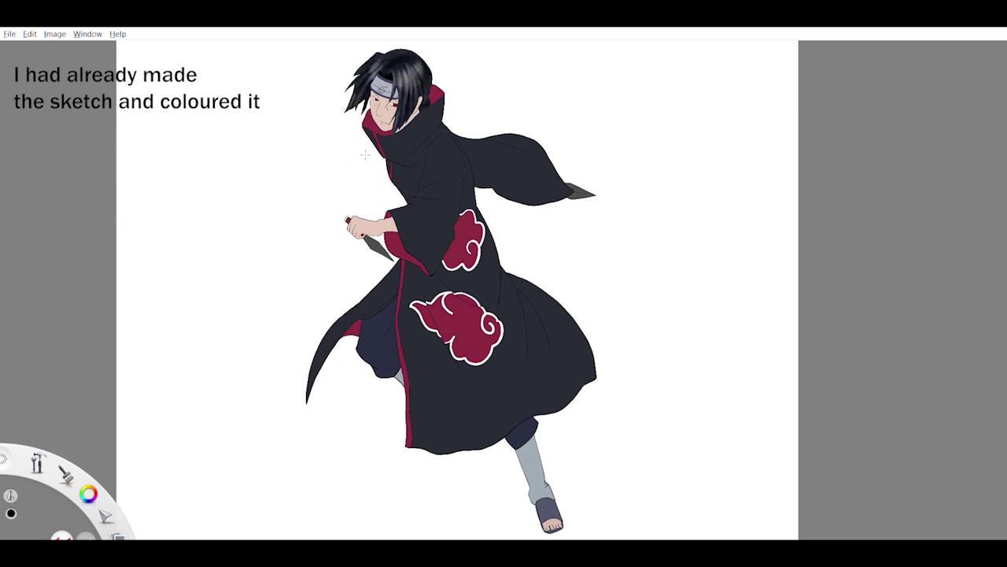
Shade the collar's red lining, the neck and the ear with soft airbrushed shadows and light highlights.
{"action": "left_click_drag", "start_coordinate": [399, 131], "coordinate": [403, 135]}
{"action": "left_click_drag", "start_coordinate": [459, 117], "coordinate": [423, 300]}
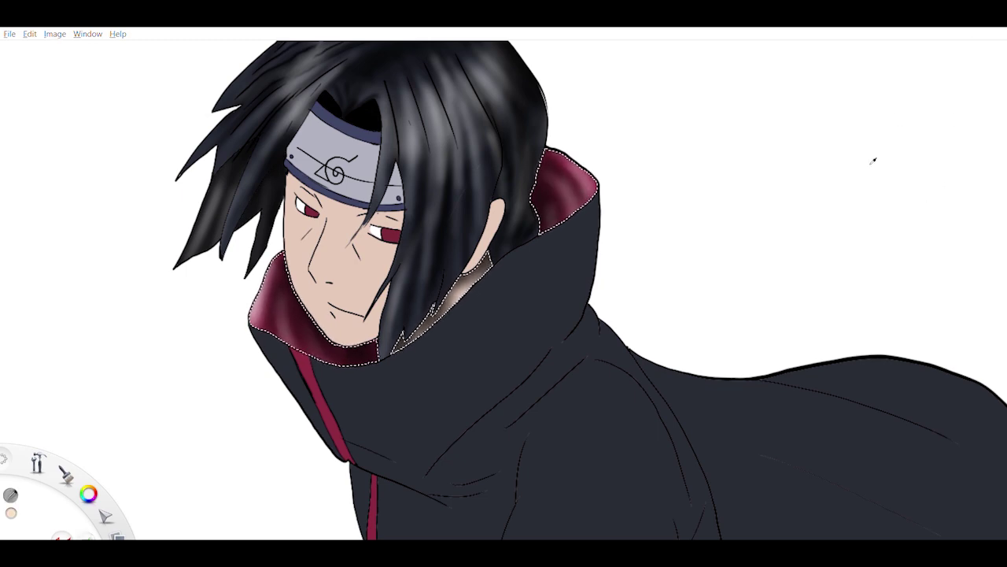
{"action": "scroll", "coordinate": [506, 189], "scroll_direction": "down", "scroll_amount": 3}
{"action": "scroll", "coordinate": [506, 189], "scroll_direction": "up", "scroll_amount": 8}
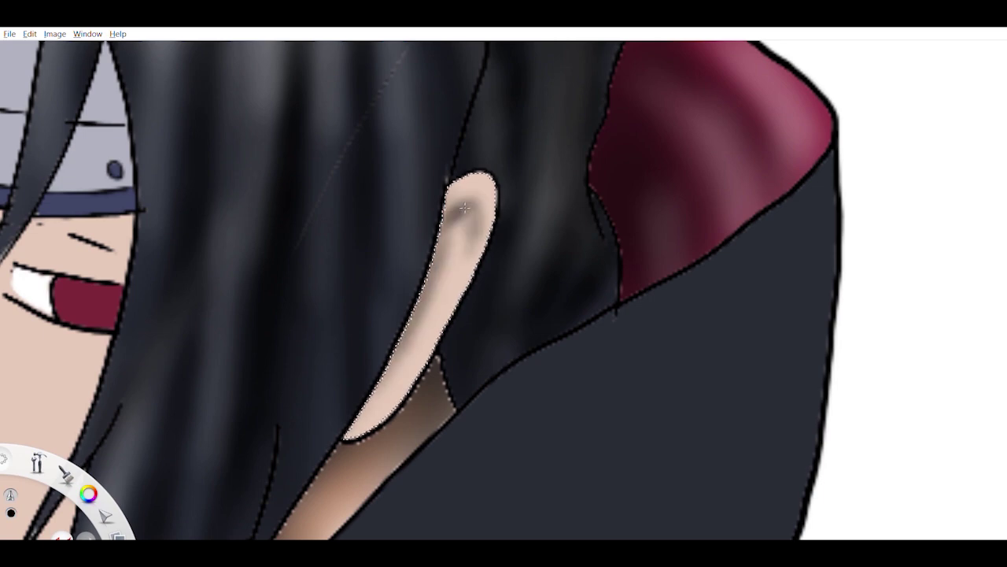
{"action": "scroll", "coordinate": [532, 420], "scroll_direction": "down", "scroll_amount": 4}
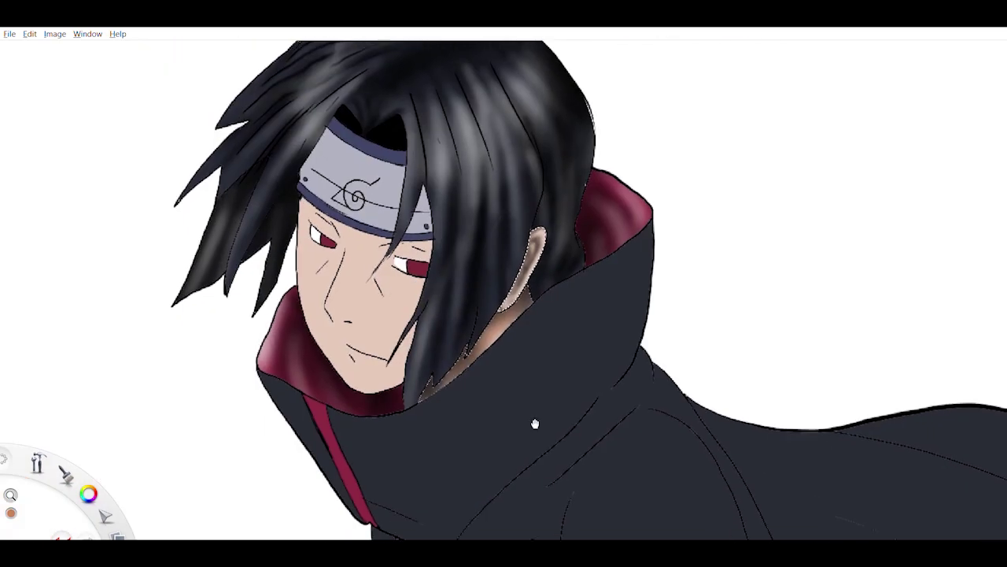
Select the red trim strip on the front of the collar and darken its edges with soft black shadows.
{"action": "scroll", "coordinate": [553, 371], "scroll_direction": "up", "scroll_amount": 6}
{"action": "left_click", "coordinate": [398, 268]}
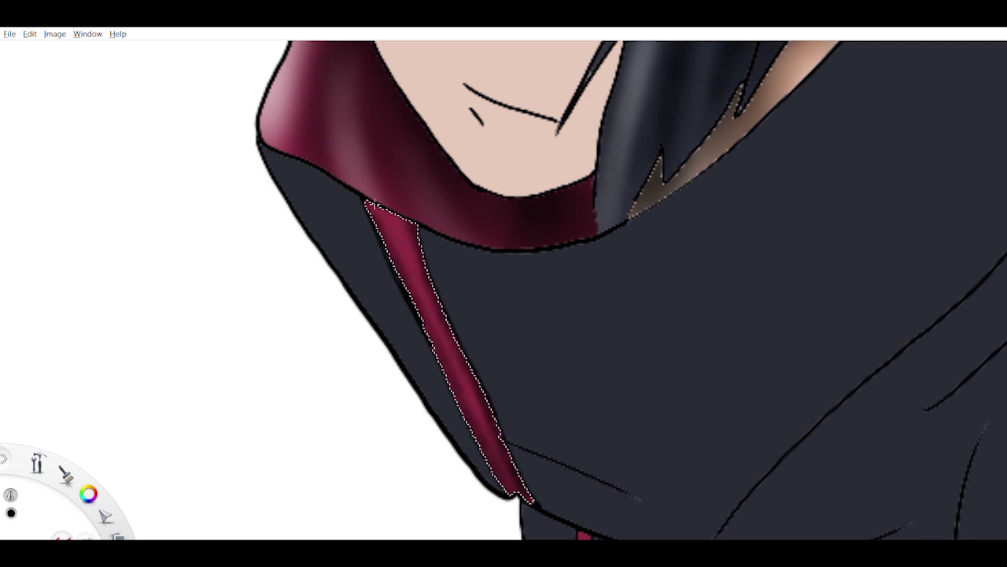
{"action": "scroll", "coordinate": [504, 417], "scroll_direction": "down", "scroll_amount": 2}
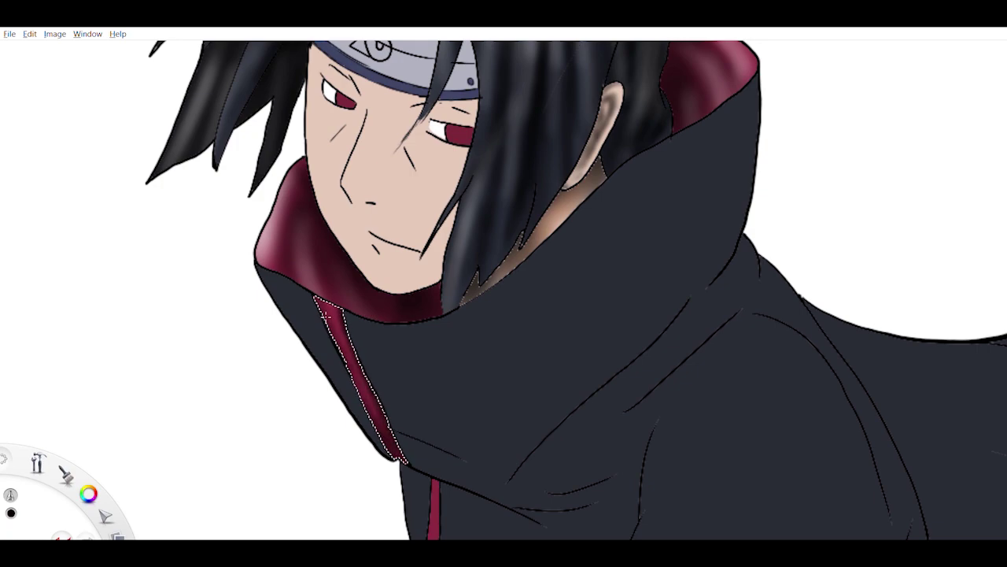
Select the dark cloak and airbrush black shadows along the folds of its high collar and chest.
{"action": "left_click", "coordinate": [442, 361]}
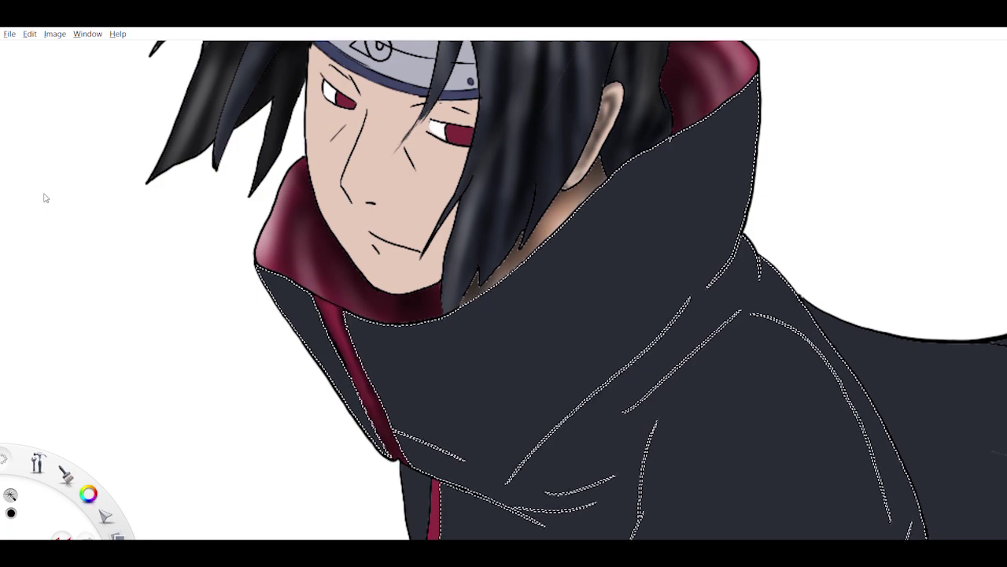
{"action": "scroll", "coordinate": [372, 414], "scroll_direction": "down", "scroll_amount": 2}
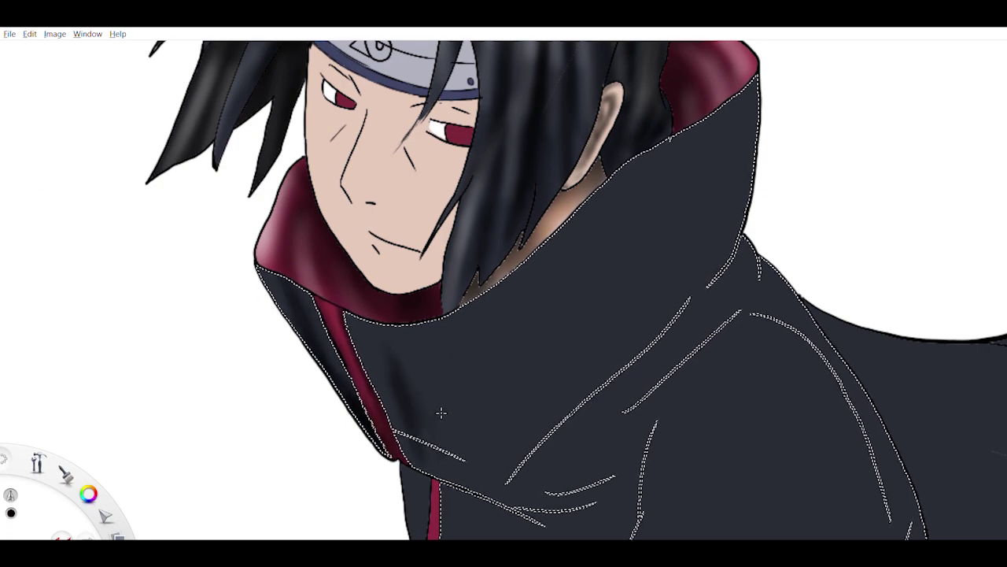
{"action": "key", "text": "space"}
{"action": "scroll", "coordinate": [638, 239], "scroll_direction": "down", "scroll_amount": 2}
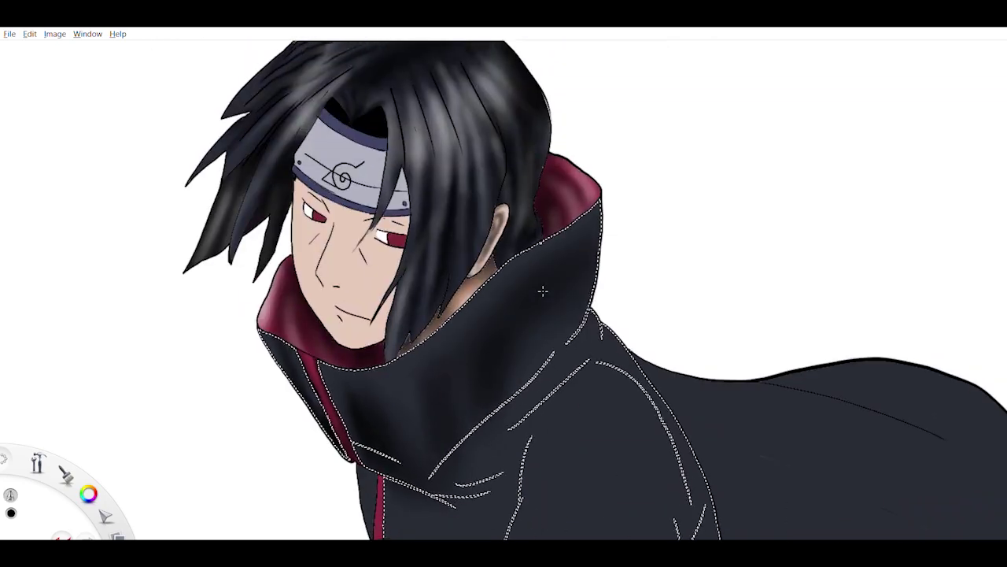
{"action": "scroll", "coordinate": [542, 292], "scroll_direction": "up", "scroll_amount": 3}
{"action": "scroll", "coordinate": [504, 292], "scroll_direction": "down", "scroll_amount": 1}
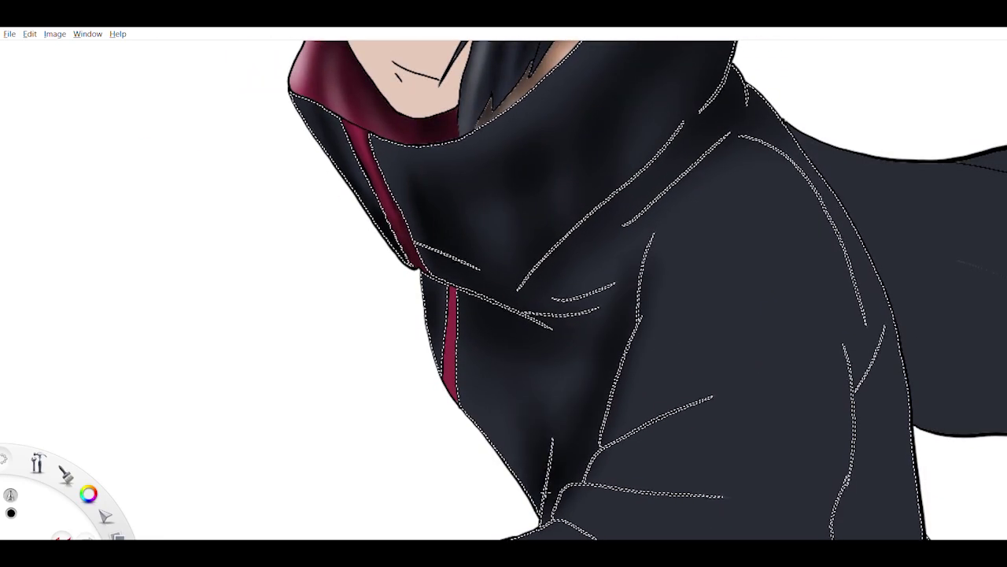
Airbrush black shadows over the front sleeve and back, adding the red clouds and flying sleeve to the selection and shading the clouds.
{"action": "scroll", "coordinate": [517, 259], "scroll_direction": "down", "scroll_amount": 2}
{"action": "scroll", "coordinate": [576, 366], "scroll_direction": "right", "scroll_amount": 3}
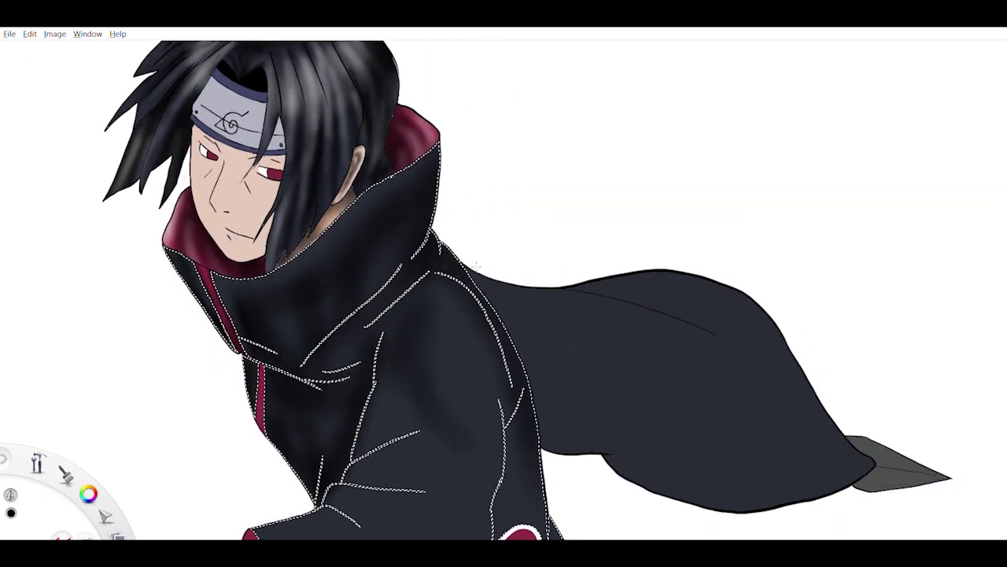
{"action": "scroll", "coordinate": [434, 363], "scroll_direction": "down", "scroll_amount": 5}
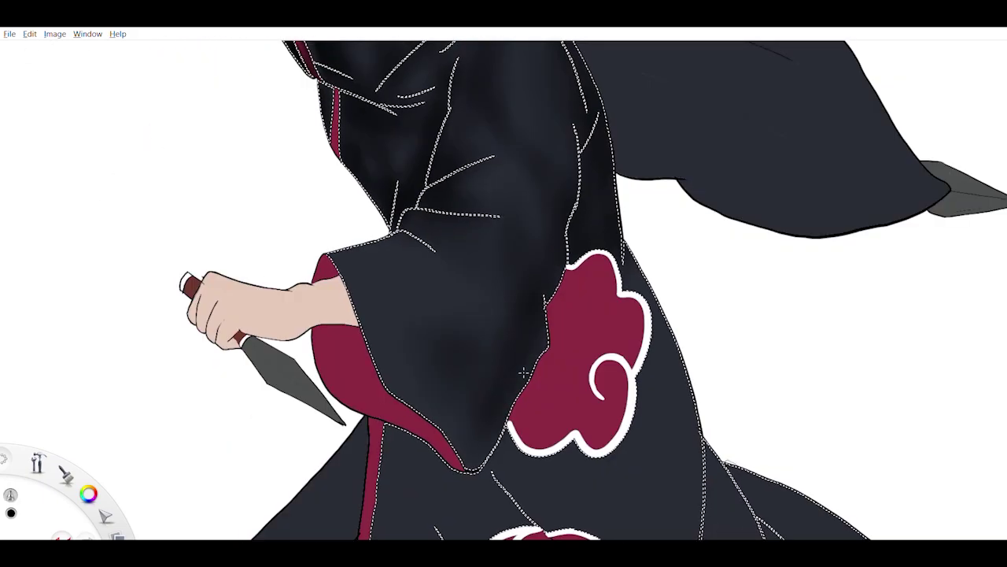
{"action": "scroll", "coordinate": [485, 384], "scroll_direction": "down", "scroll_amount": 3}
{"action": "scroll", "coordinate": [461, 299], "scroll_direction": "up", "scroll_amount": 3}
{"action": "scroll", "coordinate": [475, 412], "scroll_direction": "down", "scroll_amount": 3}
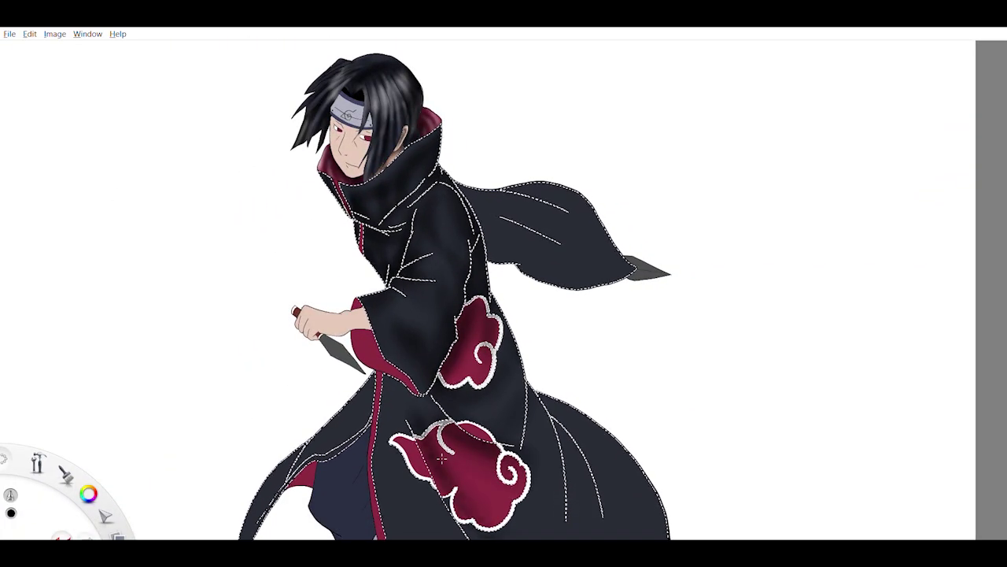
Airbrush black shadows along the folds of the lower cloak and the flying sleeve, and deepen the front sleeve's shadow.
{"action": "left_click_drag", "start_coordinate": [395, 422], "coordinate": [293, 273]}
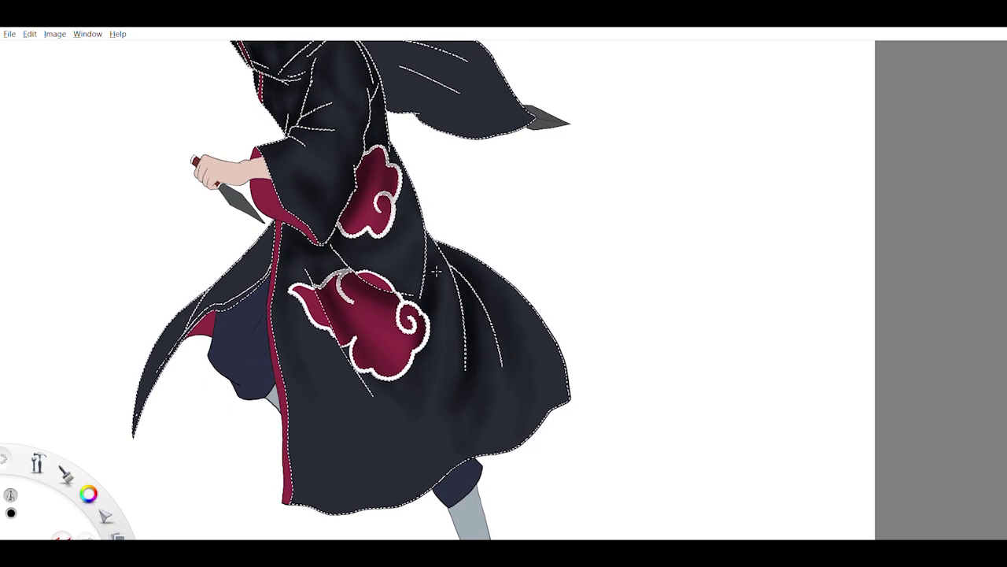
{"action": "scroll", "coordinate": [383, 371], "scroll_direction": "down", "scroll_amount": 3}
{"action": "scroll", "coordinate": [409, 203], "scroll_direction": "up", "scroll_amount": 3}
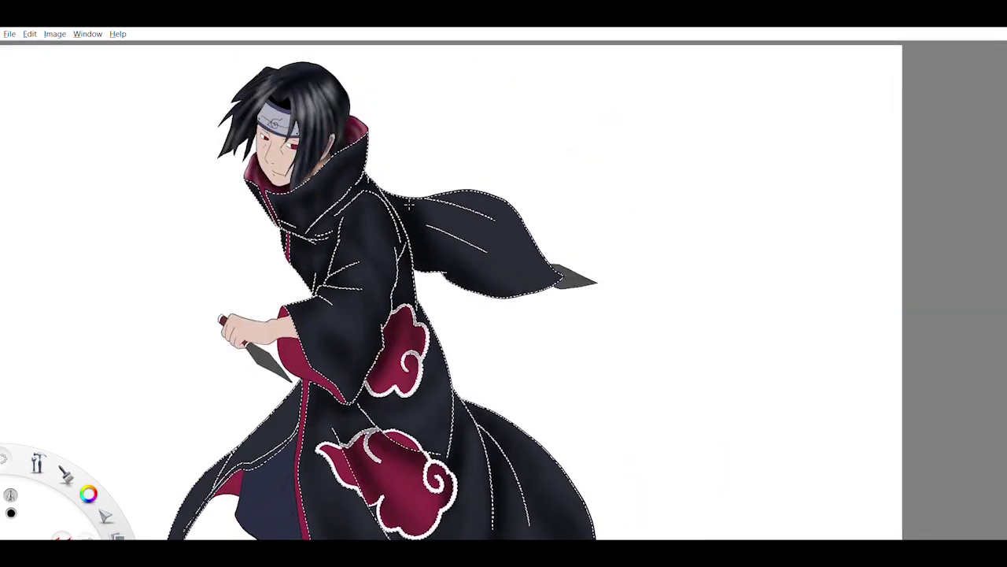
{"action": "left_click_drag", "start_coordinate": [463, 410], "coordinate": [573, 272]}
{"action": "scroll", "coordinate": [401, 307], "scroll_direction": "down", "scroll_amount": 3}
{"action": "scroll", "coordinate": [481, 432], "scroll_direction": "up", "scroll_amount": 4}
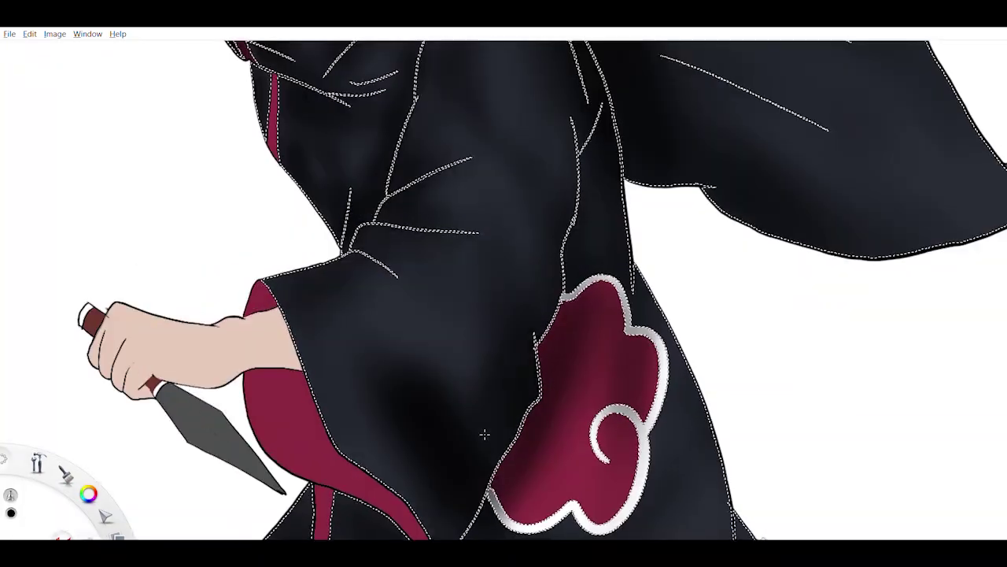
Brush soft white highlights onto the front sleeve, the shoulder and the flying sleeve.
{"action": "left_click_drag", "start_coordinate": [409, 334], "coordinate": [464, 394]}
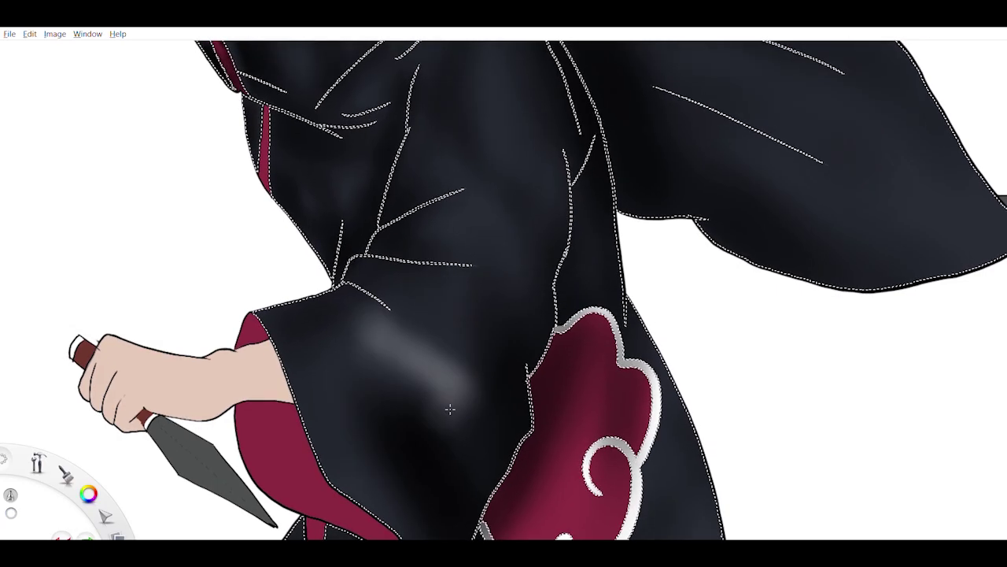
{"action": "scroll", "coordinate": [342, 367], "scroll_direction": "down", "scroll_amount": 2}
{"action": "scroll", "coordinate": [499, 294], "scroll_direction": "down", "scroll_amount": 4}
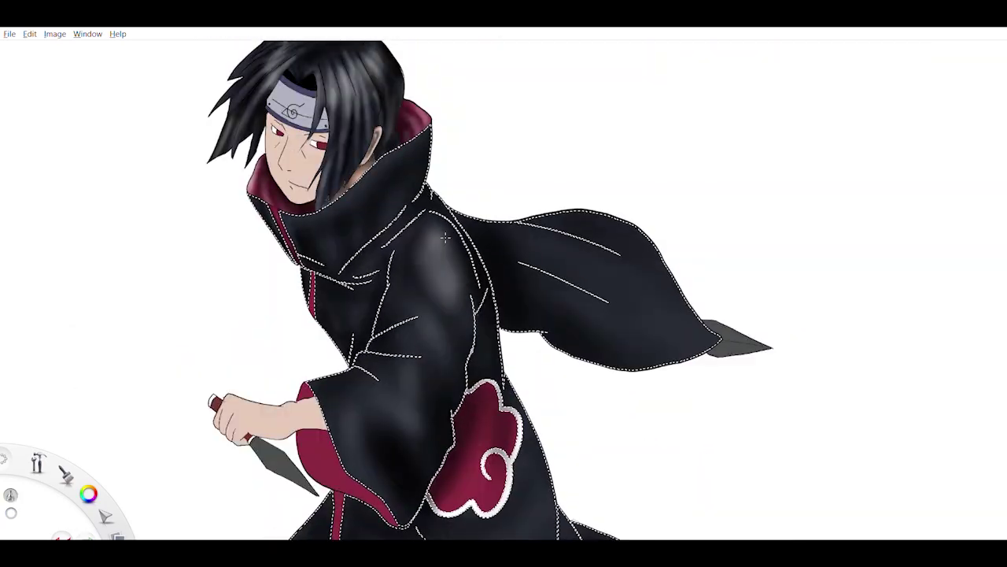
{"action": "left_click_drag", "start_coordinate": [708, 338], "coordinate": [457, 236]}
{"action": "left_click_drag", "start_coordinate": [685, 315], "coordinate": [488, 252]}
{"action": "left_click_drag", "start_coordinate": [551, 276], "coordinate": [487, 330]}
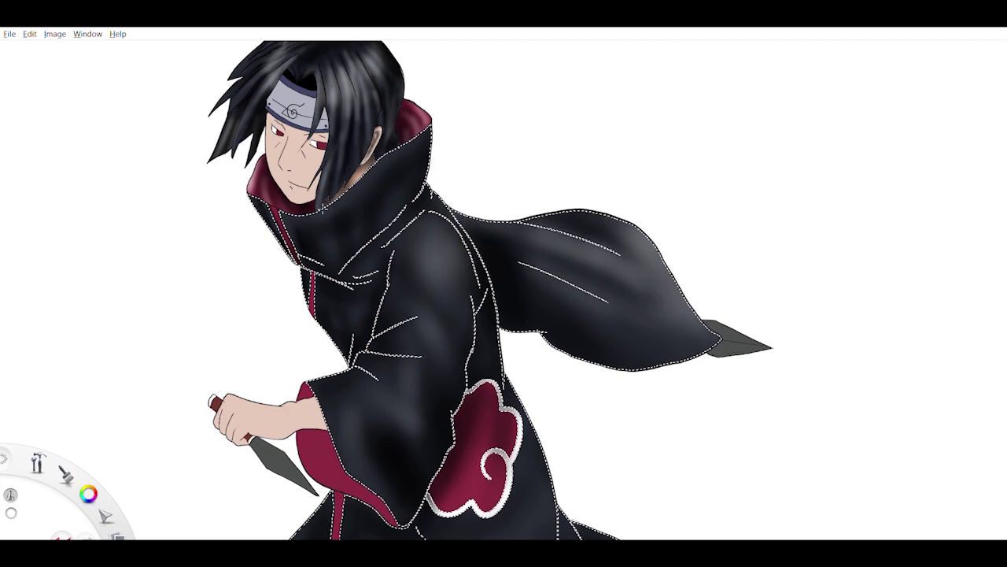
Brush soft white highlights along the folds and hem of the lower cloak and across the large red cloud.
{"action": "scroll", "coordinate": [491, 259], "scroll_direction": "up", "scroll_amount": 3}
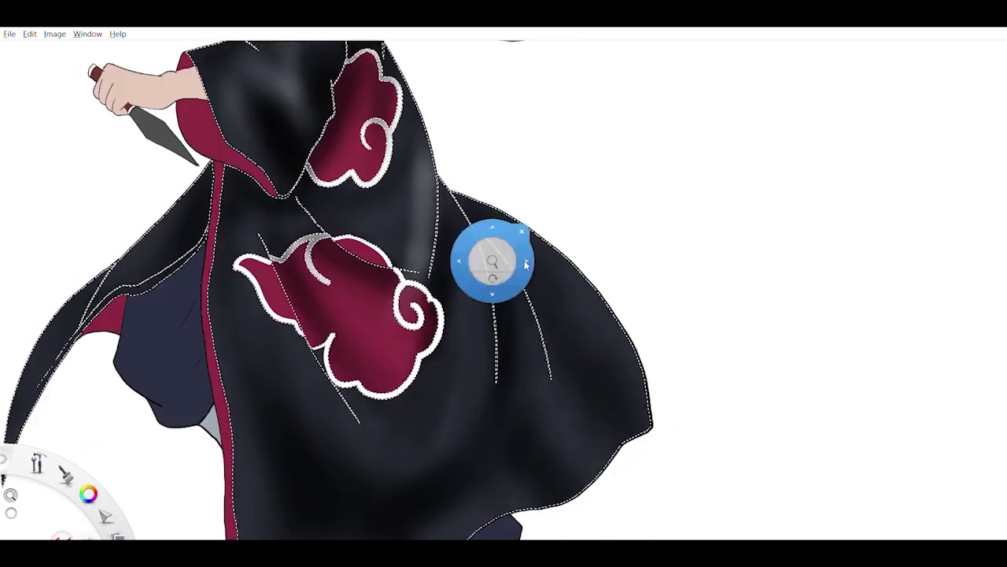
{"action": "scroll", "coordinate": [441, 268], "scroll_direction": "left", "scroll_amount": 3}
{"action": "scroll", "coordinate": [413, 272], "scroll_direction": "down", "scroll_amount": 4}
{"action": "scroll", "coordinate": [413, 273], "scroll_direction": "down", "scroll_amount": 4}
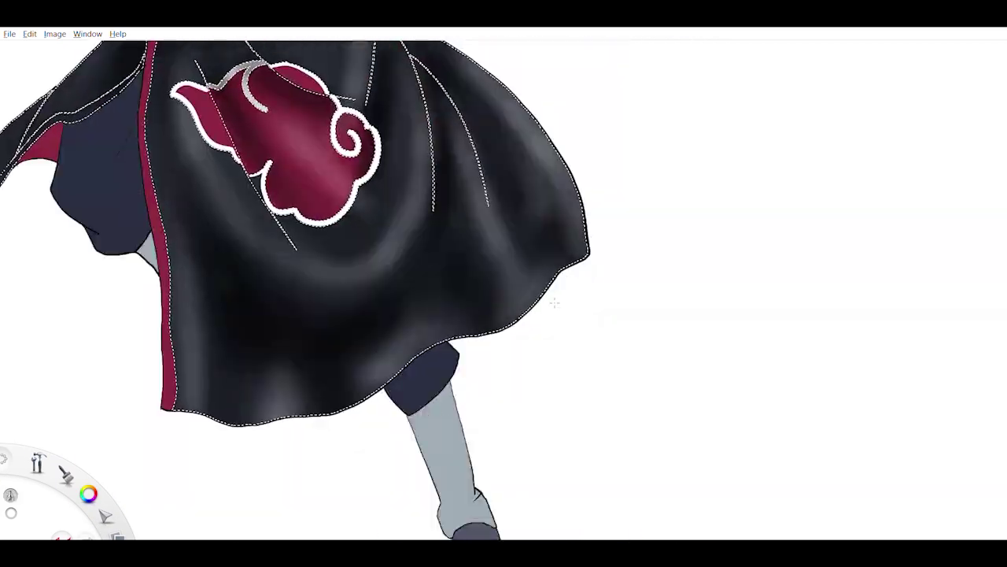
{"action": "scroll", "coordinate": [535, 267], "scroll_direction": "up", "scroll_amount": 5}
Add soft white highlights to the cloak's collar, chest and front sleeve edge, and clear the selection.
{"action": "scroll", "coordinate": [551, 265], "scroll_direction": "down", "scroll_amount": 4}
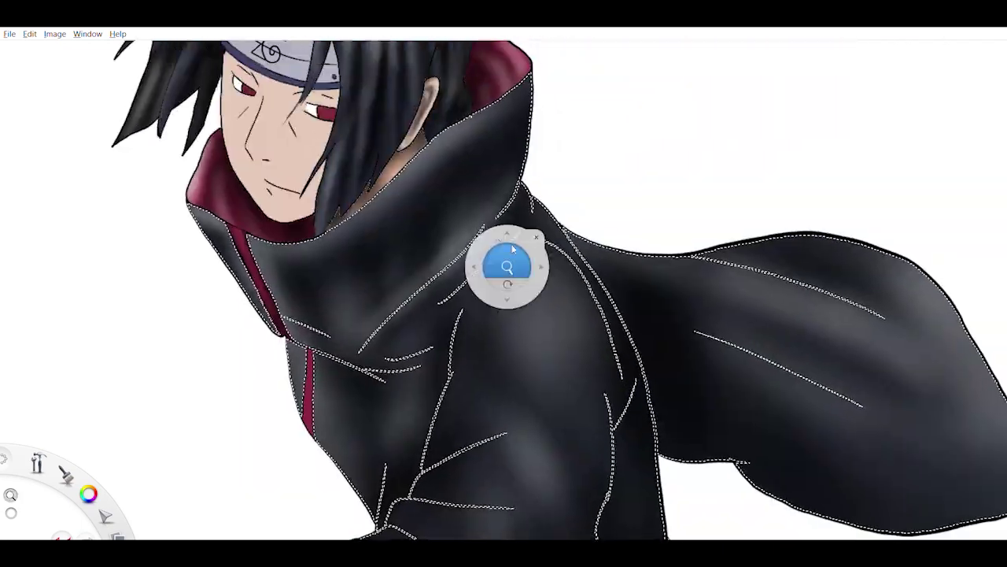
{"action": "scroll", "coordinate": [640, 338], "scroll_direction": "up", "scroll_amount": 4}
{"action": "scroll", "coordinate": [452, 294], "scroll_direction": "down", "scroll_amount": 2}
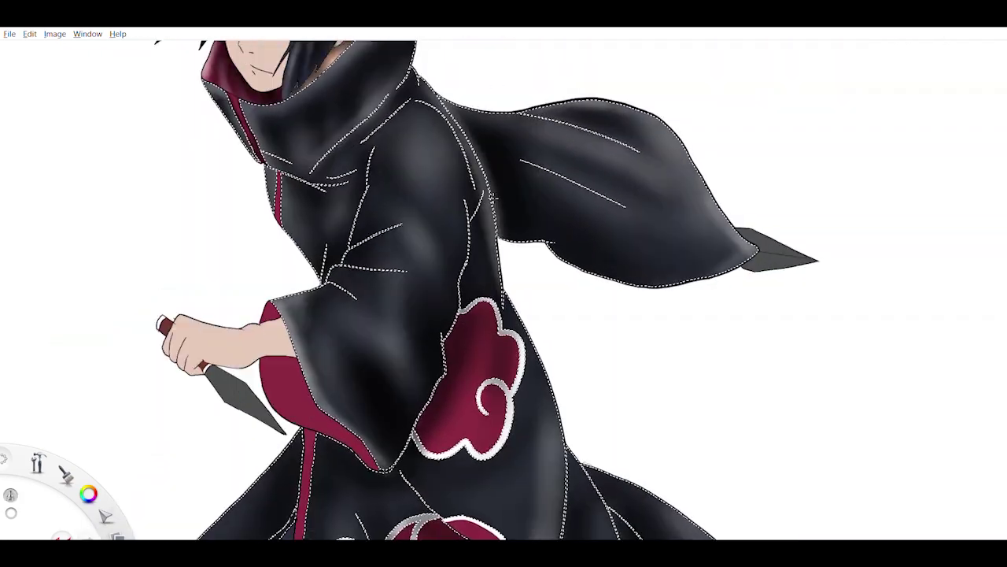
{"action": "scroll", "coordinate": [452, 294], "scroll_direction": "up", "scroll_amount": 3}
{"action": "scroll", "coordinate": [451, 295], "scroll_direction": "down", "scroll_amount": 4}
{"action": "scroll", "coordinate": [452, 294], "scroll_direction": "down", "scroll_amount": 2}
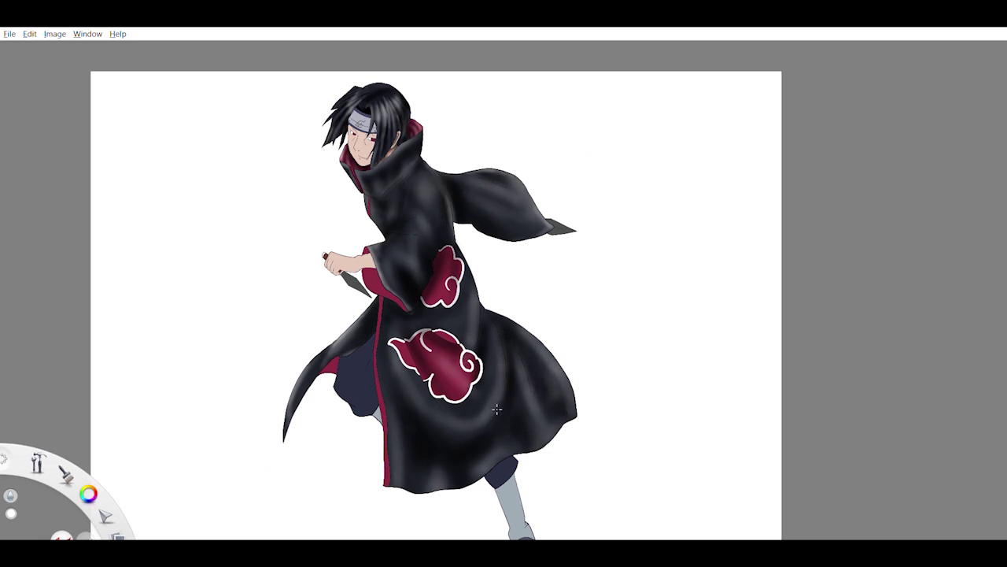
Select the short red trim strip on the chest below the collar and shade it with soft black shadows.
{"action": "scroll", "coordinate": [636, 227], "scroll_direction": "up", "scroll_amount": 4}
{"action": "scroll", "coordinate": [446, 162], "scroll_direction": "down", "scroll_amount": 5}
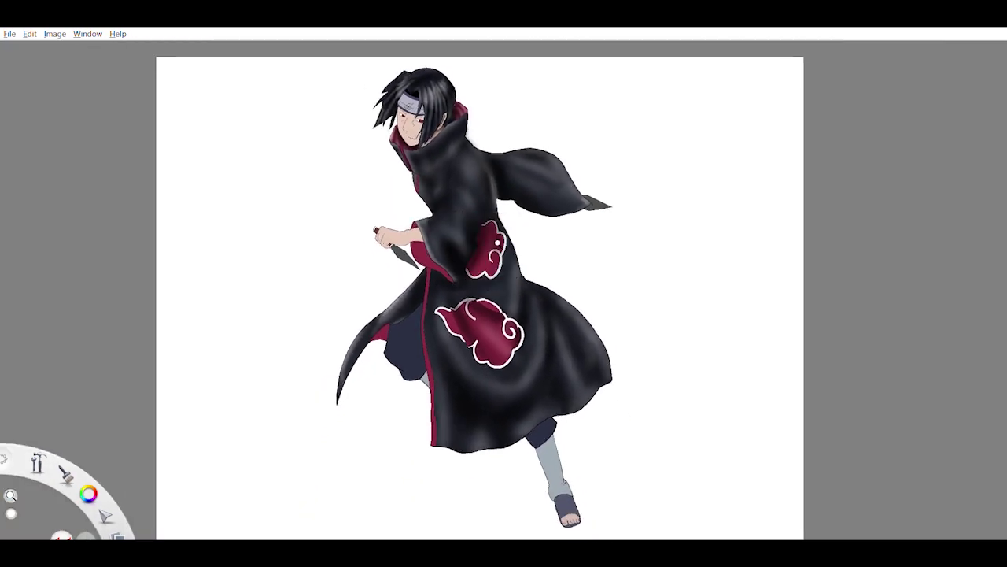
{"action": "scroll", "coordinate": [497, 144], "scroll_direction": "up", "scroll_amount": 5}
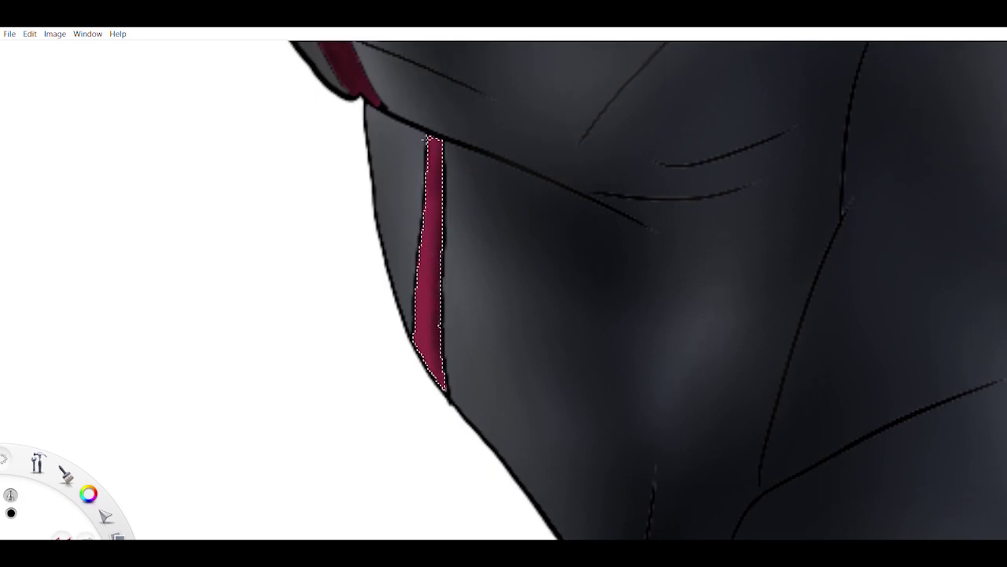
{"action": "scroll", "coordinate": [427, 139], "scroll_direction": "down", "scroll_amount": 5}
{"action": "scroll", "coordinate": [455, 238], "scroll_direction": "up", "scroll_amount": 5}
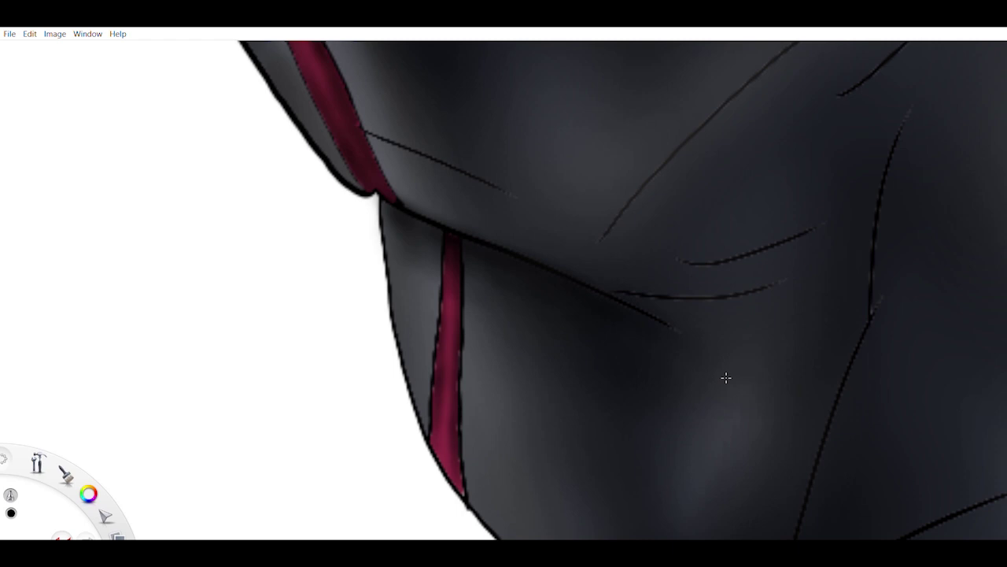
Select the front sleeve's red inner lining and shade it with black shadows and thin curved white highlights.
{"action": "scroll", "coordinate": [442, 432], "scroll_direction": "down", "scroll_amount": 5}
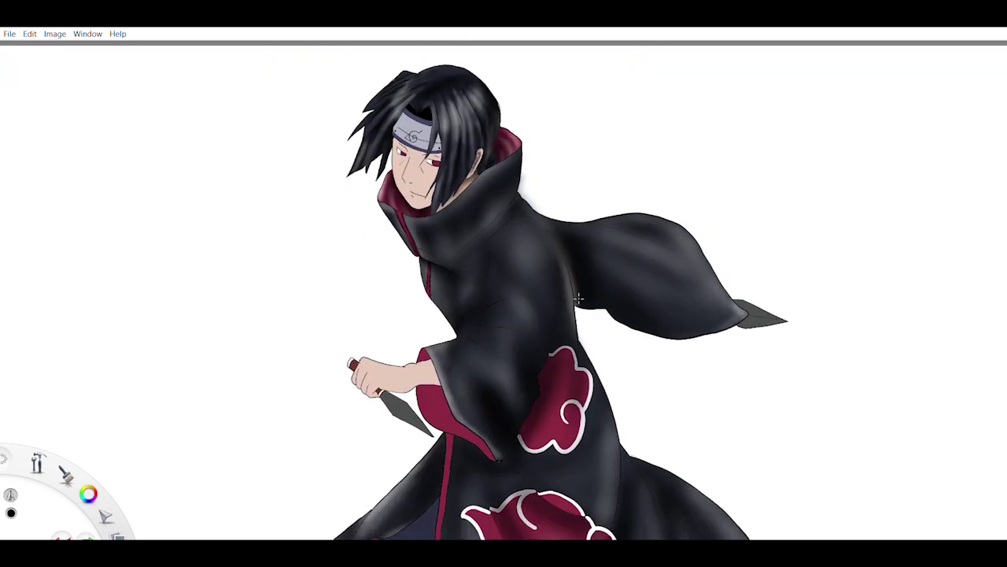
{"action": "scroll", "coordinate": [477, 326], "scroll_direction": "up", "scroll_amount": 5}
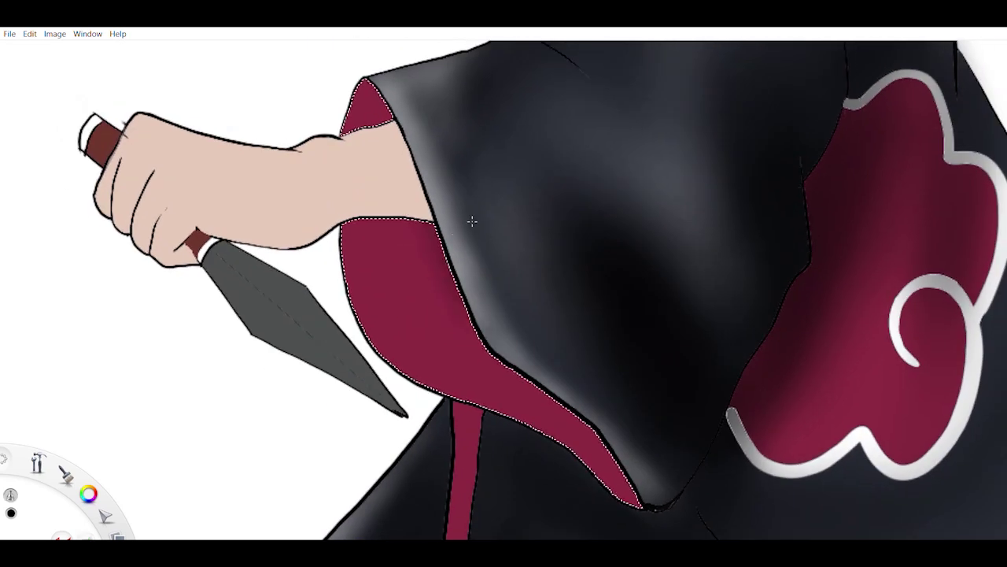
{"action": "left_click_drag", "start_coordinate": [370, 236], "coordinate": [449, 370]}
{"action": "left_click_drag", "start_coordinate": [394, 268], "coordinate": [630, 496]}
{"action": "left_click_drag", "start_coordinate": [377, 252], "coordinate": [622, 488]}
{"action": "left_click_drag", "start_coordinate": [362, 228], "coordinate": [582, 425]}
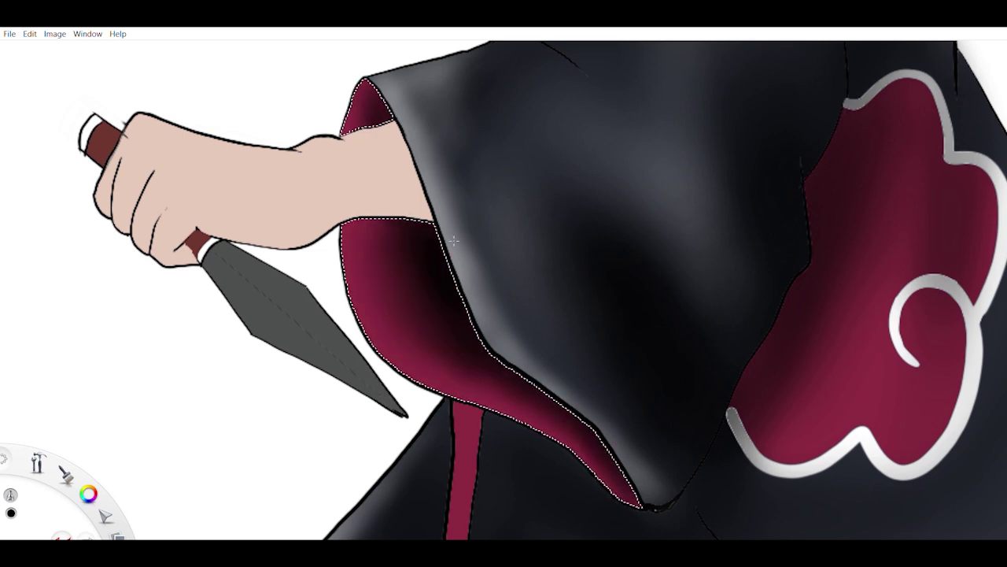
{"action": "mouse_move", "coordinate": [455, 240]}
{"action": "left_mouse_down"}
{"action": "mouse_move", "coordinate": [393, 327]}
{"action": "mouse_move", "coordinate": [365, 223]}
{"action": "left_mouse_up"}
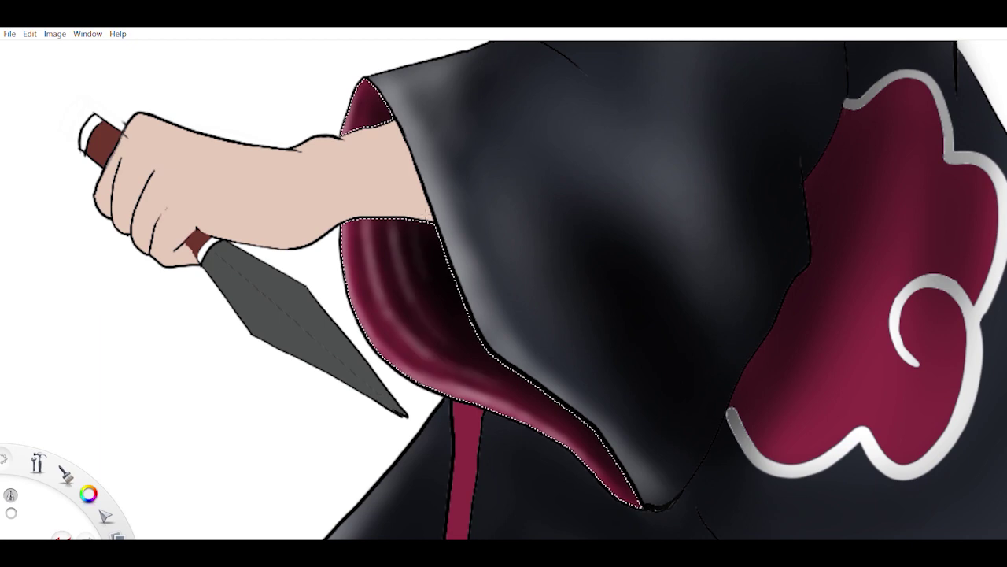
Select the exposed neck between the hair and collar and deepen its soft black shadows.
{"action": "scroll", "coordinate": [465, 288], "scroll_direction": "down", "scroll_amount": 5}
{"action": "scroll", "coordinate": [457, 291], "scroll_direction": "up", "scroll_amount": 10}
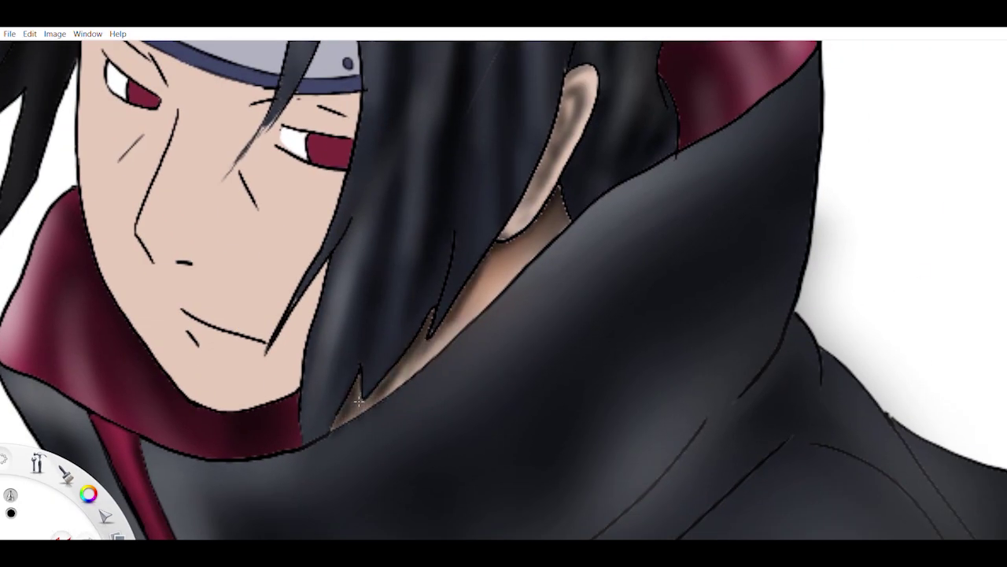
{"action": "left_click_drag", "start_coordinate": [429, 323], "coordinate": [515, 391]}
{"action": "scroll", "coordinate": [540, 207], "scroll_direction": "up", "scroll_amount": 3}
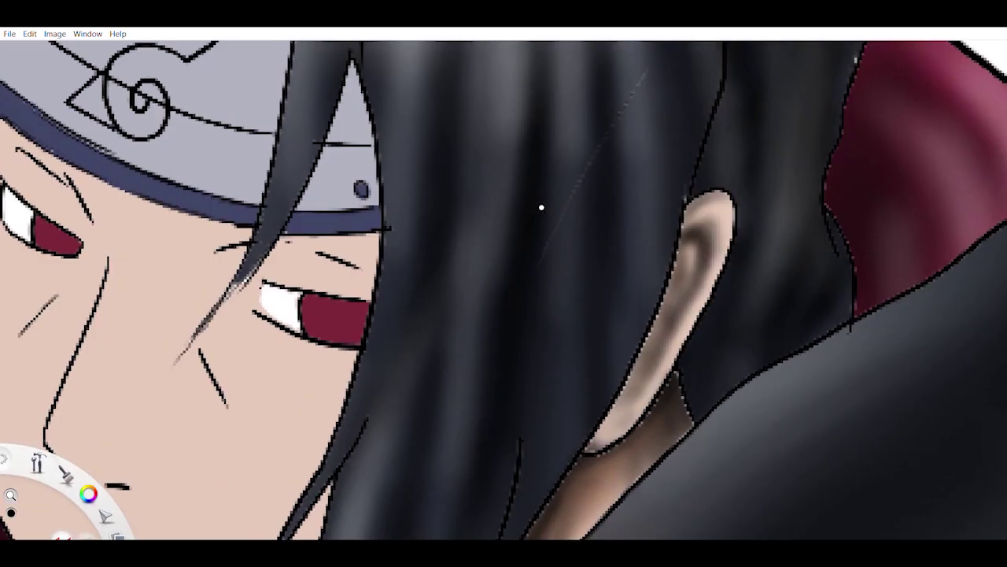
Select the small red lining below the front of the cloak's skirt and shade it with black shadows and a soft white lower edge.
{"action": "scroll", "coordinate": [598, 364], "scroll_direction": "down", "scroll_amount": 5}
{"action": "scroll", "coordinate": [276, 285], "scroll_direction": "up", "scroll_amount": 6}
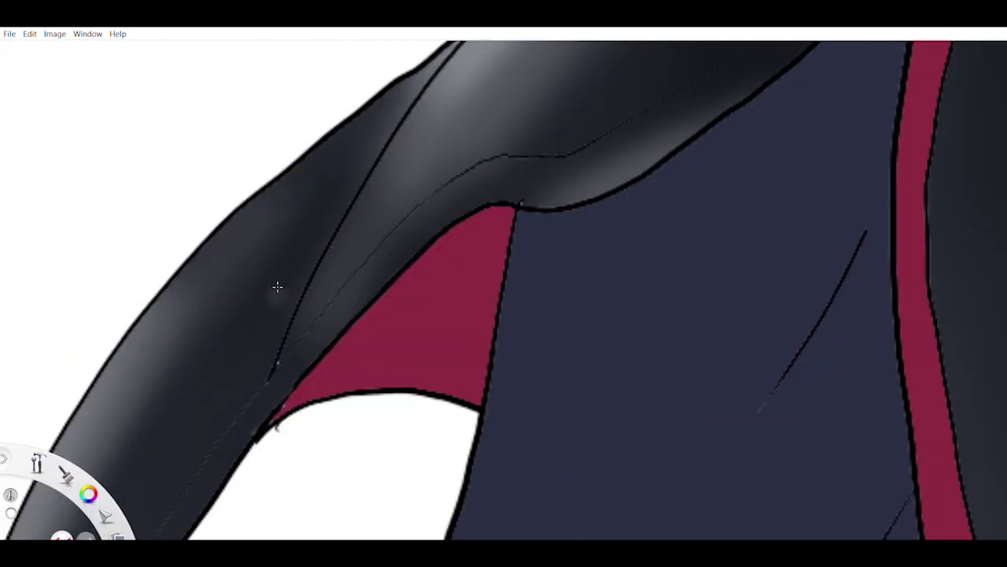
{"action": "scroll", "coordinate": [459, 269], "scroll_direction": "down", "scroll_amount": 3}
{"action": "scroll", "coordinate": [541, 232], "scroll_direction": "up", "scroll_amount": 4}
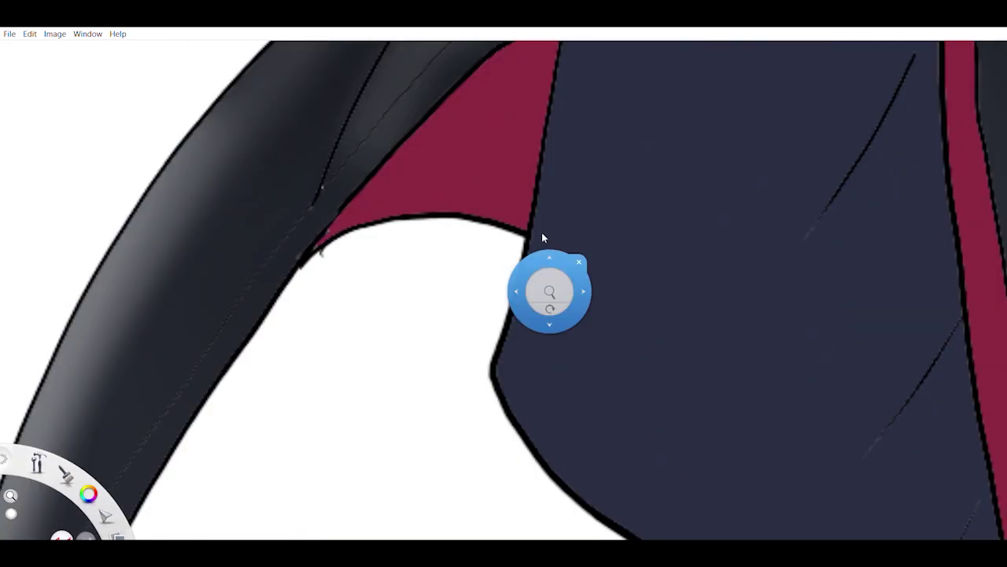
{"action": "left_click_drag", "start_coordinate": [540, 234], "coordinate": [449, 197]}
{"action": "scroll", "coordinate": [449, 198], "scroll_direction": "down", "scroll_amount": 1}
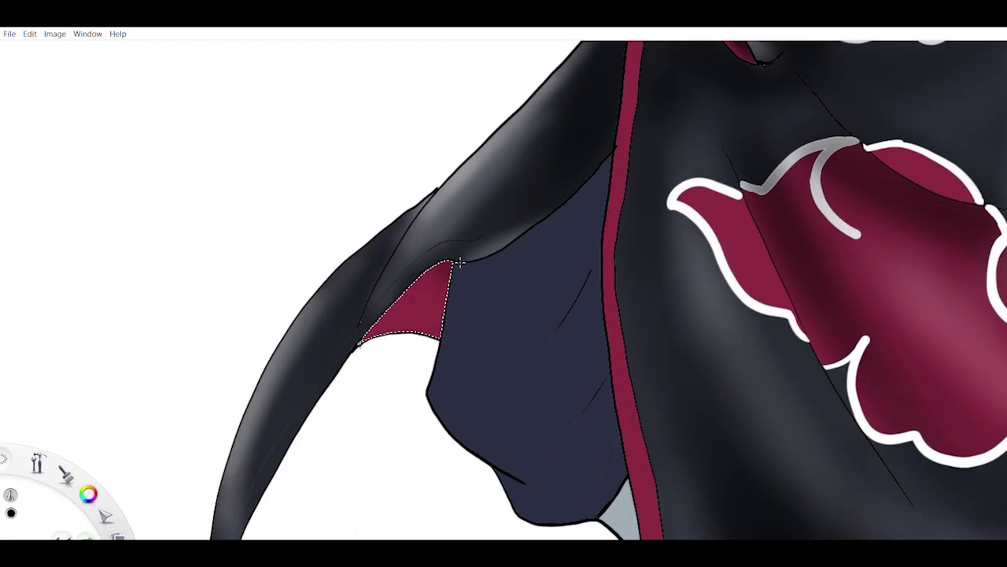
{"action": "scroll", "coordinate": [707, 252], "scroll_direction": "up", "scroll_amount": 2}
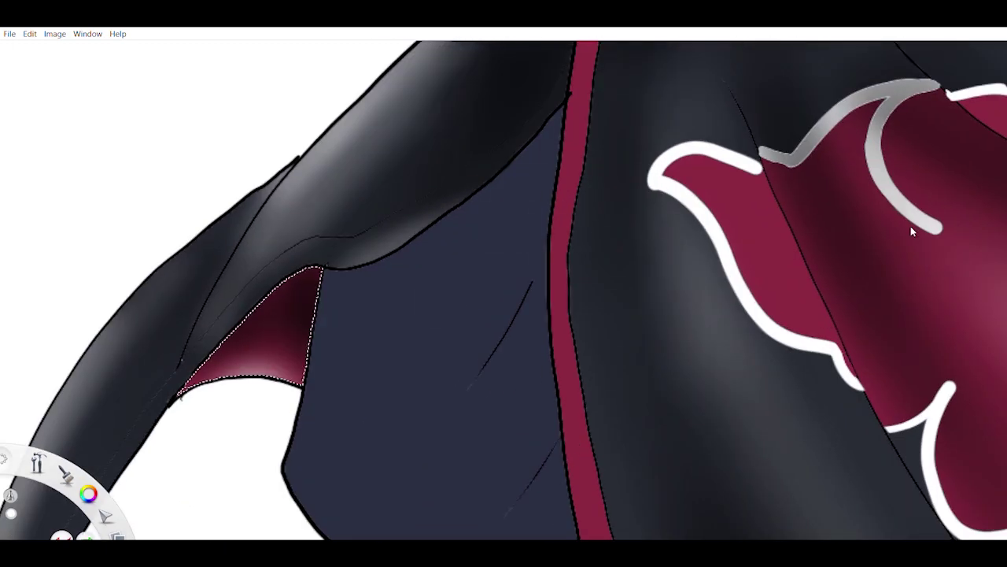
Select the dark blue inner cloth beside the long red trim and shade it with black shadows and soft white fold highlights.
{"action": "scroll", "coordinate": [317, 269], "scroll_direction": "down", "scroll_amount": 2}
{"action": "left_click_drag", "start_coordinate": [279, 233], "coordinate": [171, 218]}
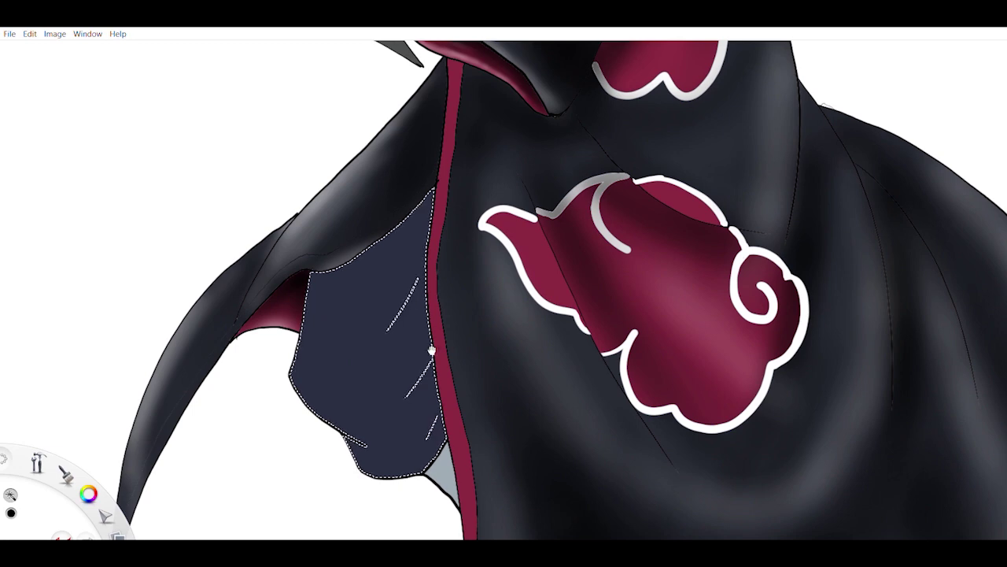
{"action": "mouse_move", "coordinate": [409, 204]}
{"action": "left_mouse_down"}
{"action": "mouse_move", "coordinate": [429, 472]}
{"action": "mouse_move", "coordinate": [362, 252]}
{"action": "mouse_move", "coordinate": [393, 472]}
{"action": "mouse_move", "coordinate": [299, 302]}
{"action": "left_mouse_up"}
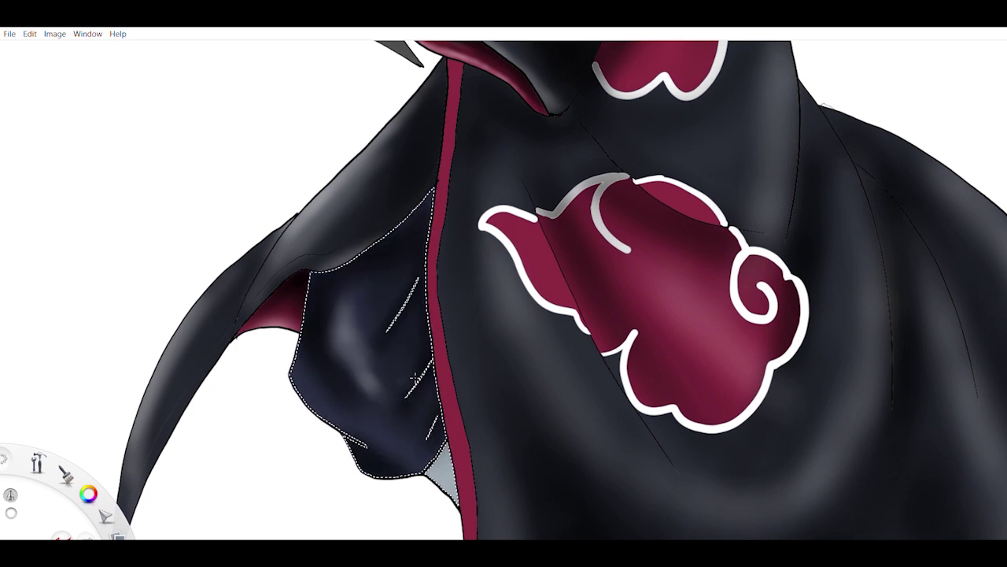
{"action": "scroll", "coordinate": [503, 291], "scroll_direction": "down", "scroll_amount": 4}
{"action": "scroll", "coordinate": [503, 291], "scroll_direction": "up", "scroll_amount": 5}
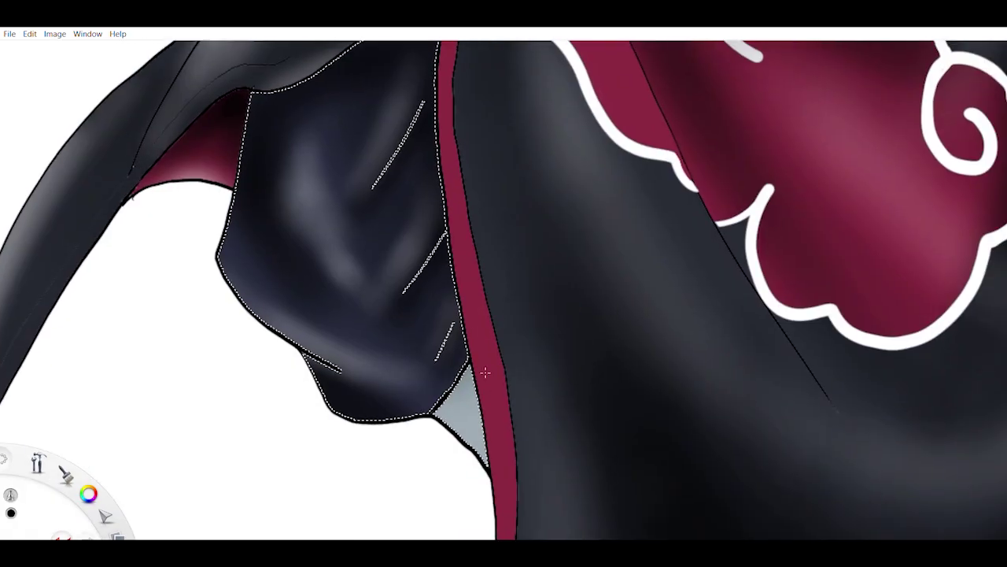
Select the shadowed part of the trailing sleeve, deepen it with soft black, and clear the selection.
{"action": "scroll", "coordinate": [536, 252], "scroll_direction": "down", "scroll_amount": 4}
{"action": "scroll", "coordinate": [471, 229], "scroll_direction": "up", "scroll_amount": 4}
{"action": "scroll", "coordinate": [470, 229], "scroll_direction": "up", "scroll_amount": 3}
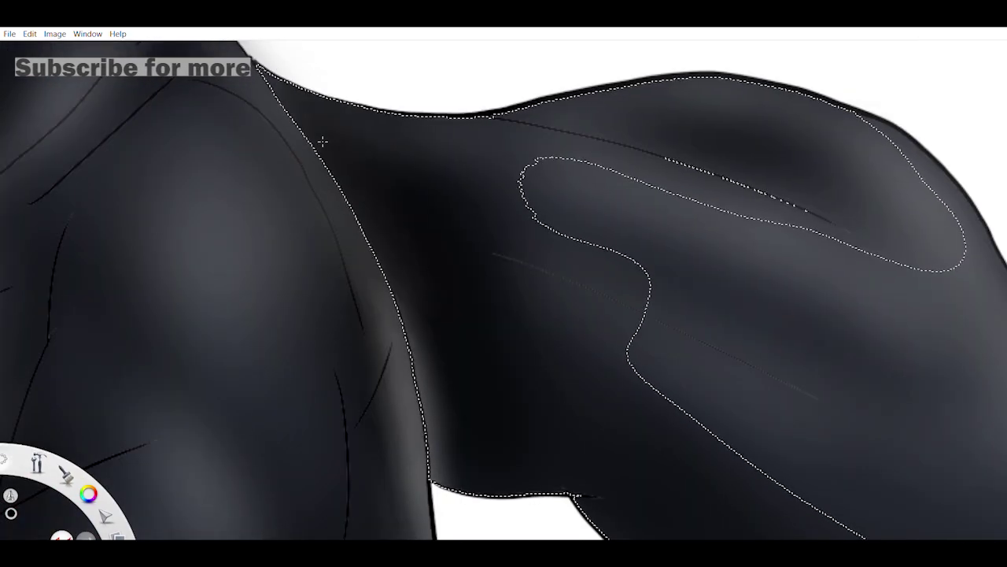
{"action": "key", "text": "ctrl+d"}
{"action": "scroll", "coordinate": [416, 332], "scroll_direction": "down", "scroll_amount": 4}
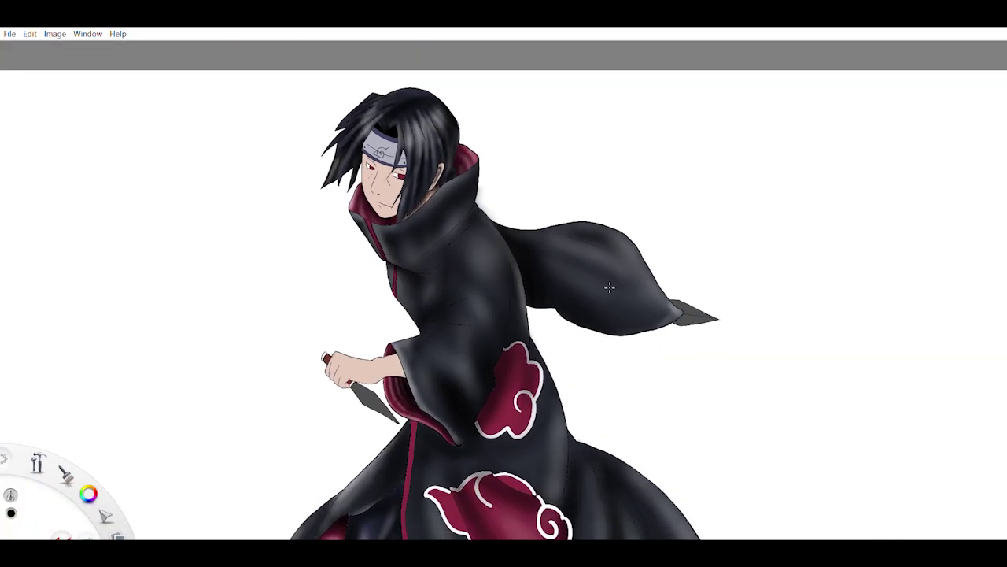
Outline a freehand selection beneath the collar's lower fold, shade it with soft black along the fold, and clear the selection.
{"action": "scroll", "coordinate": [559, 335], "scroll_direction": "up", "scroll_amount": 4}
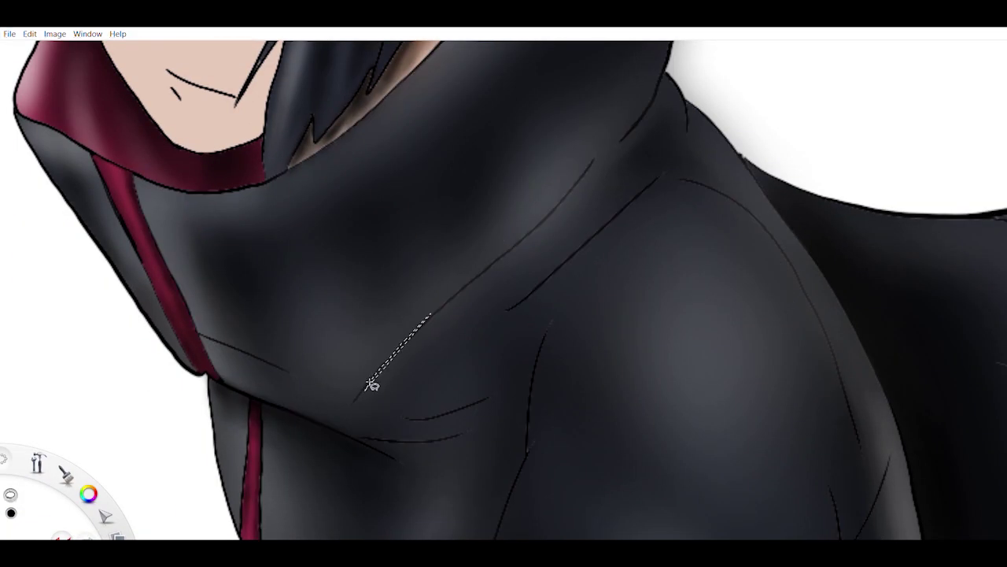
{"action": "left_click_drag", "start_coordinate": [366, 388], "coordinate": [689, 364]}
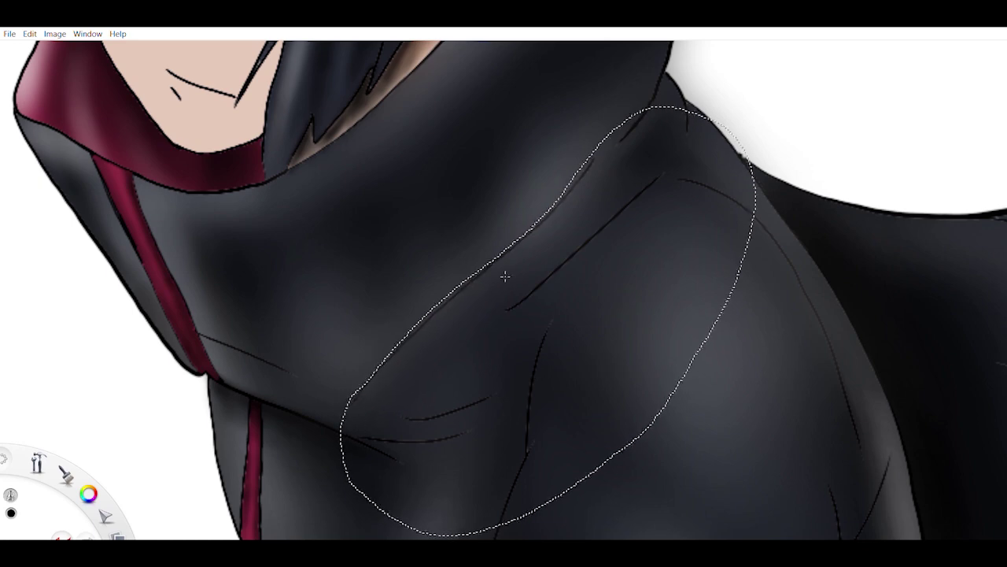
{"action": "key", "text": "ctrl+d"}
{"action": "scroll", "coordinate": [556, 291], "scroll_direction": "up", "scroll_amount": 2}
{"action": "left_click_drag", "start_coordinate": [639, 253], "coordinate": [609, 300]}
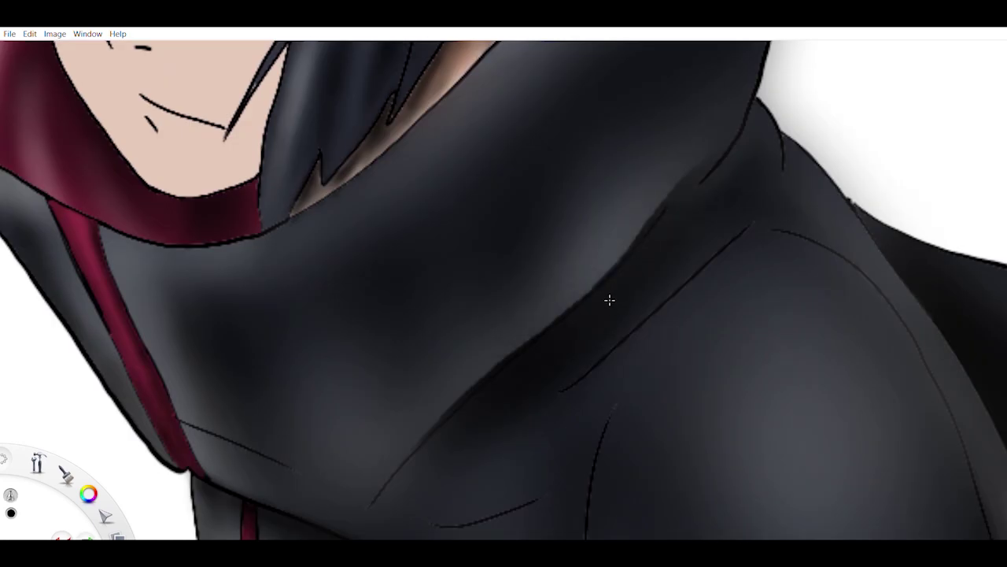
Shade the shoulder creases behind the collar with soft black and add thin white highlights beside them.
{"action": "scroll", "coordinate": [633, 248], "scroll_direction": "down", "scroll_amount": 4}
{"action": "scroll", "coordinate": [544, 308], "scroll_direction": "up", "scroll_amount": 5}
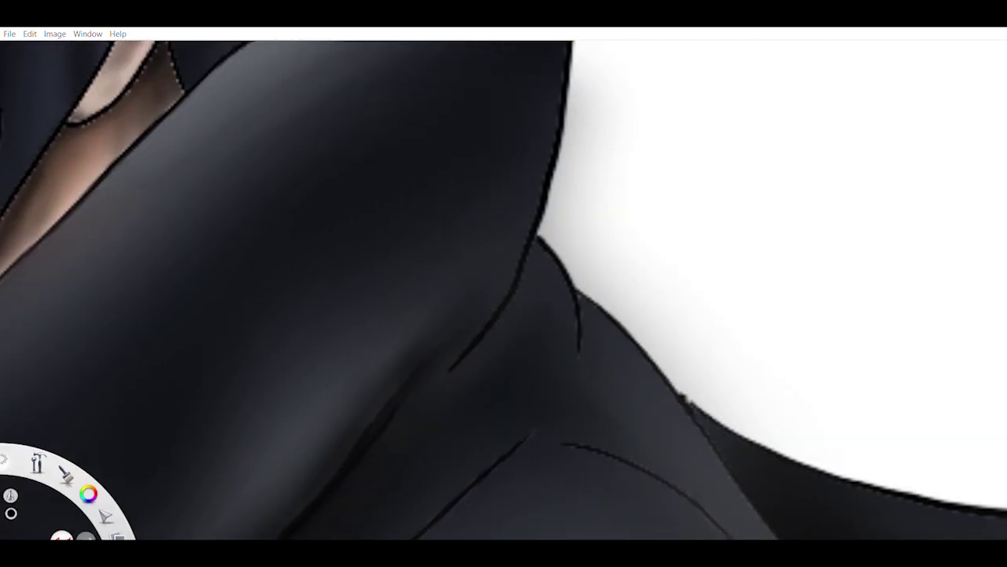
{"action": "left_click_drag", "start_coordinate": [519, 283], "coordinate": [474, 357]}
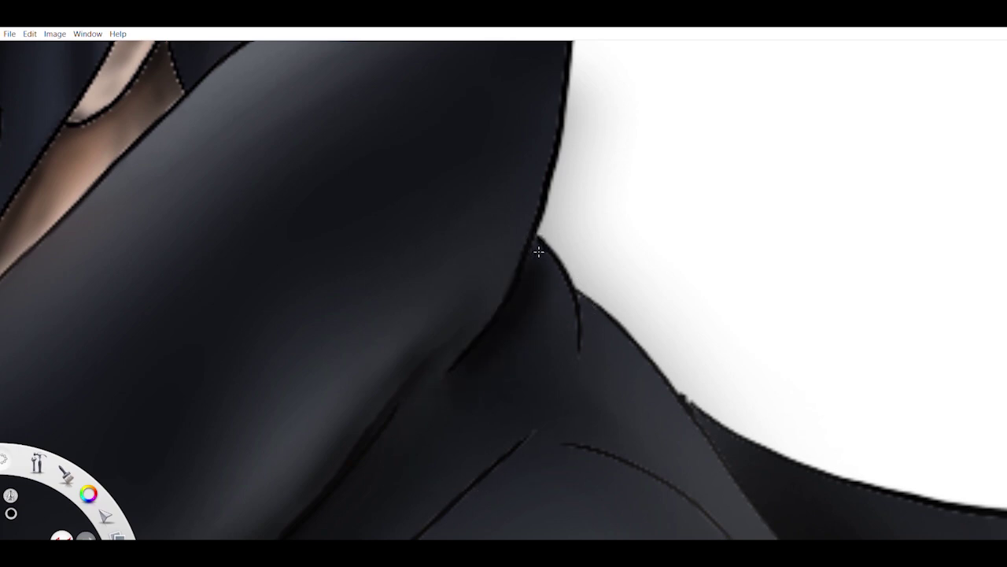
{"action": "scroll", "coordinate": [551, 315], "scroll_direction": "down", "scroll_amount": 5}
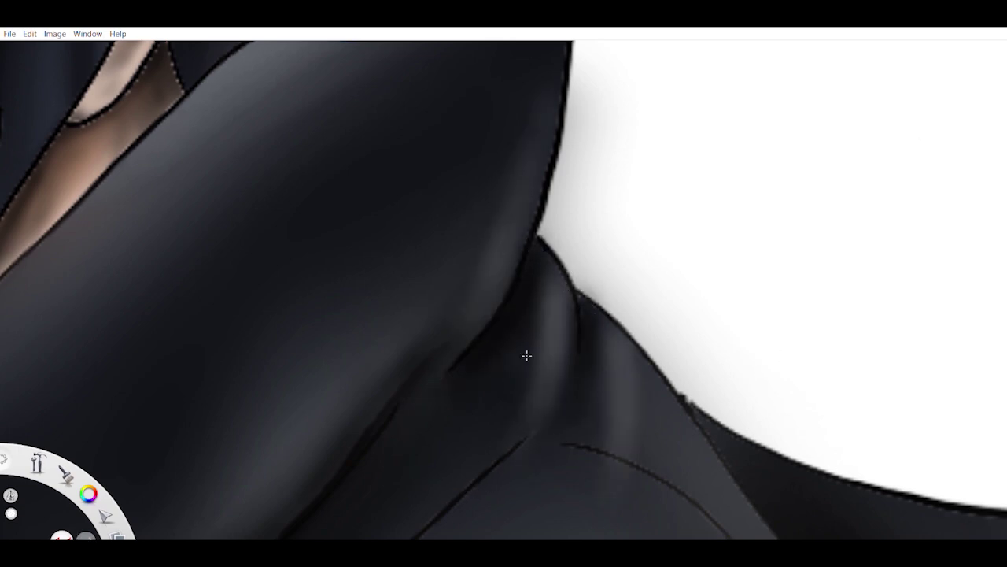
{"action": "scroll", "coordinate": [453, 370], "scroll_direction": "up", "scroll_amount": 6}
{"action": "left_click_drag", "start_coordinate": [453, 370], "coordinate": [506, 328]}
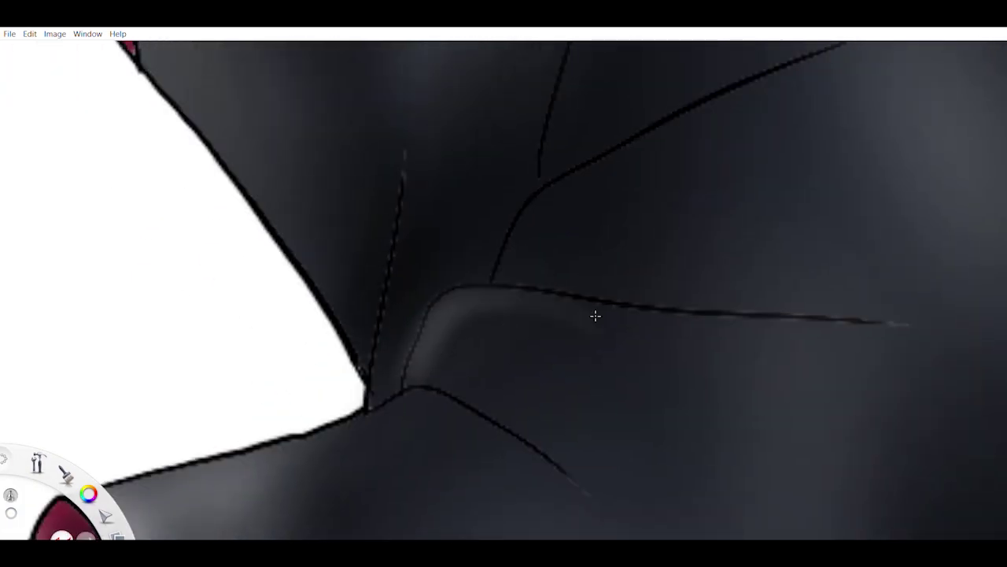
{"action": "mouse_move", "coordinate": [412, 384]}
{"action": "left_mouse_down"}
{"action": "mouse_move", "coordinate": [431, 350]}
{"action": "mouse_move", "coordinate": [544, 340]}
{"action": "left_mouse_up"}
{"action": "scroll", "coordinate": [515, 357], "scroll_direction": "down", "scroll_amount": 2}
{"action": "scroll", "coordinate": [485, 251], "scroll_direction": "up", "scroll_amount": 3}
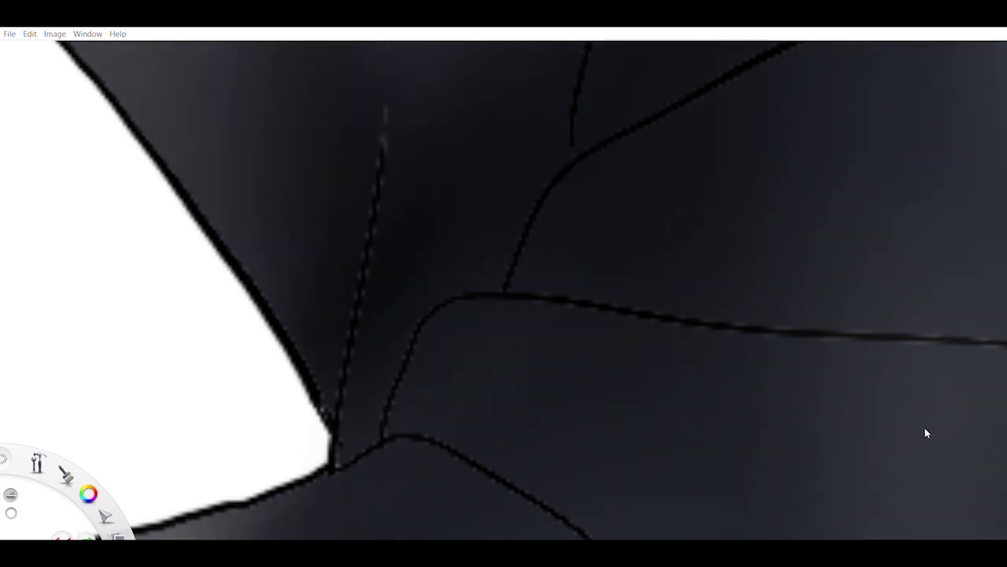
Add soft white highlights beside the creases along the front sleeve's inner edge, from the upper arm to the elbow.
{"action": "scroll", "coordinate": [491, 299], "scroll_direction": "up", "scroll_amount": 5}
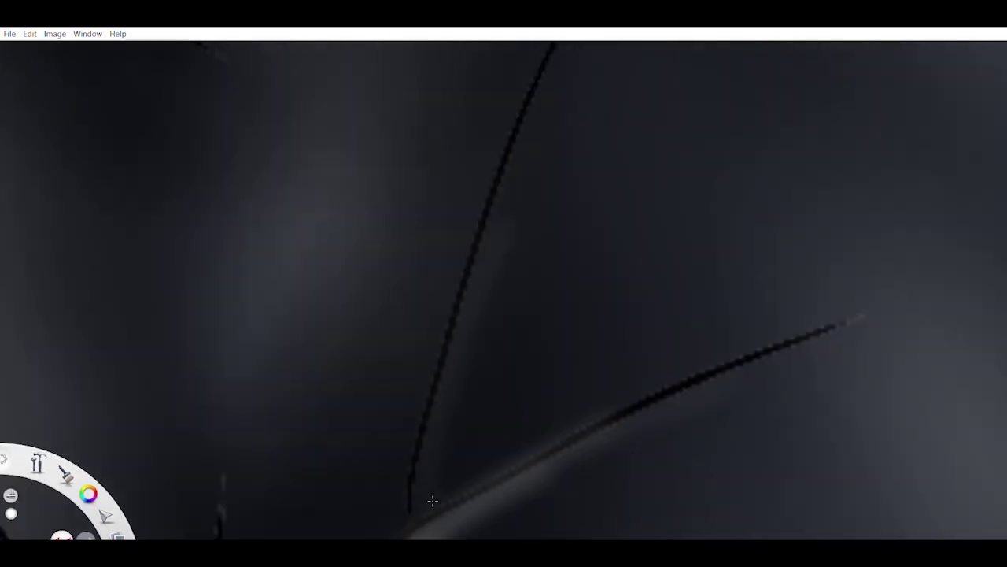
{"action": "scroll", "coordinate": [488, 207], "scroll_direction": "down", "scroll_amount": 3}
{"action": "scroll", "coordinate": [433, 407], "scroll_direction": "down", "scroll_amount": 4}
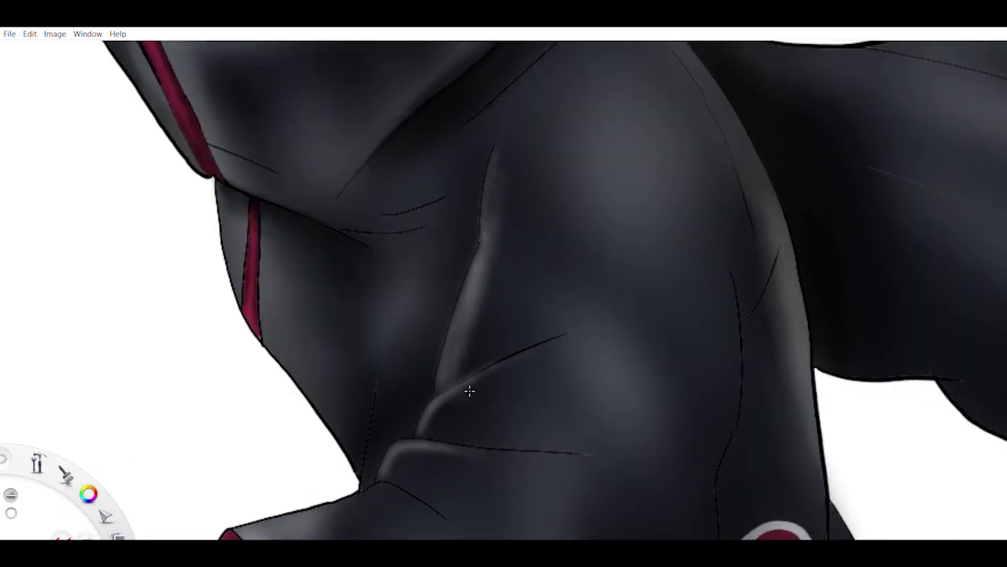
{"action": "scroll", "coordinate": [473, 362], "scroll_direction": "down", "scroll_amount": 5}
{"action": "scroll", "coordinate": [522, 288], "scroll_direction": "up", "scroll_amount": 2}
{"action": "scroll", "coordinate": [526, 299], "scroll_direction": "down", "scroll_amount": 3}
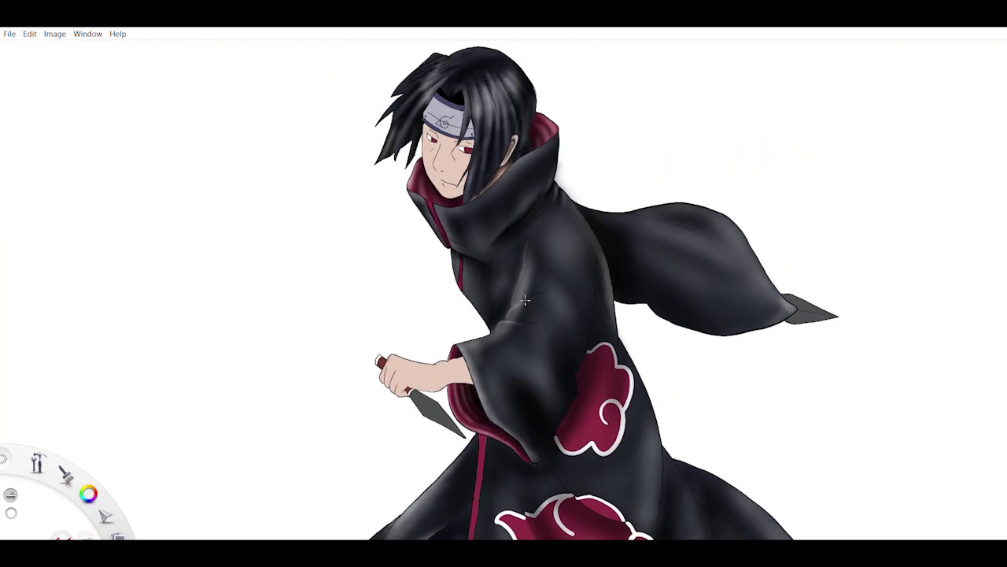
Widen the soft highlight along the front sleeve's inner edge and lighten its rear edge where it borders the trailing sleeve.
{"action": "scroll", "coordinate": [530, 355], "scroll_direction": "up", "scroll_amount": 6}
{"action": "scroll", "coordinate": [108, 194], "scroll_direction": "down", "scroll_amount": 2}
{"action": "scroll", "coordinate": [567, 171], "scroll_direction": "up", "scroll_amount": 2}
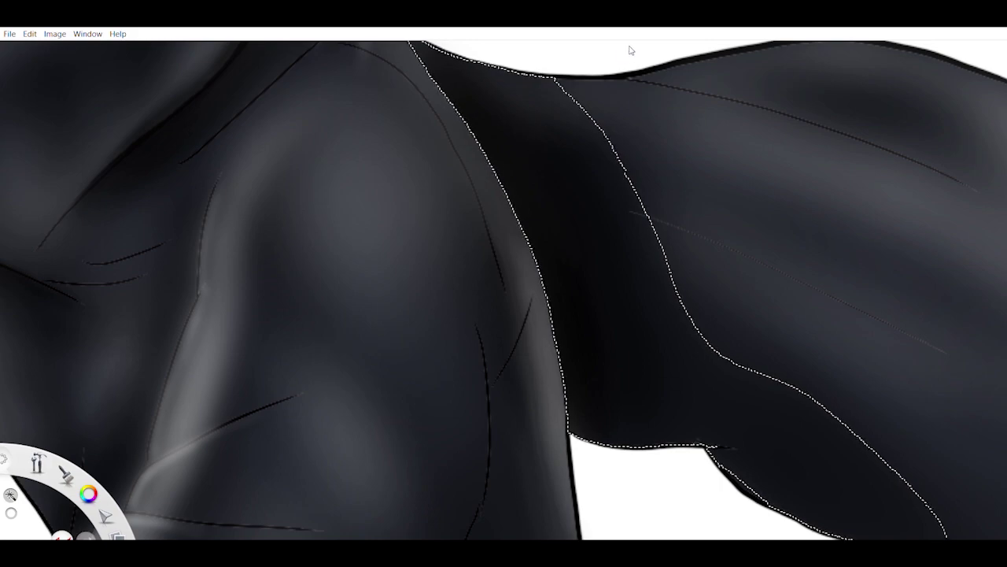
{"action": "scroll", "coordinate": [549, 270], "scroll_direction": "down", "scroll_amount": 3}
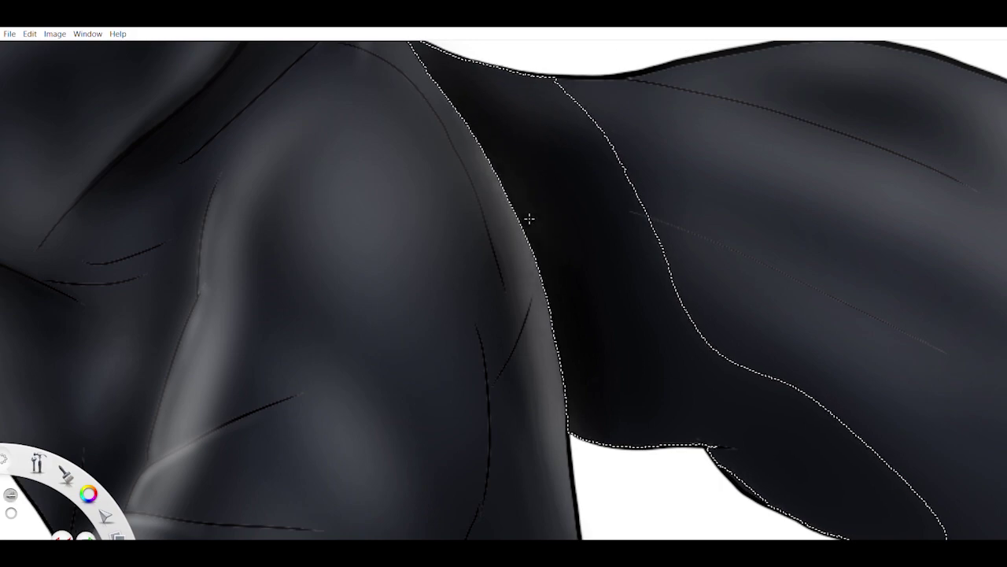
{"action": "scroll", "coordinate": [584, 310], "scroll_direction": "up", "scroll_amount": 4}
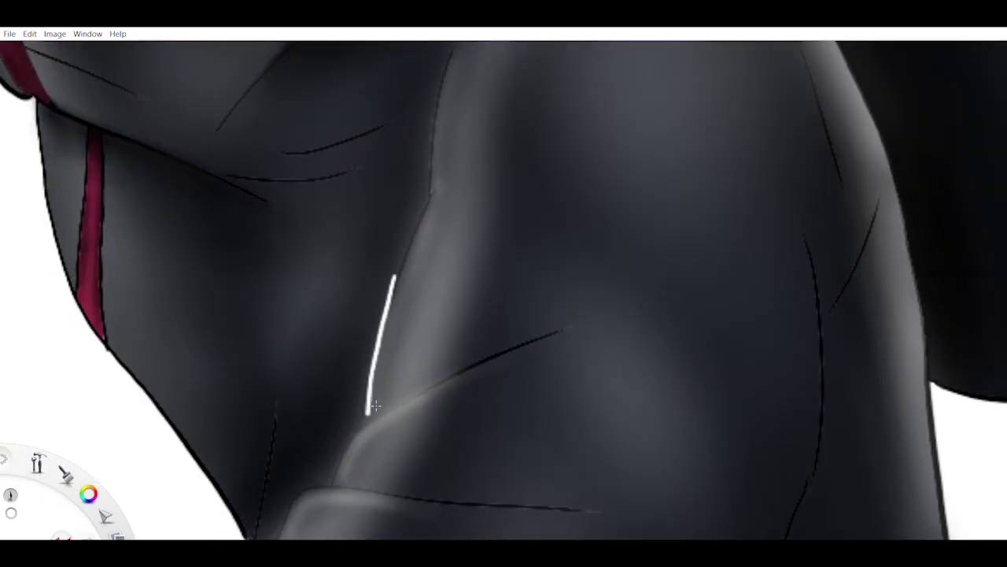
Outline a freehand selection of the chest area bordering the front sleeve, darken it with soft black, and clear the selection.
{"action": "scroll", "coordinate": [909, 207], "scroll_direction": "down", "scroll_amount": 3}
{"action": "scroll", "coordinate": [445, 376], "scroll_direction": "up", "scroll_amount": 3}
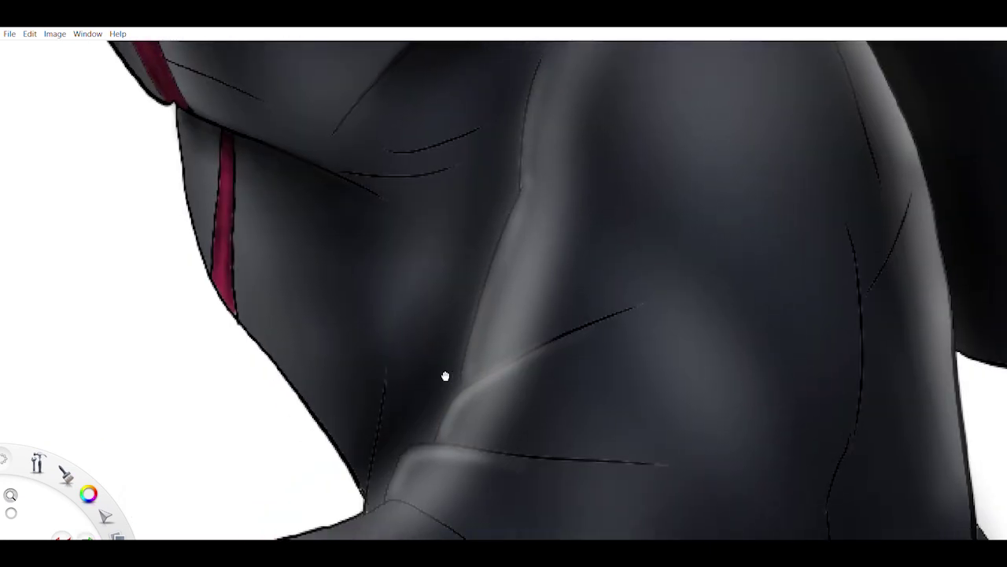
{"action": "key", "text": "l"}
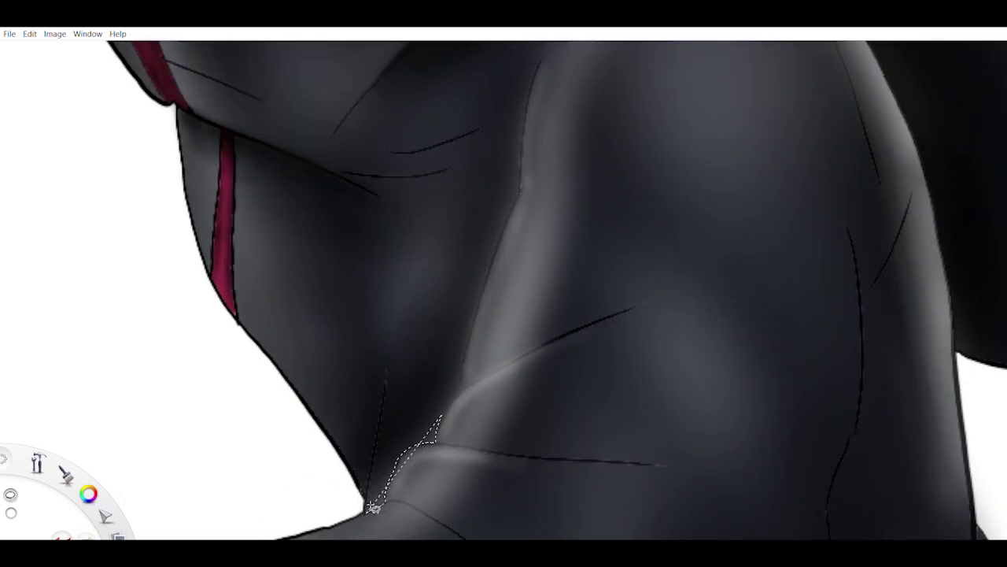
{"action": "left_click_drag", "start_coordinate": [373, 508], "coordinate": [521, 86]}
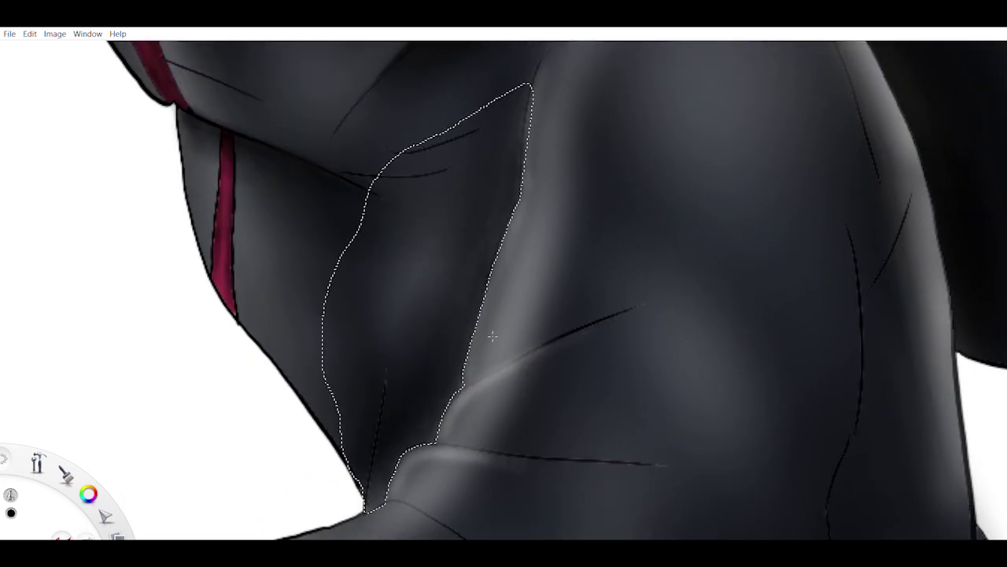
{"action": "key", "text": "ctrl+d"}
Mask the figure along the white background and add a soft white rim highlight down the cloak's front chest edge.
{"action": "scroll", "coordinate": [493, 336], "scroll_direction": "down", "scroll_amount": 6}
{"action": "scroll", "coordinate": [517, 281], "scroll_direction": "up", "scroll_amount": 5}
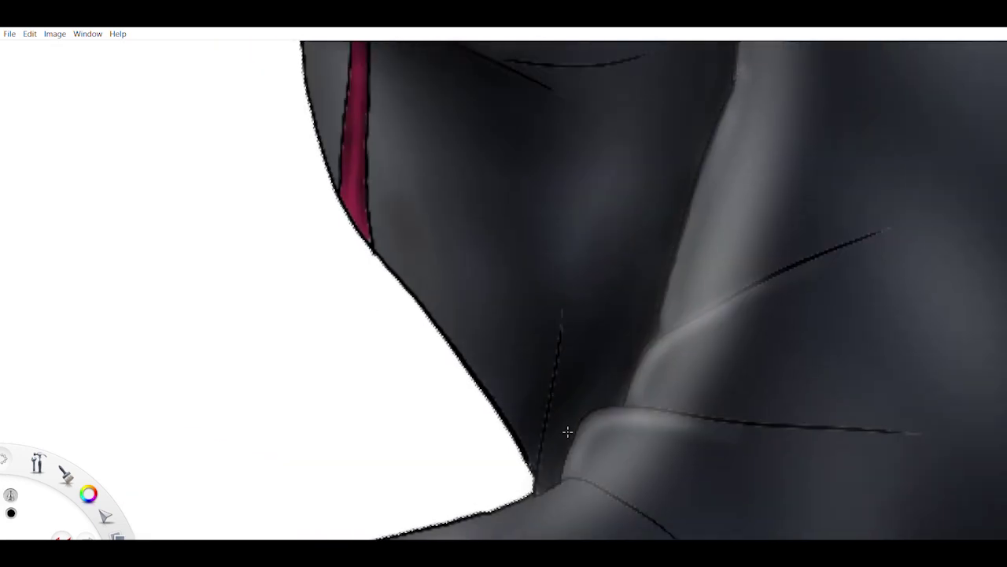
{"action": "scroll", "coordinate": [405, 255], "scroll_direction": "down", "scroll_amount": 2}
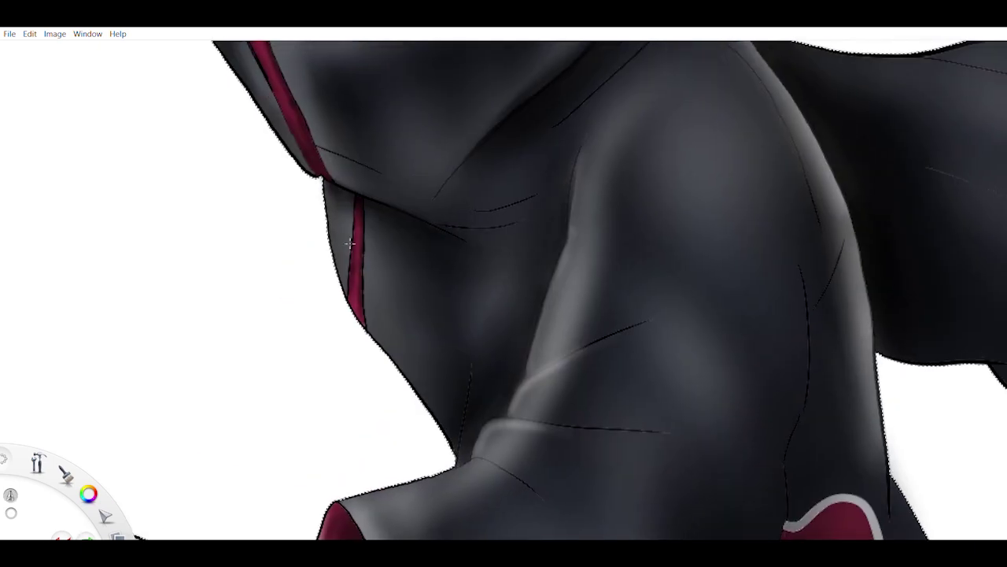
{"action": "scroll", "coordinate": [356, 291], "scroll_direction": "down", "scroll_amount": 3}
{"action": "scroll", "coordinate": [533, 236], "scroll_direction": "up", "scroll_amount": 5}
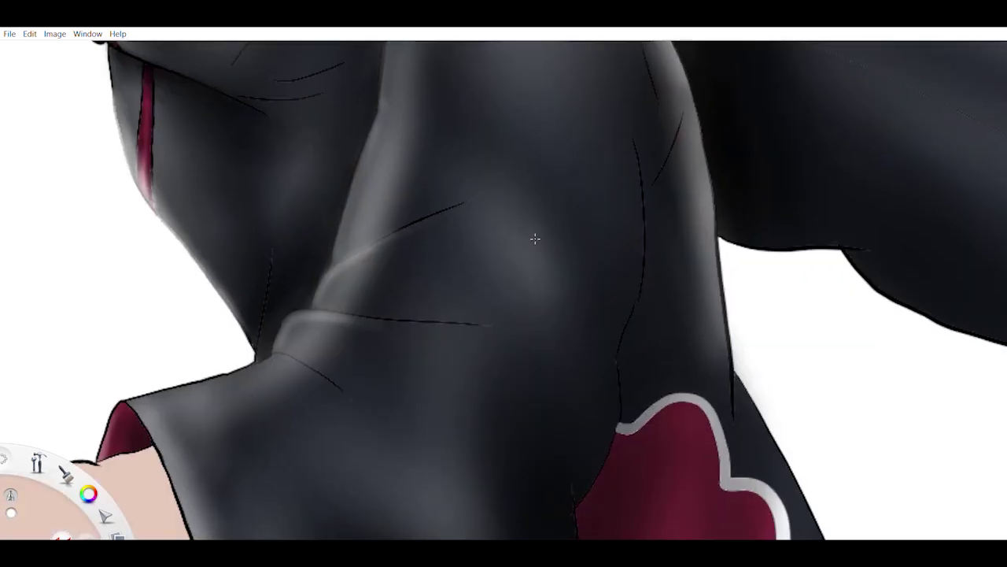
Select the cloak's collar, chest and front sleeve area.
{"action": "key", "text": "space"}
{"action": "scroll", "coordinate": [462, 236], "scroll_direction": "down", "scroll_amount": 4}
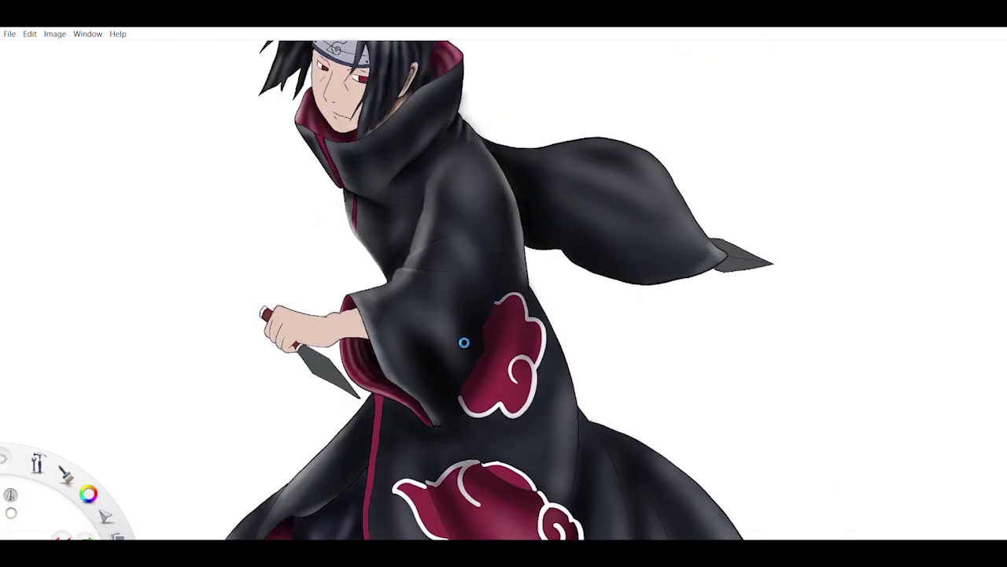
{"action": "scroll", "coordinate": [504, 288], "scroll_direction": "up", "scroll_amount": 3}
{"action": "key", "text": "space"}
{"action": "scroll", "coordinate": [365, 278], "scroll_direction": "down", "scroll_amount": 4}
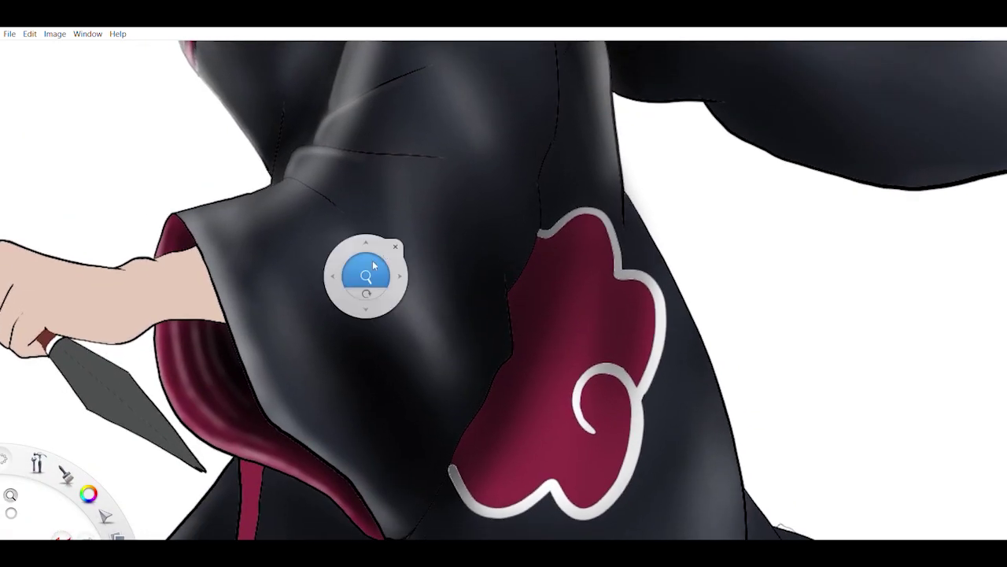
{"action": "left_click", "coordinate": [407, 289]}
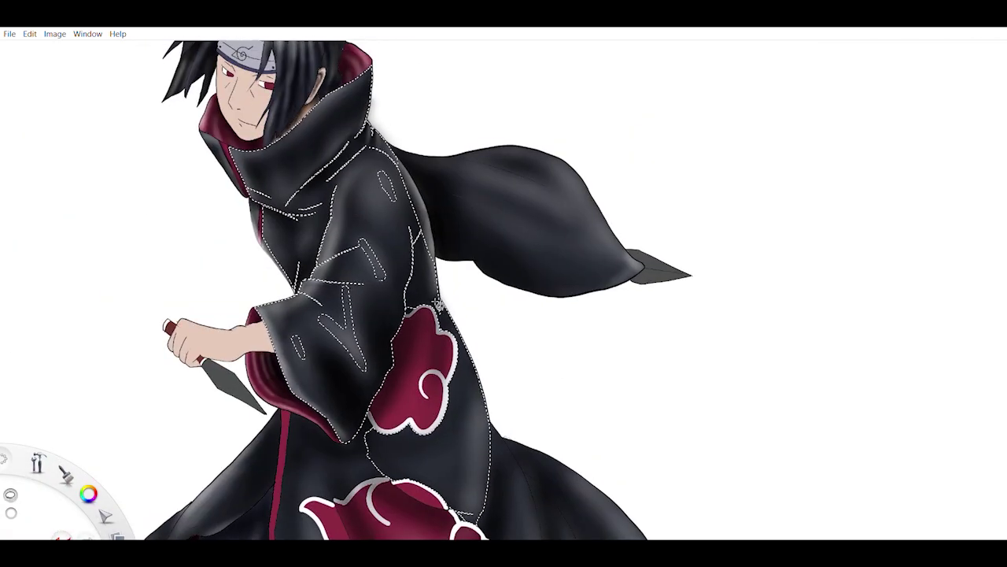
Remove most of the lower cloak from the selection, add soft white highlights along the front sleeve's rear edge, and clear the selection.
{"action": "scroll", "coordinate": [415, 306], "scroll_direction": "down", "scroll_amount": 1}
{"action": "scroll", "coordinate": [417, 299], "scroll_direction": "up", "scroll_amount": 4}
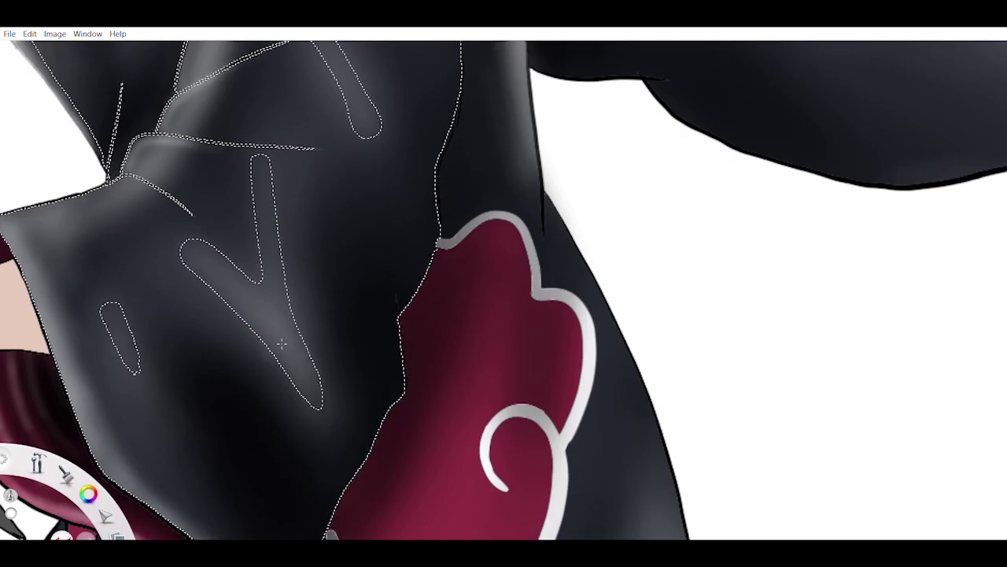
{"action": "scroll", "coordinate": [429, 275], "scroll_direction": "down", "scroll_amount": 4}
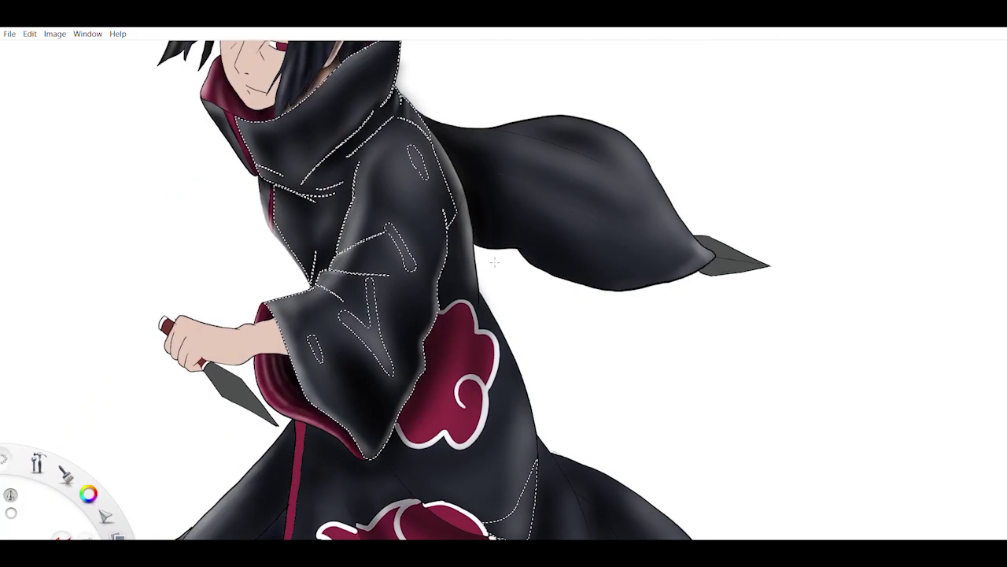
{"action": "scroll", "coordinate": [321, 505], "scroll_direction": "up", "scroll_amount": 4}
{"action": "scroll", "coordinate": [522, 322], "scroll_direction": "down", "scroll_amount": 4}
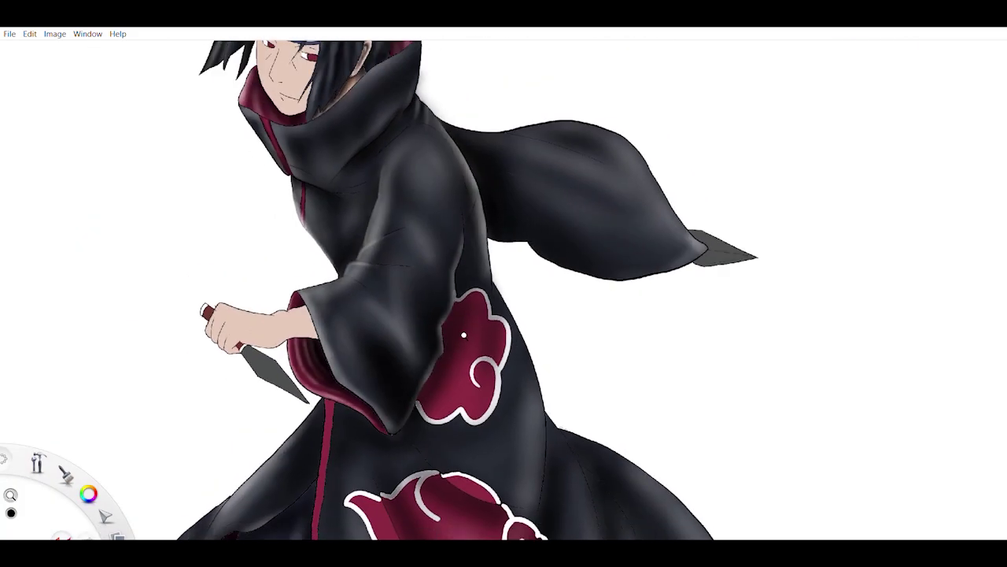
Add a soft white rim highlight along the front edge of the cloak's collar opening.
{"action": "scroll", "coordinate": [398, 281], "scroll_direction": "up", "scroll_amount": 4}
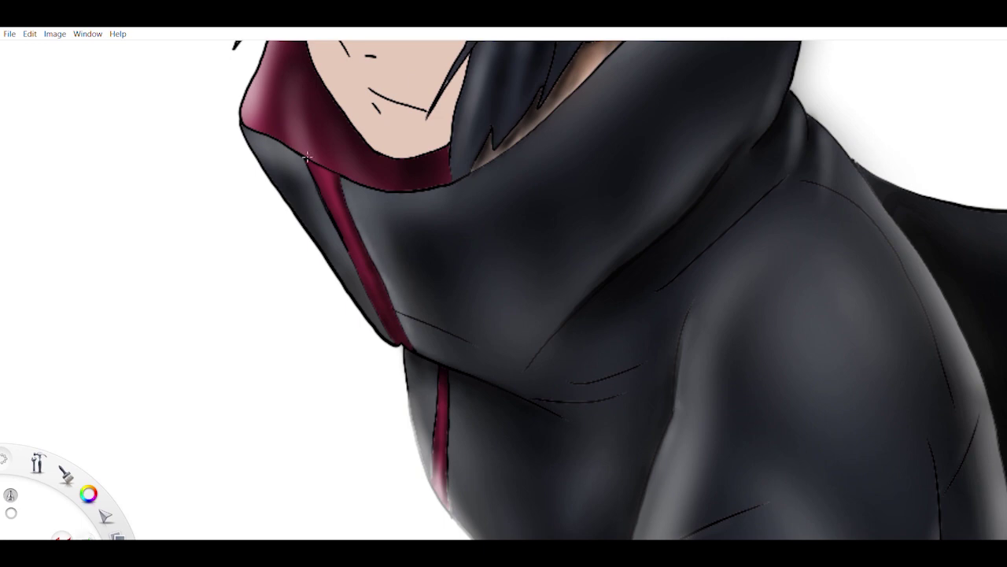
{"action": "scroll", "coordinate": [422, 192], "scroll_direction": "down", "scroll_amount": 3}
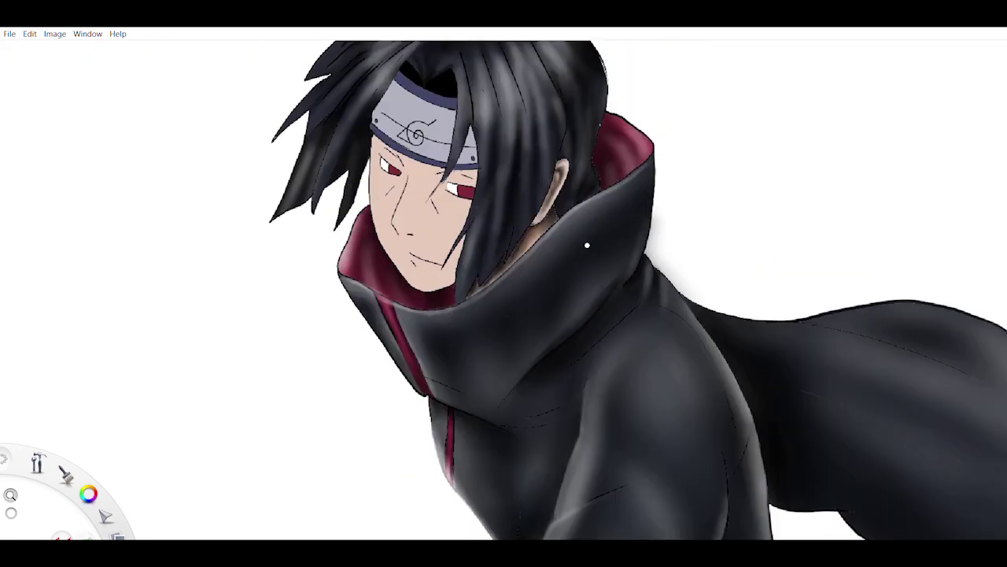
{"action": "scroll", "coordinate": [587, 243], "scroll_direction": "up", "scroll_amount": 3}
{"action": "scroll", "coordinate": [339, 353], "scroll_direction": "down", "scroll_amount": 4}
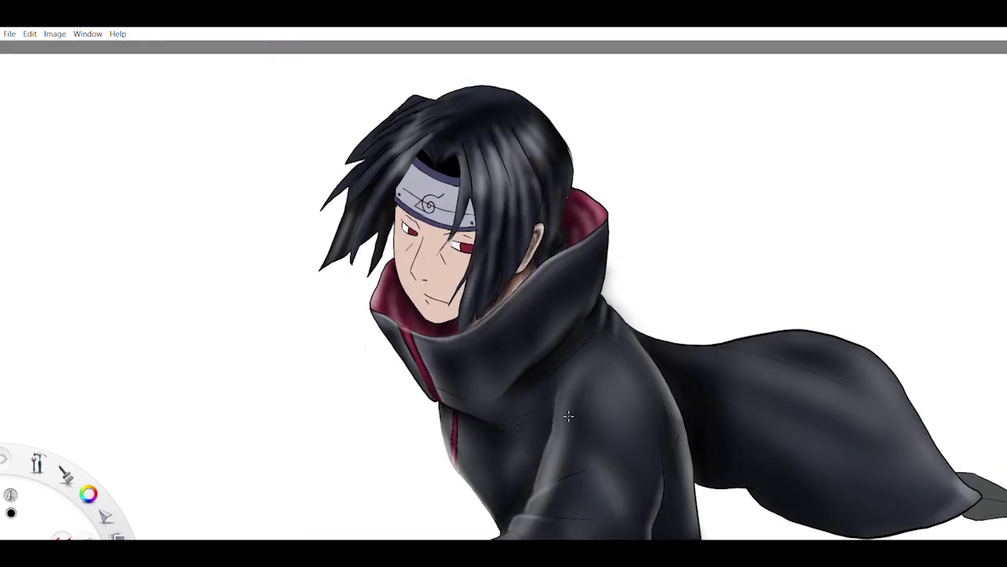
Strengthen the folds of the flowing rear sleeve with soft black shadows and white highlights.
{"action": "scroll", "coordinate": [307, 439], "scroll_direction": "up", "scroll_amount": 5}
{"action": "mouse_move", "coordinate": [408, 189]}
{"action": "left_mouse_down"}
{"action": "mouse_move", "coordinate": [546, 299]}
{"action": "mouse_move", "coordinate": [425, 182]}
{"action": "left_mouse_up"}
{"action": "left_click_drag", "start_coordinate": [509, 379], "coordinate": [637, 235]}
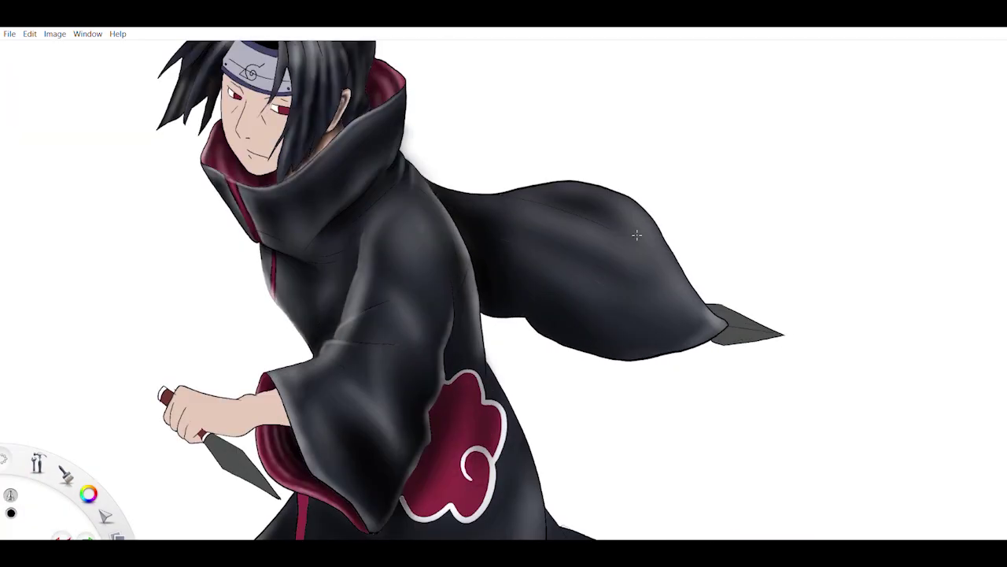
{"action": "scroll", "coordinate": [636, 251], "scroll_direction": "down", "scroll_amount": 5}
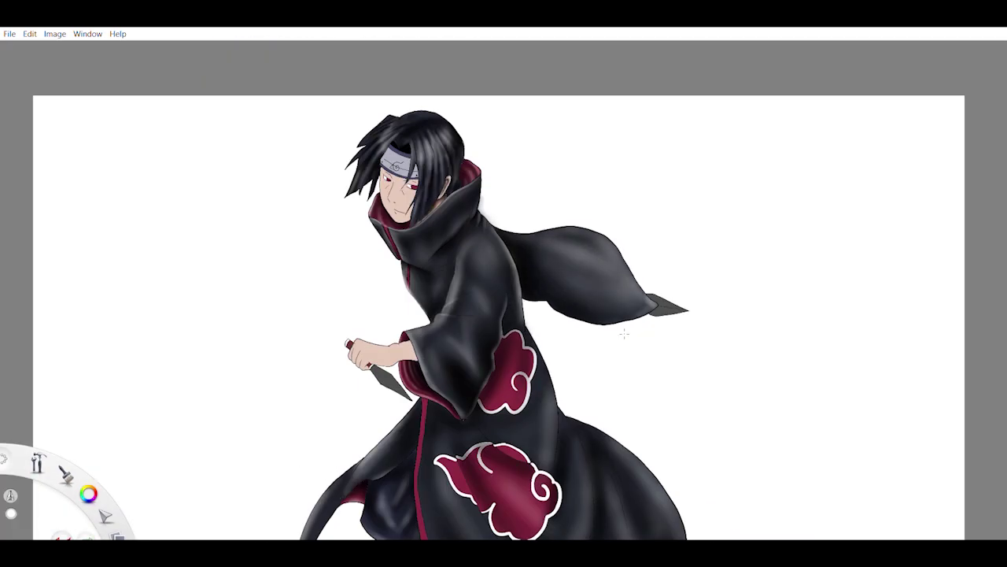
{"action": "left_click_drag", "start_coordinate": [604, 250], "coordinate": [562, 187]}
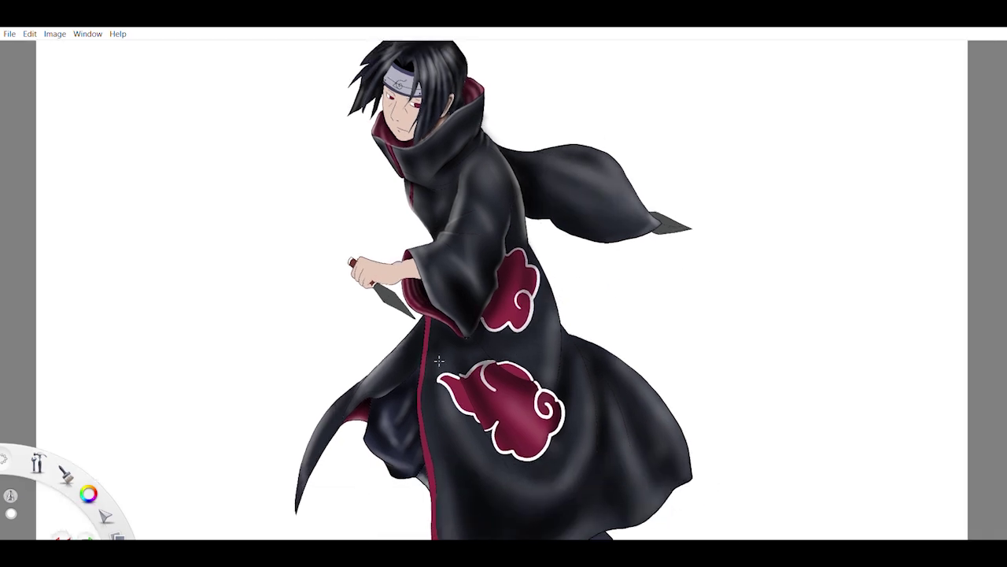
Add soft white highlights and black shading along the red trim strip of the cloak's front opening.
{"action": "left_click_drag", "start_coordinate": [438, 361], "coordinate": [438, 175]}
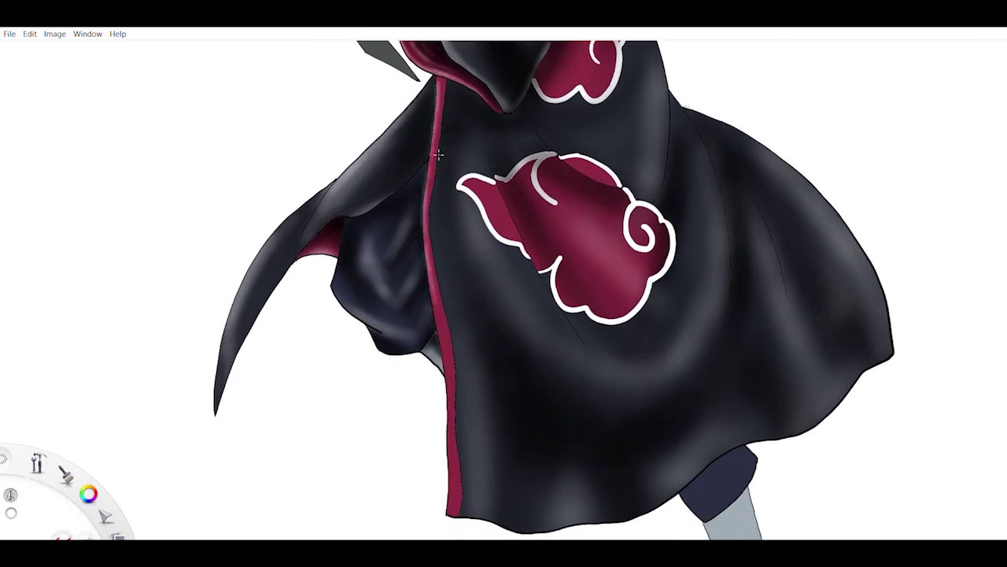
{"action": "left_click_drag", "start_coordinate": [454, 325], "coordinate": [915, 378]}
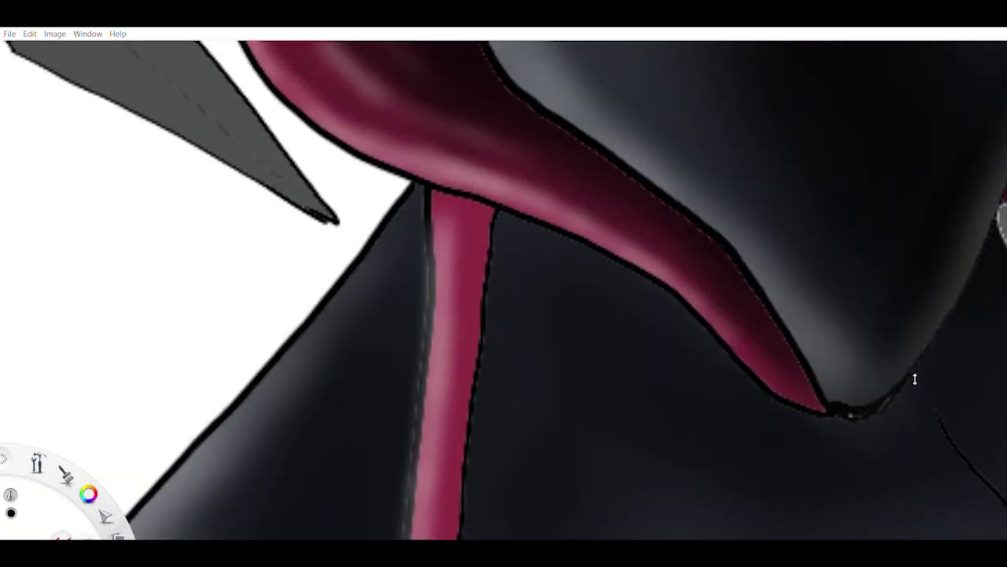
{"action": "left_click_drag", "start_coordinate": [508, 218], "coordinate": [456, 263]}
{"action": "scroll", "coordinate": [456, 263], "scroll_direction": "down", "scroll_amount": 5}
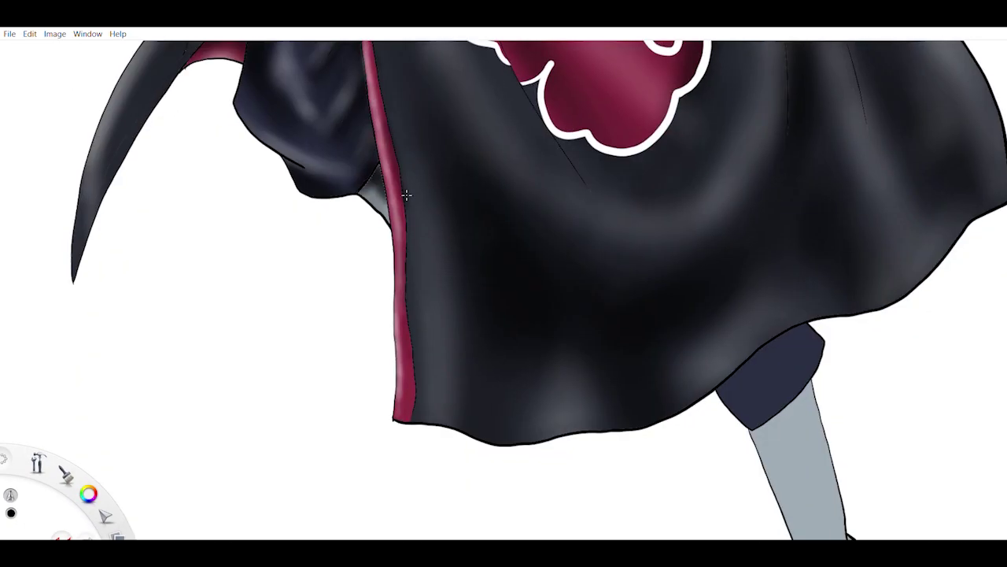
{"action": "scroll", "coordinate": [456, 263], "scroll_direction": "down", "scroll_amount": 5}
{"action": "scroll", "coordinate": [445, 262], "scroll_direction": "up", "scroll_amount": 4}
{"action": "scroll", "coordinate": [445, 262], "scroll_direction": "up", "scroll_amount": 4}
{"action": "scroll", "coordinate": [387, 292], "scroll_direction": "down", "scroll_amount": 5}
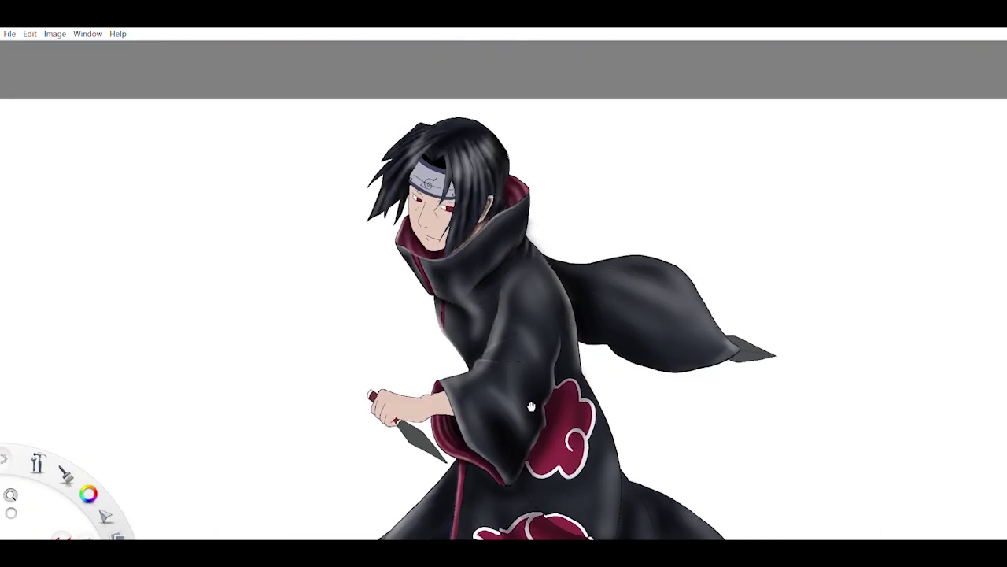
Add soft highlights and fold shading to the front section of the lower red cloud and the cloak crease above it.
{"action": "scroll", "coordinate": [449, 231], "scroll_direction": "up", "scroll_amount": 2}
{"action": "scroll", "coordinate": [576, 403], "scroll_direction": "up", "scroll_amount": 2}
{"action": "left_click_drag", "start_coordinate": [576, 404], "coordinate": [533, 297]}
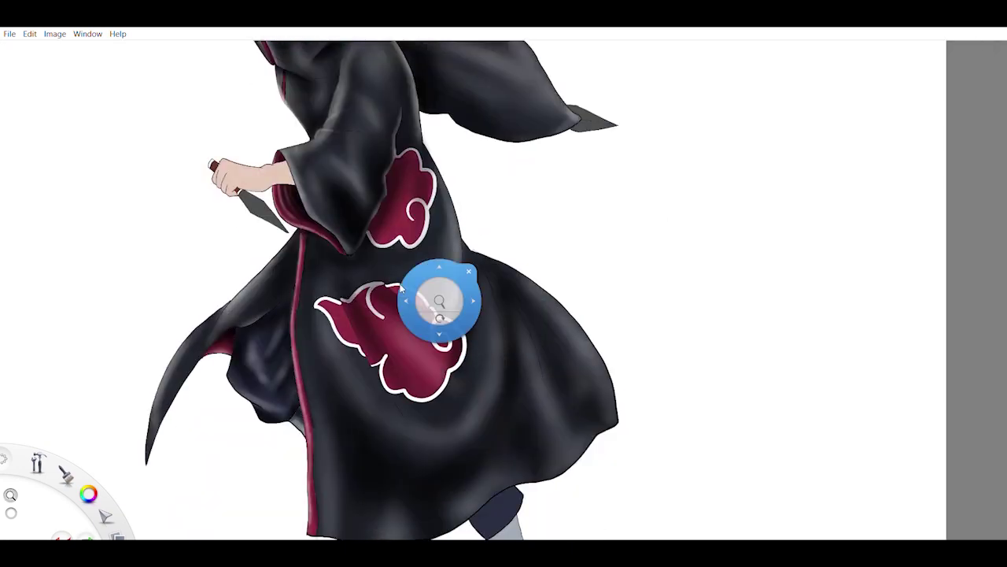
{"action": "scroll", "coordinate": [438, 299], "scroll_direction": "up", "scroll_amount": 5}
{"action": "scroll", "coordinate": [611, 301], "scroll_direction": "down", "scroll_amount": 5}
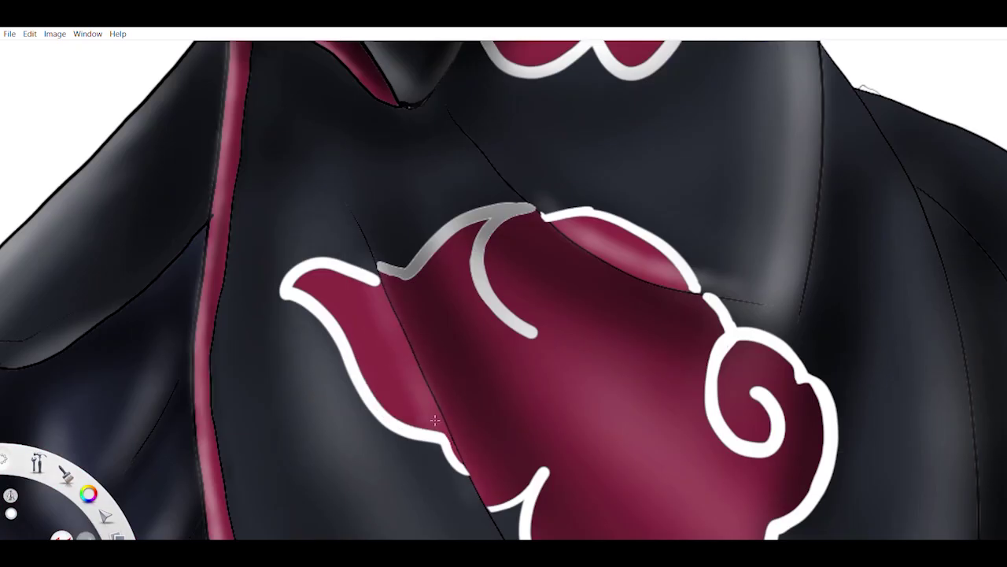
{"action": "scroll", "coordinate": [522, 353], "scroll_direction": "down", "scroll_amount": 2}
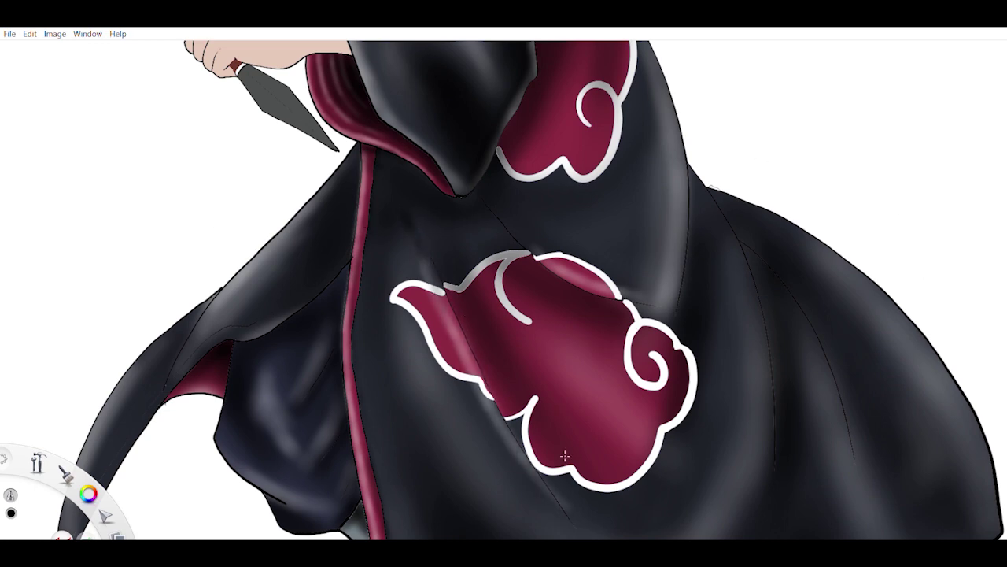
Add soft white fold highlights to the upper red cloud behind the front sleeve.
{"action": "scroll", "coordinate": [561, 481], "scroll_direction": "down", "scroll_amount": 5}
{"action": "scroll", "coordinate": [421, 257], "scroll_direction": "up", "scroll_amount": 6}
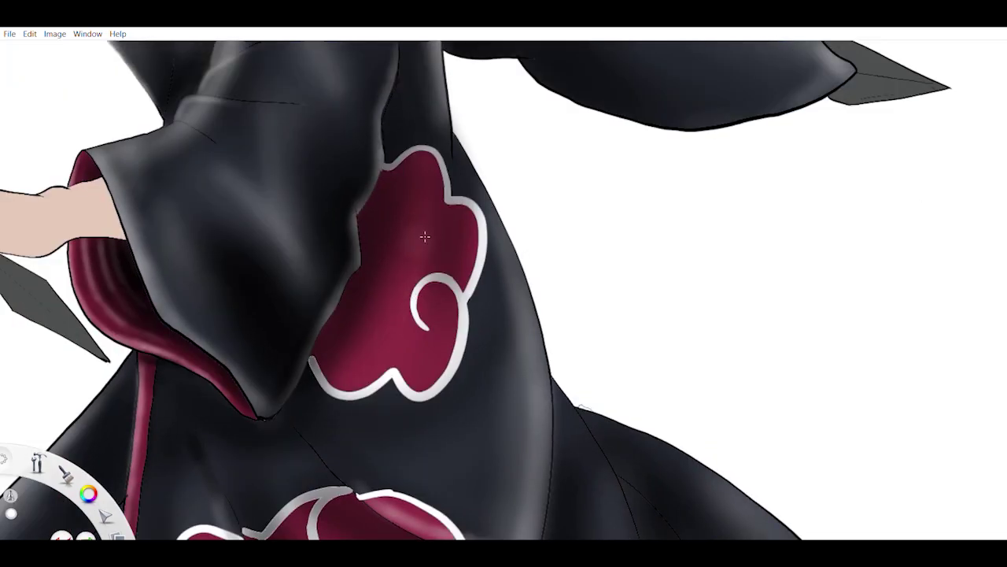
{"action": "scroll", "coordinate": [425, 236], "scroll_direction": "down", "scroll_amount": 5}
{"action": "scroll", "coordinate": [369, 299], "scroll_direction": "up", "scroll_amount": 6}
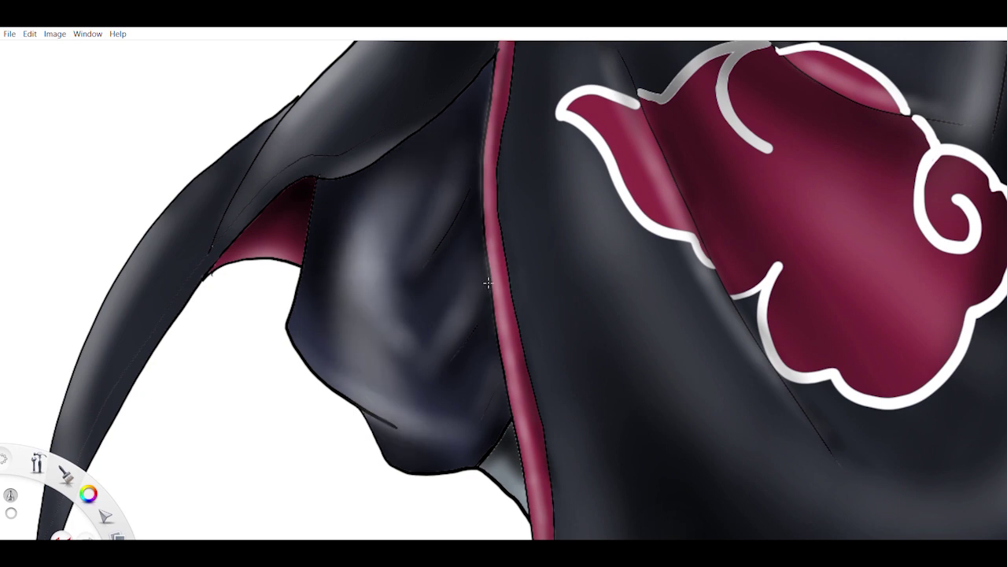
Select the trailing leg's dark blue trouser cuff and grey leg wrap, and shade the wrap's edges with soft black.
{"action": "scroll", "coordinate": [488, 282], "scroll_direction": "down", "scroll_amount": 5}
{"action": "scroll", "coordinate": [517, 315], "scroll_direction": "up", "scroll_amount": 7}
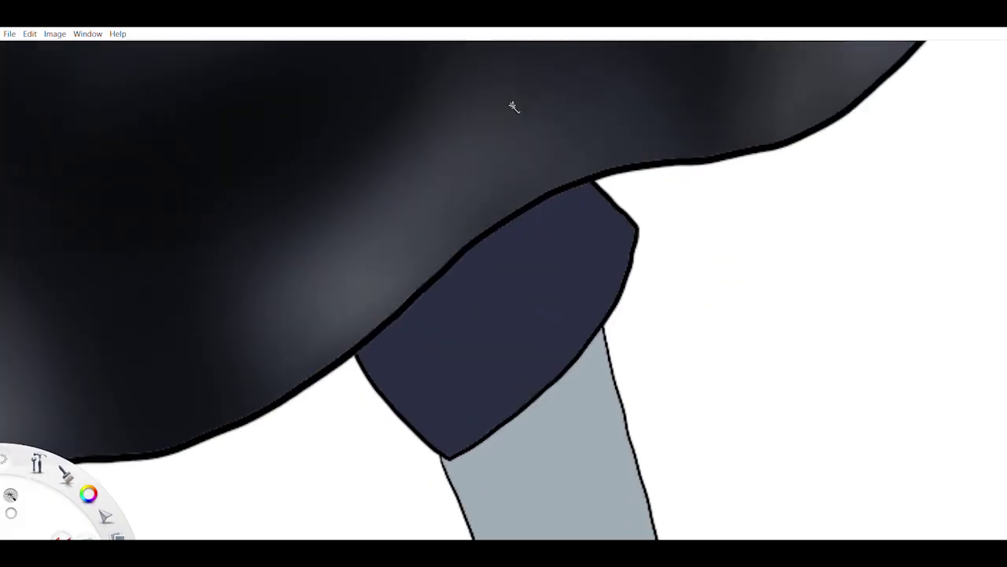
{"action": "mouse_move", "coordinate": [343, 311]}
{"action": "left_mouse_down"}
{"action": "mouse_move", "coordinate": [472, 378]}
{"action": "mouse_move", "coordinate": [401, 315]}
{"action": "mouse_move", "coordinate": [546, 227]}
{"action": "mouse_move", "coordinate": [510, 421]}
{"action": "mouse_move", "coordinate": [449, 203]}
{"action": "mouse_move", "coordinate": [520, 370]}
{"action": "mouse_move", "coordinate": [520, 86]}
{"action": "left_mouse_up"}
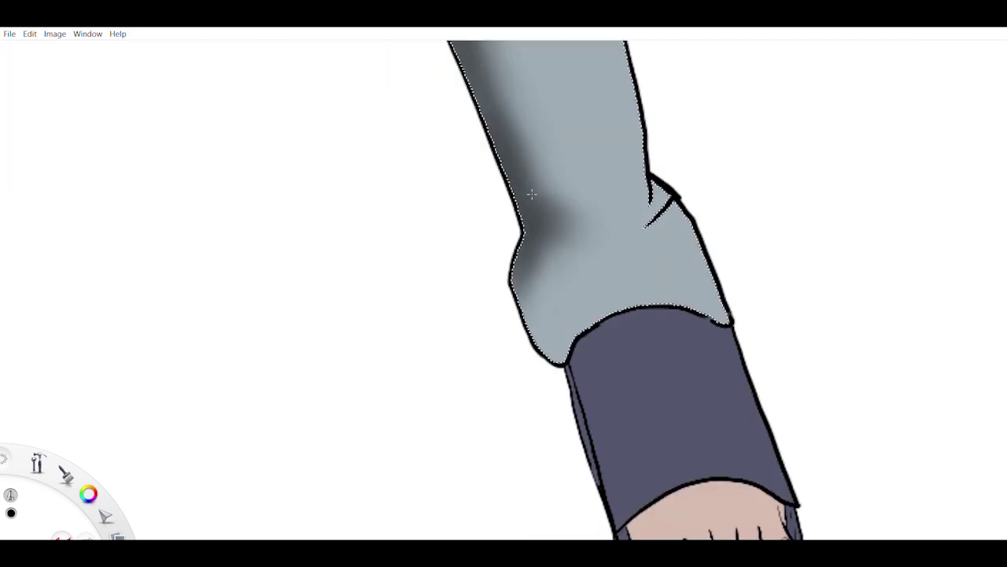
{"action": "mouse_move", "coordinate": [519, 244]}
{"action": "left_mouse_down"}
{"action": "mouse_move", "coordinate": [551, 315]}
{"action": "mouse_move", "coordinate": [602, 198]}
{"action": "mouse_move", "coordinate": [558, 402]}
{"action": "mouse_move", "coordinate": [614, 393]}
{"action": "mouse_move", "coordinate": [583, 472]}
{"action": "left_mouse_up"}
Darken the trouser cuff, add a soft white highlight along its lower edge, and clear the selection.
{"action": "scroll", "coordinate": [538, 232], "scroll_direction": "down", "scroll_amount": 6}
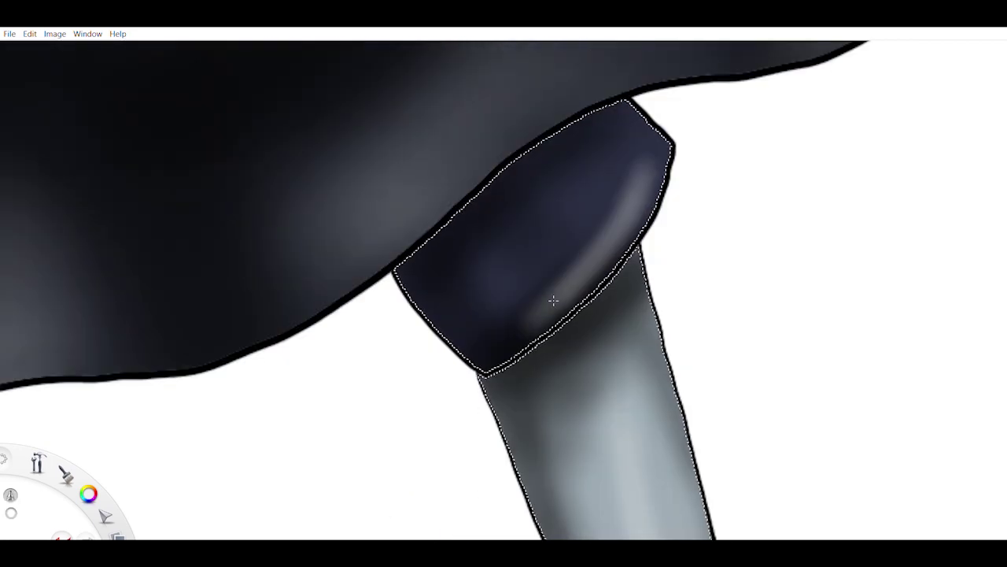
{"action": "scroll", "coordinate": [551, 370], "scroll_direction": "up", "scroll_amount": 5}
{"action": "scroll", "coordinate": [550, 370], "scroll_direction": "down", "scroll_amount": 3}
{"action": "scroll", "coordinate": [445, 228], "scroll_direction": "up", "scroll_amount": 2}
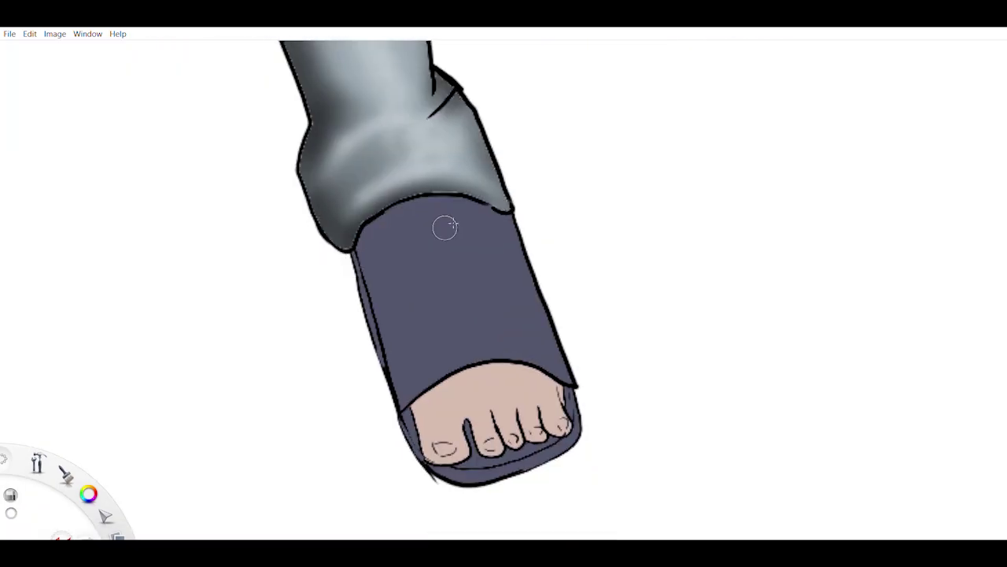
Shade the sandal's blue upper and the toes with soft black, and add soft white fold highlights.
{"action": "mouse_move", "coordinate": [358, 238]}
{"action": "left_mouse_down"}
{"action": "mouse_move", "coordinate": [386, 370]}
{"action": "mouse_move", "coordinate": [472, 236]}
{"action": "mouse_move", "coordinate": [504, 347]}
{"action": "mouse_move", "coordinate": [448, 380]}
{"action": "mouse_move", "coordinate": [541, 415]}
{"action": "left_mouse_up"}
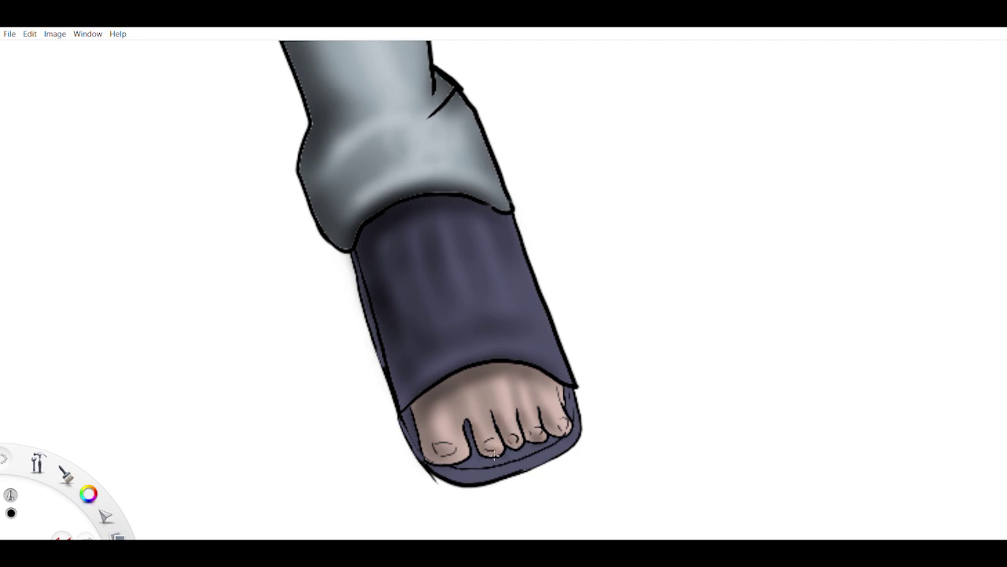
{"action": "mouse_move", "coordinate": [520, 313]}
{"action": "left_mouse_down"}
{"action": "mouse_move", "coordinate": [475, 345]}
{"action": "mouse_move", "coordinate": [461, 423]}
{"action": "left_mouse_up"}
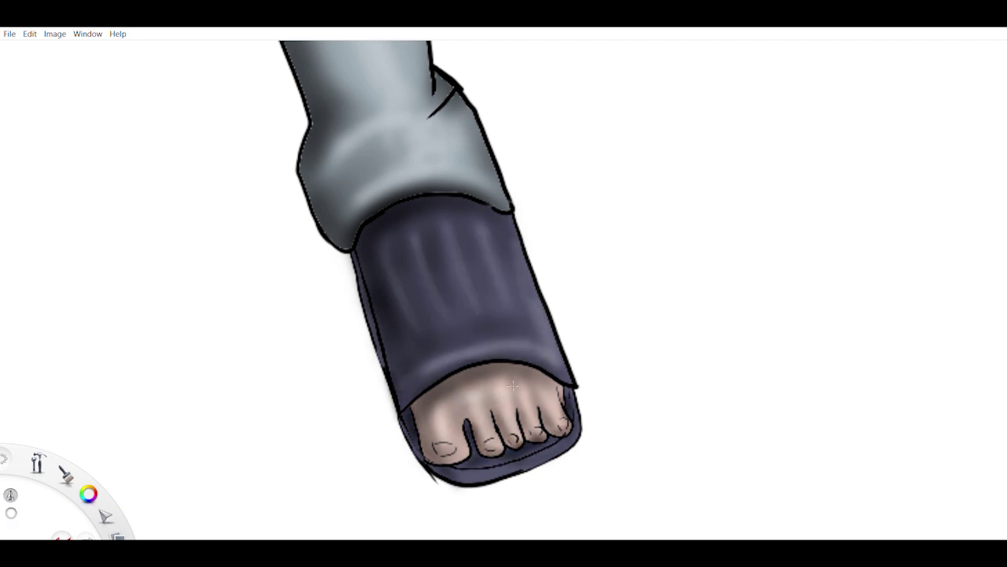
Add soft white highlights along the hem and rear edge of the front sleeve's pointed lower tip.
{"action": "scroll", "coordinate": [513, 385], "scroll_direction": "down", "scroll_amount": 5}
{"action": "scroll", "coordinate": [373, 444], "scroll_direction": "up", "scroll_amount": 8}
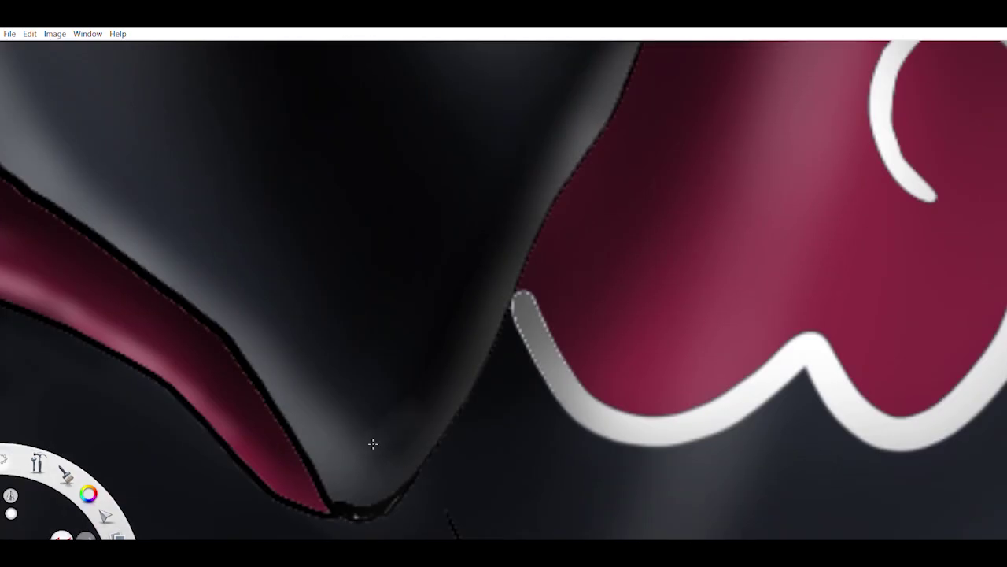
{"action": "scroll", "coordinate": [371, 447], "scroll_direction": "down", "scroll_amount": 5}
{"action": "scroll", "coordinate": [540, 322], "scroll_direction": "up", "scroll_amount": 8}
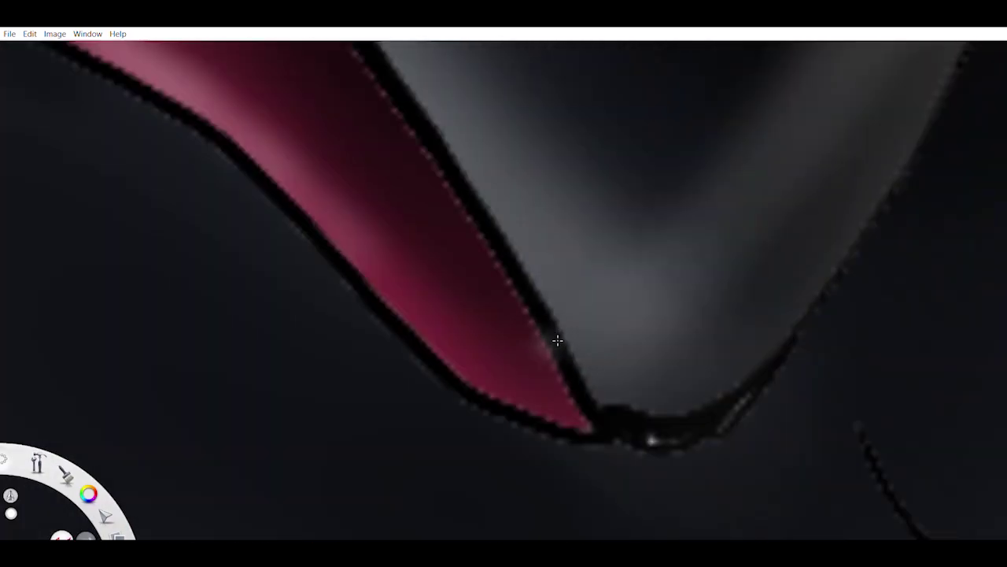
Deepen the soft black shadow on the chest beside the front sleeve's elbow folds.
{"action": "scroll", "coordinate": [557, 340], "scroll_direction": "down", "scroll_amount": 5}
{"action": "scroll", "coordinate": [492, 337], "scroll_direction": "up", "scroll_amount": 6}
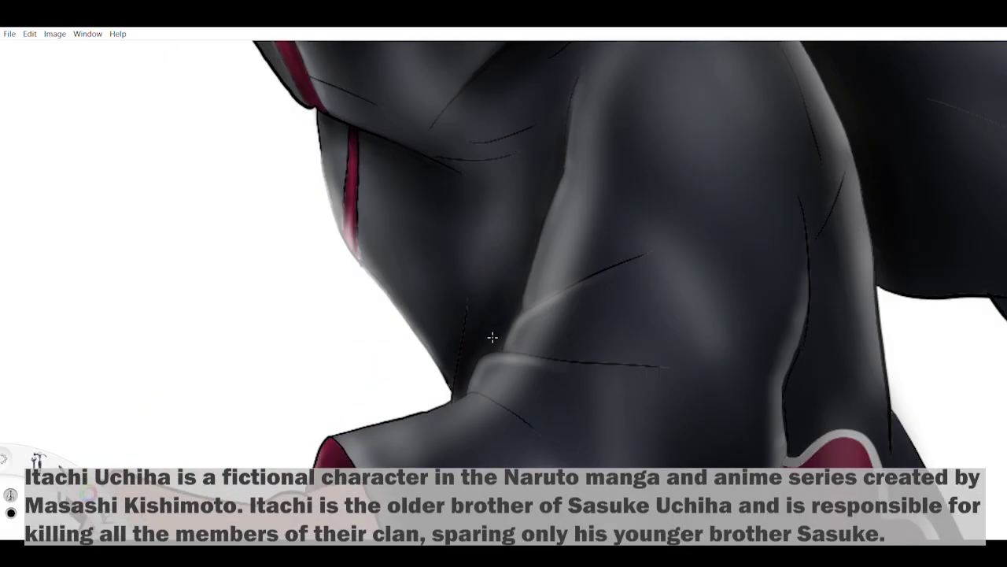
{"action": "scroll", "coordinate": [492, 337], "scroll_direction": "down", "scroll_amount": 5}
{"action": "scroll", "coordinate": [415, 333], "scroll_direction": "up", "scroll_amount": 3}
{"action": "scroll", "coordinate": [517, 362], "scroll_direction": "down", "scroll_amount": 4}
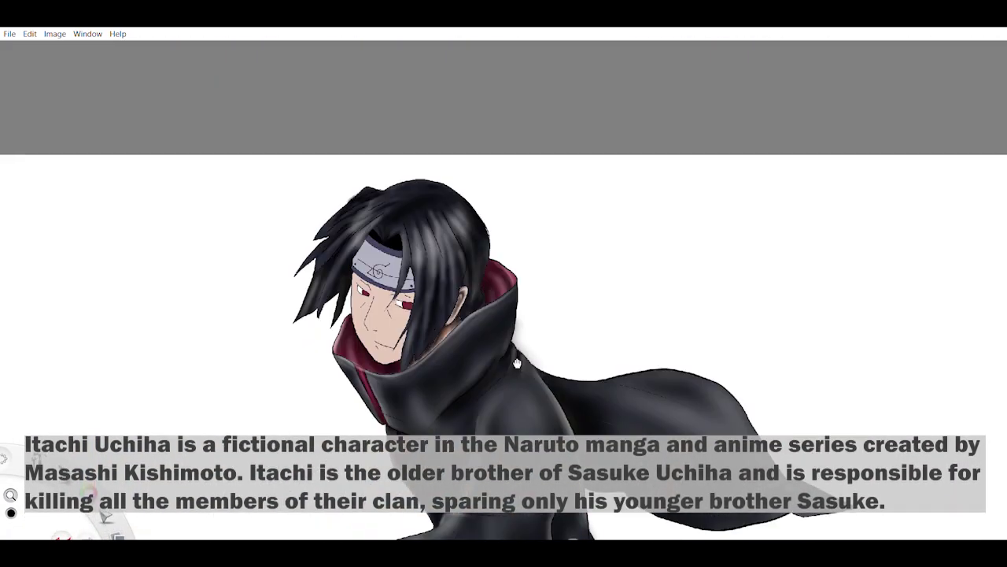
Select the headband's blue cloth bands, darken their ends with soft black, and clear the selection.
{"action": "scroll", "coordinate": [461, 304], "scroll_direction": "up", "scroll_amount": 6}
{"action": "scroll", "coordinate": [475, 233], "scroll_direction": "down", "scroll_amount": 2}
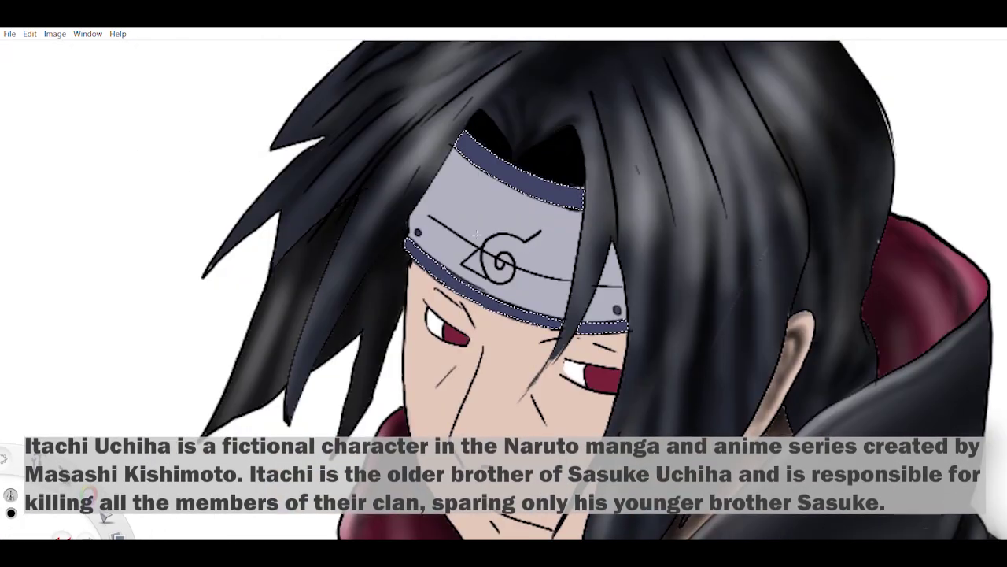
{"action": "key", "text": "ctrl+d"}
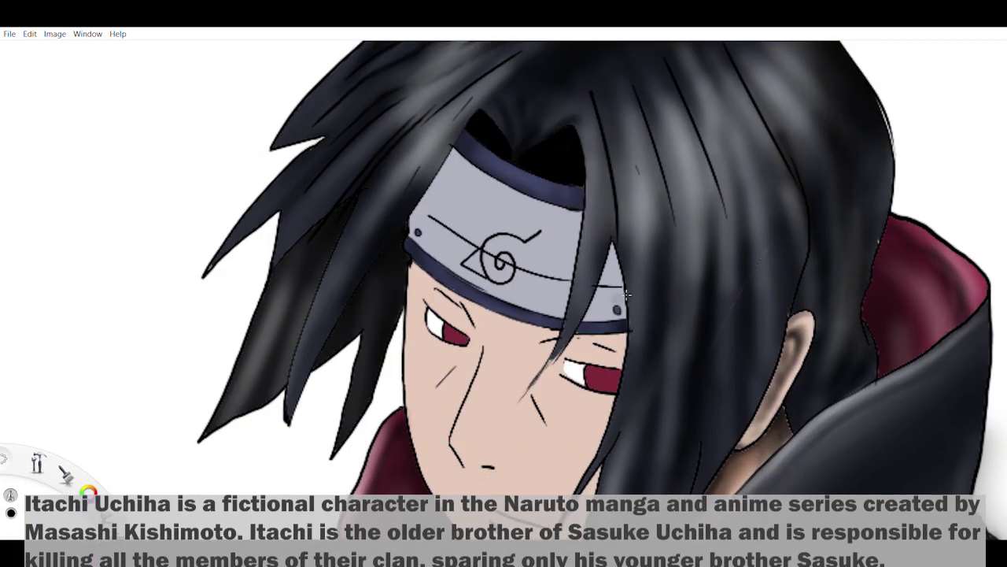
Select the forearm and the hand gripping the front blade, and model them with soft black shadows, reddish tones and white highlights.
{"action": "scroll", "coordinate": [628, 293], "scroll_direction": "down", "scroll_amount": 2}
{"action": "scroll", "coordinate": [639, 370], "scroll_direction": "down", "scroll_amount": 5}
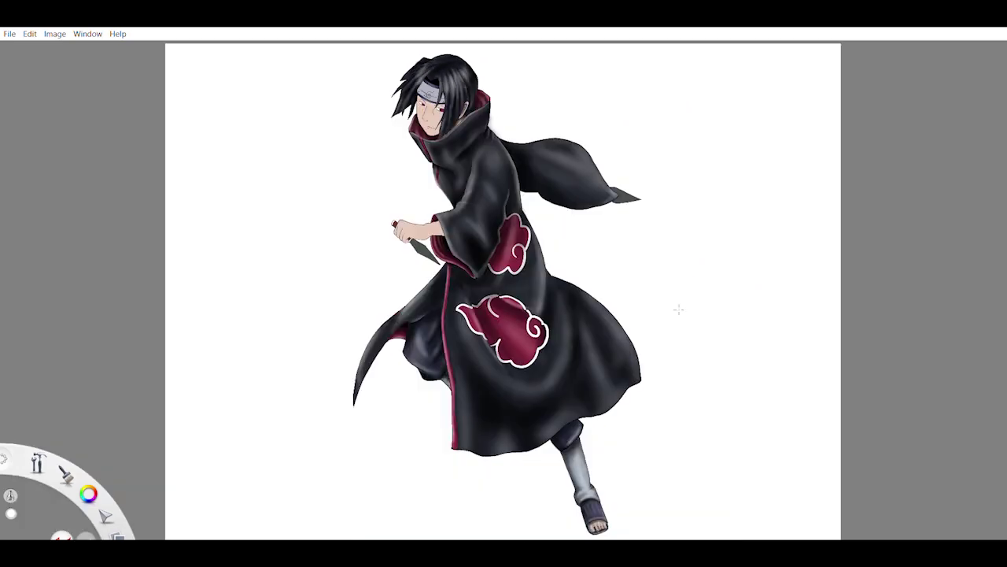
{"action": "scroll", "coordinate": [411, 232], "scroll_direction": "up", "scroll_amount": 6}
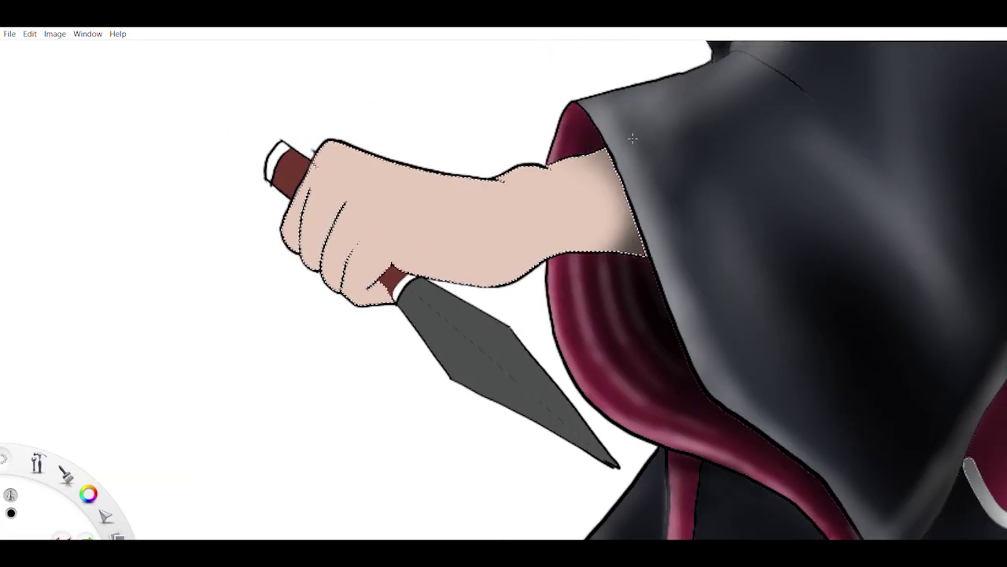
{"action": "mouse_move", "coordinate": [512, 268]}
{"action": "left_mouse_down"}
{"action": "mouse_move", "coordinate": [370, 283]}
{"action": "mouse_move", "coordinate": [472, 272]}
{"action": "mouse_move", "coordinate": [354, 275]}
{"action": "left_mouse_up"}
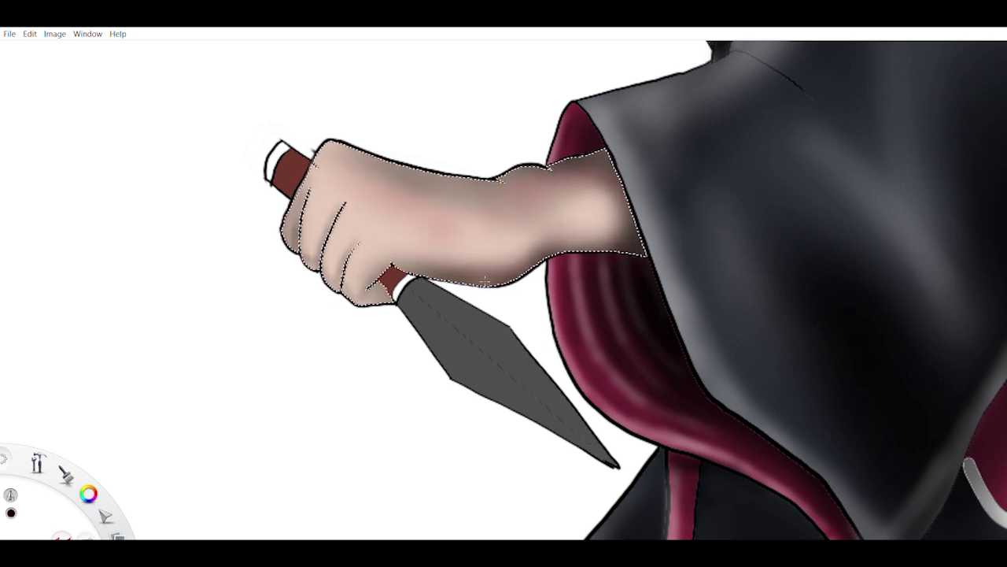
{"action": "mouse_move", "coordinate": [485, 281]}
{"action": "left_mouse_down"}
{"action": "mouse_move", "coordinate": [354, 204]}
{"action": "mouse_move", "coordinate": [453, 187]}
{"action": "left_mouse_up"}
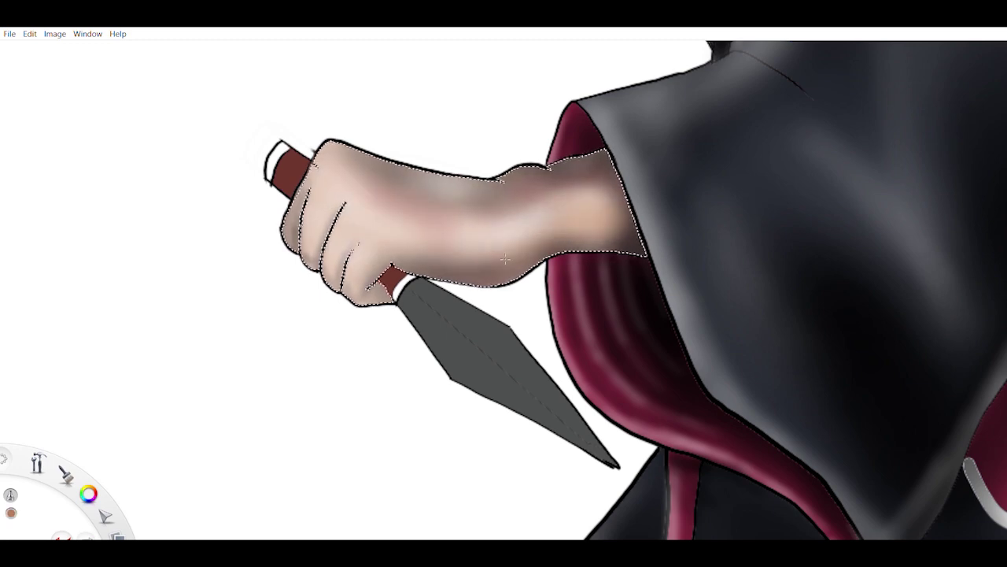
Add soft black shadows along the finger creases and beside the blade's handle.
{"action": "scroll", "coordinate": [505, 259], "scroll_direction": "down", "scroll_amount": 3}
{"action": "scroll", "coordinate": [504, 259], "scroll_direction": "up", "scroll_amount": 6}
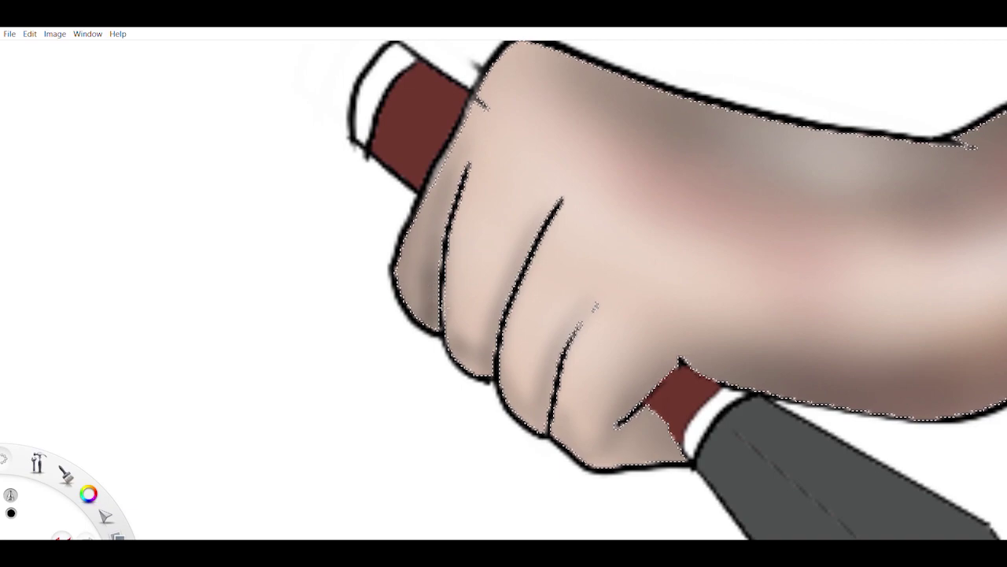
{"action": "mouse_move", "coordinate": [472, 338]}
{"action": "left_mouse_down"}
{"action": "mouse_move", "coordinate": [488, 386]}
{"action": "mouse_move", "coordinate": [464, 346]}
{"action": "mouse_move", "coordinate": [575, 330]}
{"action": "mouse_move", "coordinate": [552, 251]}
{"action": "left_mouse_up"}
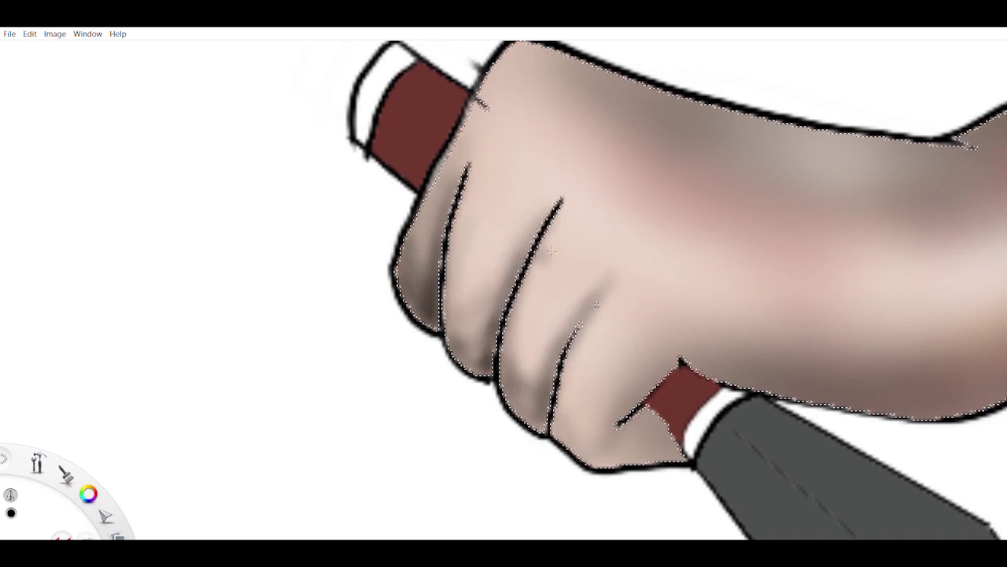
{"action": "scroll", "coordinate": [551, 250], "scroll_direction": "down", "scroll_amount": 2}
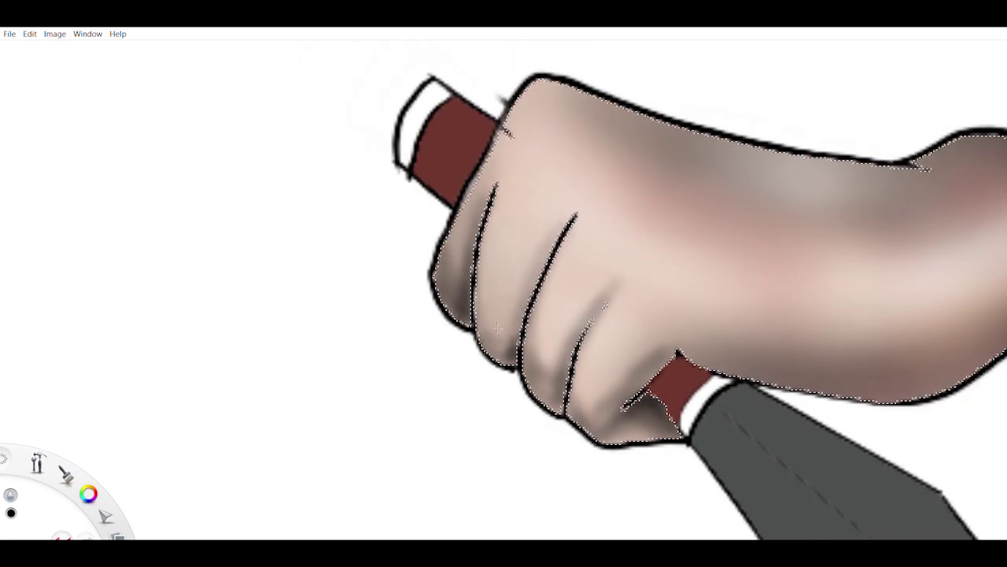
Undo the last four shading strokes on the fingers and sample a skin tone from the forearm.
{"action": "key", "text": "ctrl+z"}
{"action": "key", "text": "ctrl+z"}
{"action": "key", "text": "ctrl+z"}
{"action": "key", "text": "ctrl+z"}
{"action": "left_click", "coordinate": [890, 203], "text": "alt"}
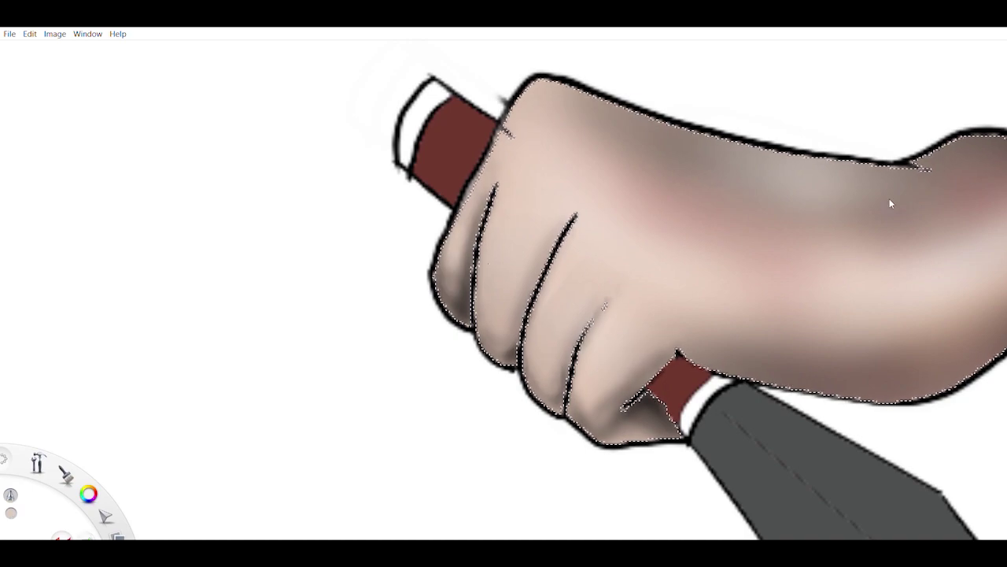
Deepen the finger crease and forearm shadows up to the sleeve with soft black, and add white highlights on the knuckles.
{"action": "mouse_move", "coordinate": [543, 322]}
{"action": "left_mouse_down"}
{"action": "mouse_move", "coordinate": [574, 393]}
{"action": "mouse_move", "coordinate": [582, 378]}
{"action": "mouse_move", "coordinate": [646, 402]}
{"action": "left_mouse_up"}
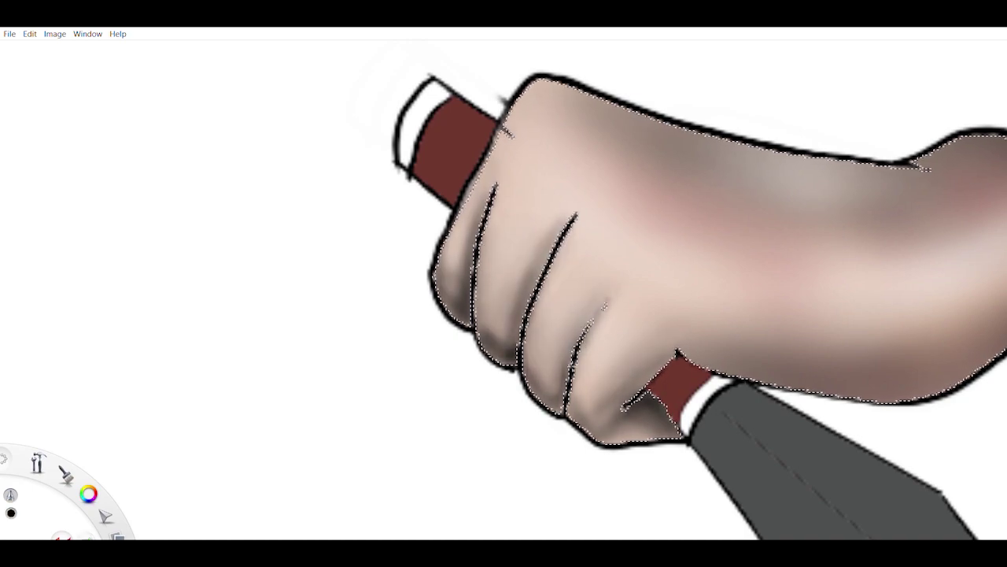
{"action": "scroll", "coordinate": [602, 323], "scroll_direction": "down", "scroll_amount": 3}
{"action": "scroll", "coordinate": [602, 338], "scroll_direction": "up", "scroll_amount": 1}
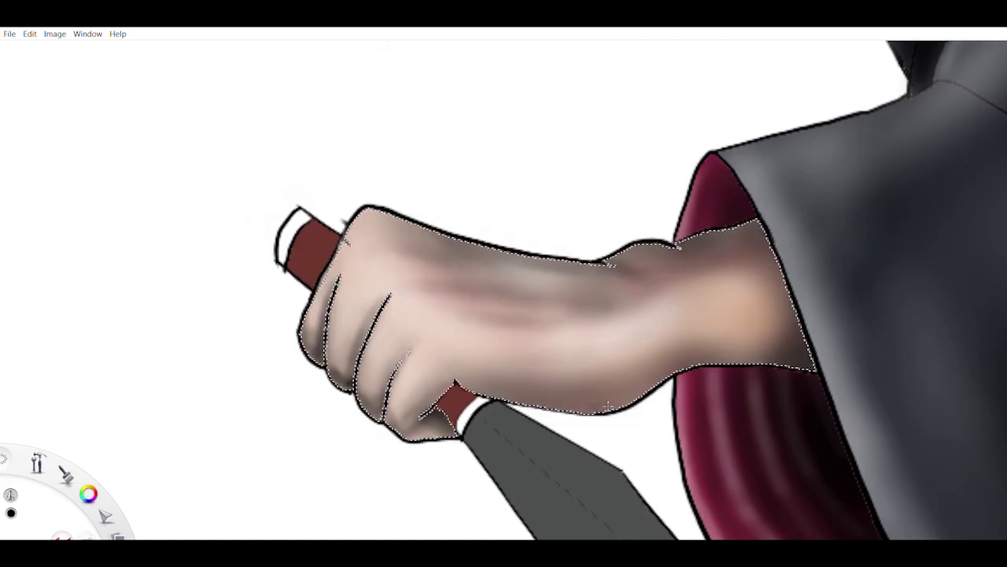
{"action": "left_click_drag", "start_coordinate": [661, 347], "coordinate": [740, 350]}
{"action": "left_click", "coordinate": [375, 218], "text": "alt"}
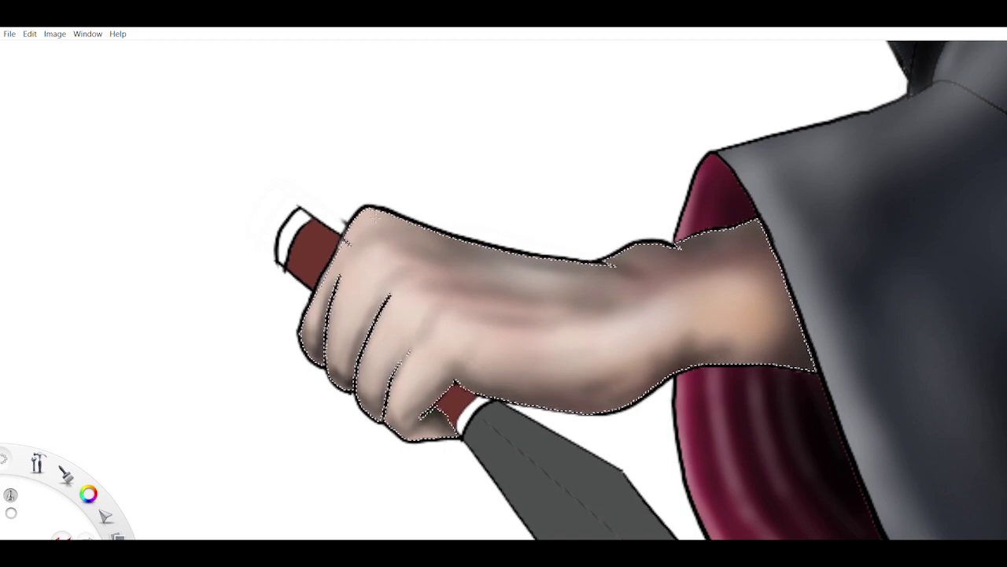
{"action": "scroll", "coordinate": [375, 218], "scroll_direction": "down", "scroll_amount": 1}
{"action": "scroll", "coordinate": [619, 335], "scroll_direction": "down", "scroll_amount": 3}
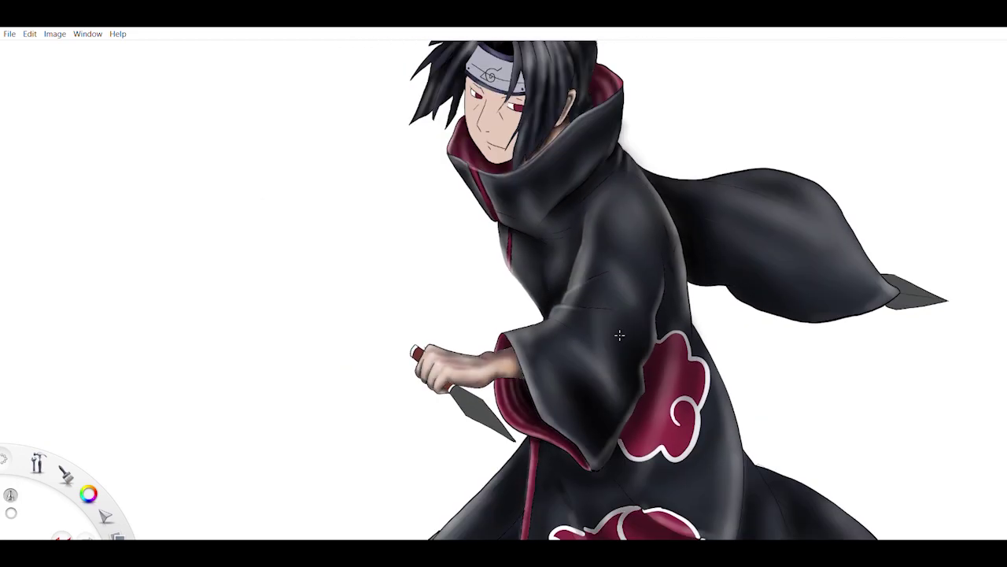
{"action": "scroll", "coordinate": [619, 335], "scroll_direction": "up", "scroll_amount": 5}
{"action": "scroll", "coordinate": [530, 383], "scroll_direction": "down", "scroll_amount": 1}
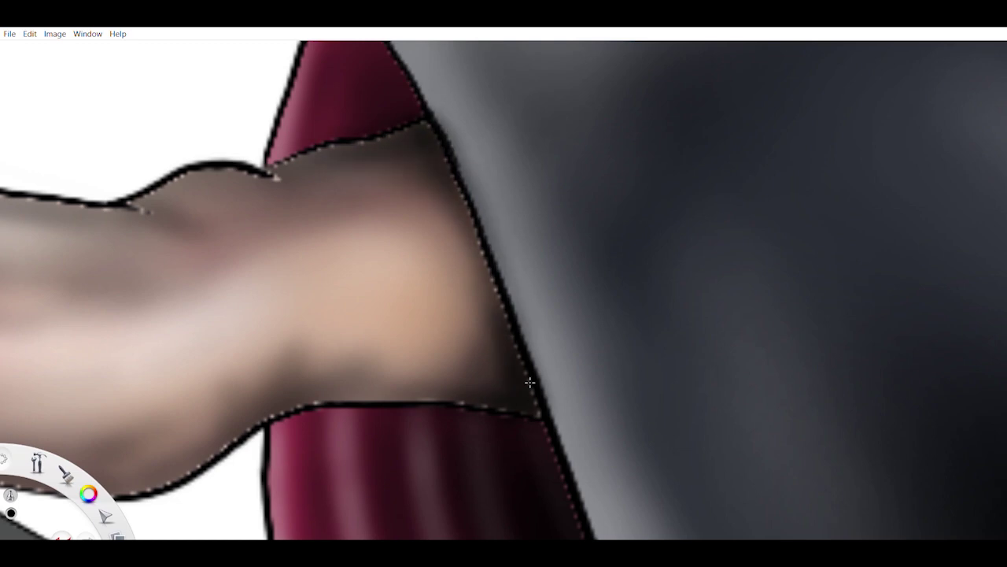
Select the knife's red grip and white end cap, and model them with soft black shadows and white highlights.
{"action": "scroll", "coordinate": [620, 389], "scroll_direction": "down", "scroll_amount": 4}
{"action": "scroll", "coordinate": [620, 388], "scroll_direction": "up", "scroll_amount": 6}
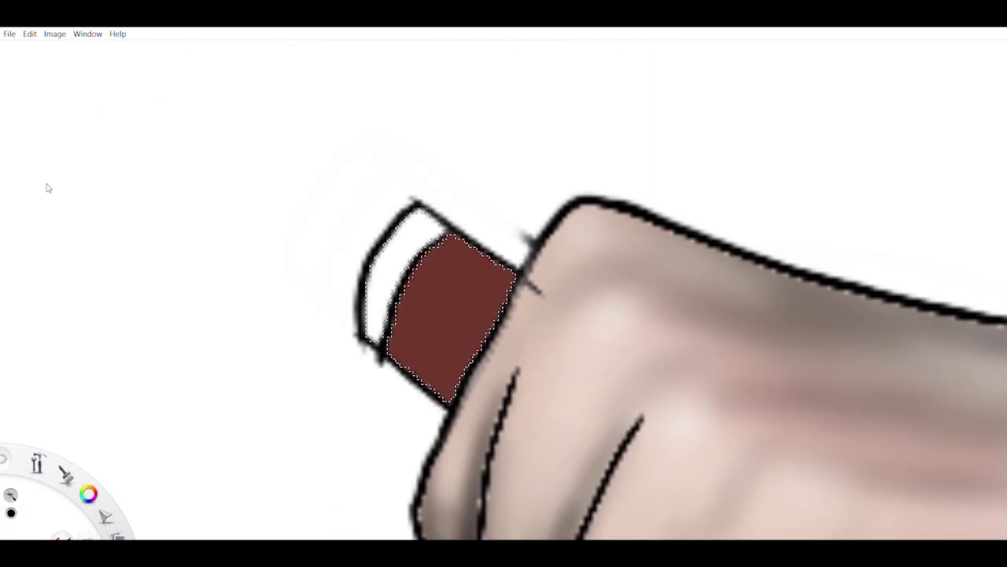
{"action": "mouse_move", "coordinate": [373, 324]}
{"action": "left_mouse_down"}
{"action": "mouse_move", "coordinate": [418, 314]}
{"action": "mouse_move", "coordinate": [441, 292]}
{"action": "mouse_move", "coordinate": [464, 331]}
{"action": "mouse_move", "coordinate": [448, 321]}
{"action": "mouse_move", "coordinate": [509, 331]}
{"action": "mouse_move", "coordinate": [607, 378]}
{"action": "mouse_move", "coordinate": [379, 249]}
{"action": "mouse_move", "coordinate": [630, 339]}
{"action": "mouse_move", "coordinate": [441, 307]}
{"action": "mouse_move", "coordinate": [669, 331]}
{"action": "mouse_move", "coordinate": [440, 222]}
{"action": "mouse_move", "coordinate": [382, 292]}
{"action": "mouse_move", "coordinate": [150, 214]}
{"action": "left_mouse_up"}
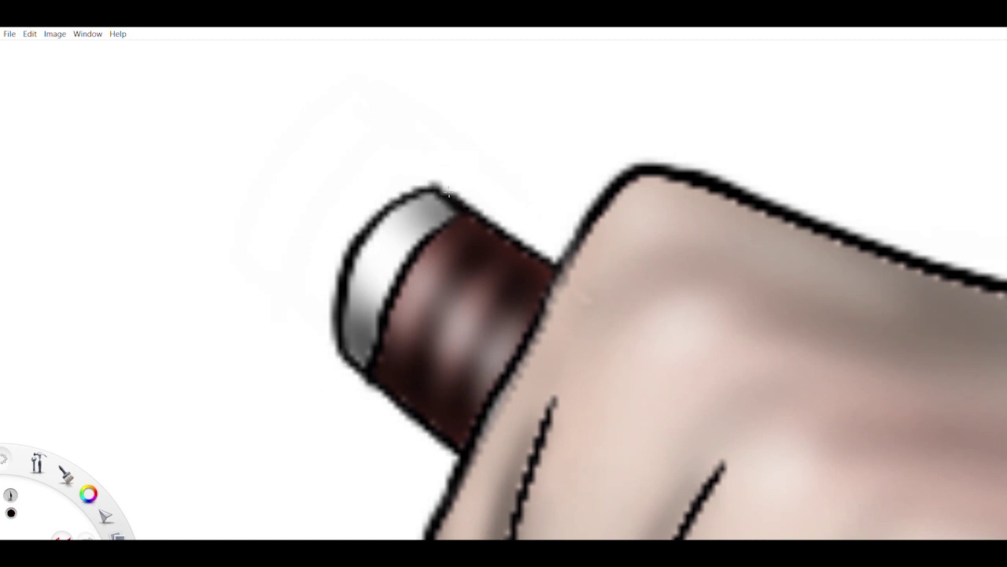
{"action": "mouse_move", "coordinate": [431, 320]}
{"action": "left_mouse_down"}
{"action": "mouse_move", "coordinate": [543, 353]}
{"action": "mouse_move", "coordinate": [553, 431]}
{"action": "mouse_move", "coordinate": [569, 307]}
{"action": "mouse_move", "coordinate": [501, 324]}
{"action": "mouse_move", "coordinate": [492, 316]}
{"action": "mouse_move", "coordinate": [489, 371]}
{"action": "left_mouse_up"}
Align the straight ruler with the front blade's edges and thin its thick outline along them.
{"action": "scroll", "coordinate": [755, 360], "scroll_direction": "down", "scroll_amount": 5}
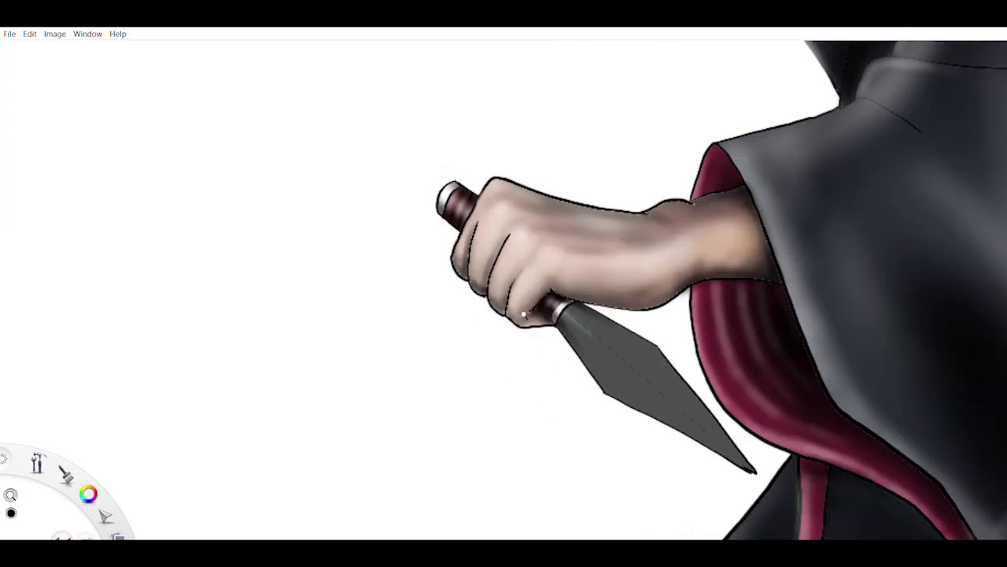
{"action": "scroll", "coordinate": [318, 282], "scroll_direction": "up", "scroll_amount": 6}
{"action": "scroll", "coordinate": [512, 342], "scroll_direction": "down", "scroll_amount": 5}
{"action": "scroll", "coordinate": [630, 376], "scroll_direction": "up", "scroll_amount": 6}
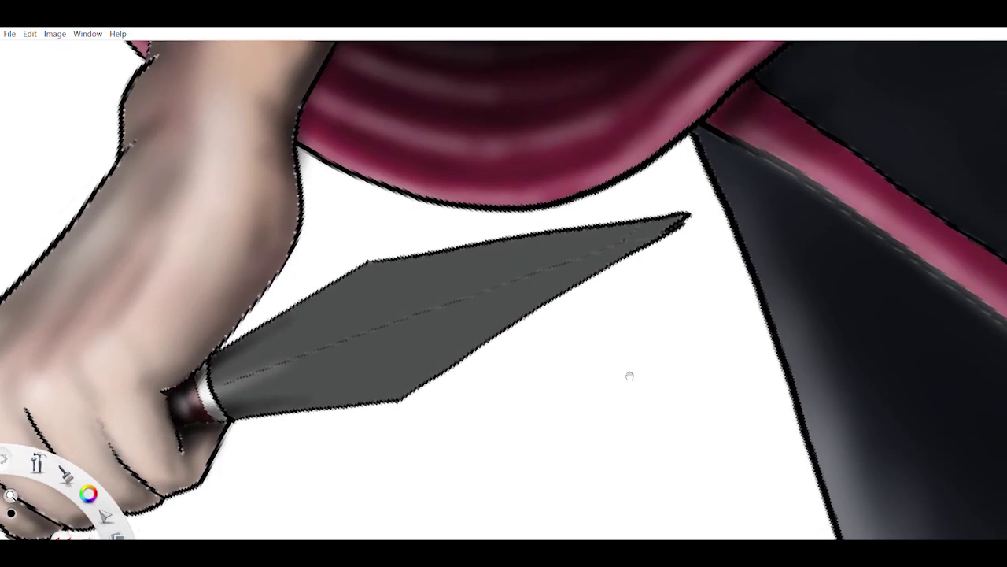
{"action": "key", "text": "r"}
{"action": "left_click_drag", "start_coordinate": [437, 400], "coordinate": [371, 292]}
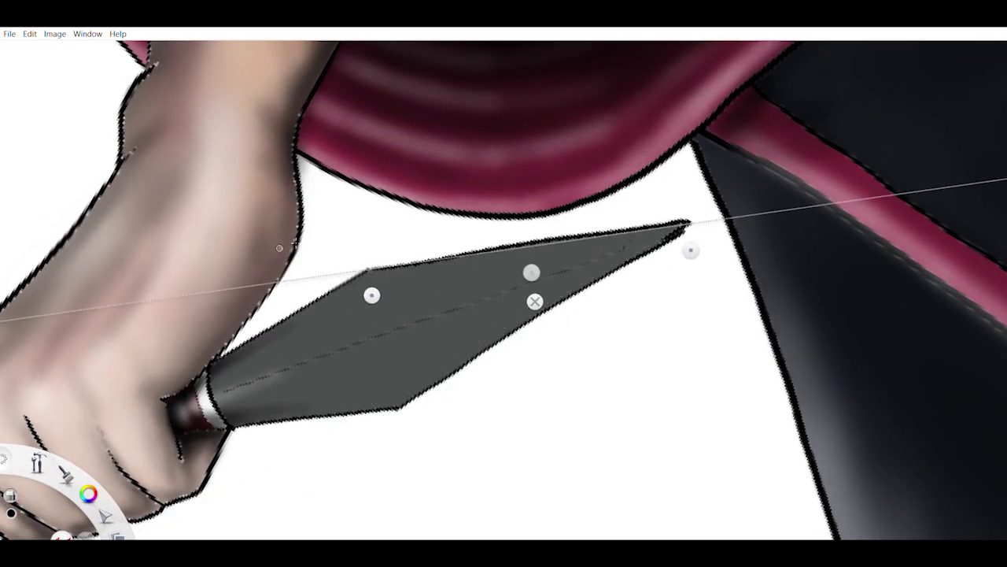
{"action": "left_click_drag", "start_coordinate": [693, 255], "coordinate": [490, 293]}
{"action": "key", "text": "r"}
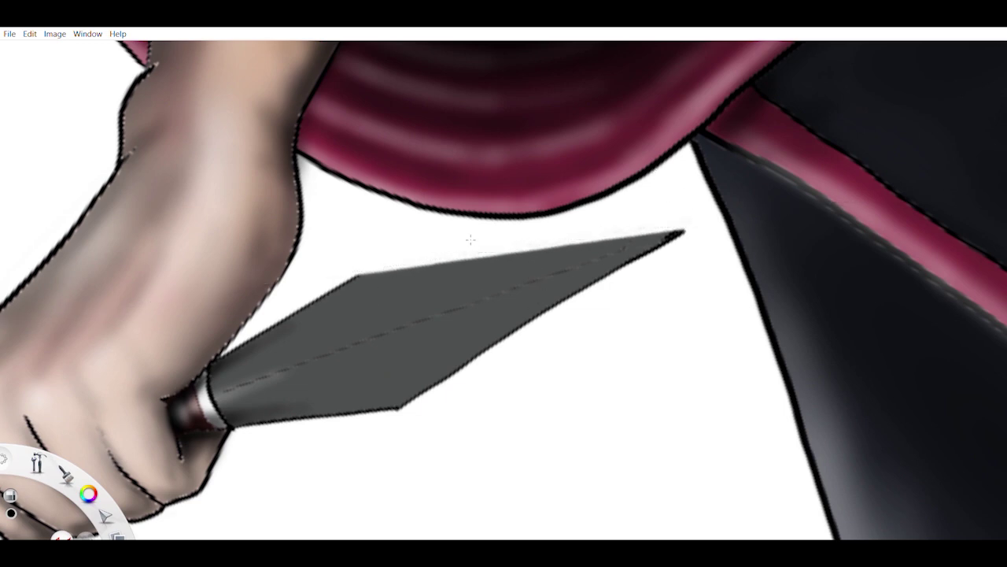
Select the front blade and the blade behind the cloak, and model both with soft black shadows and pale edge highlights.
{"action": "left_click", "coordinate": [420, 322]}
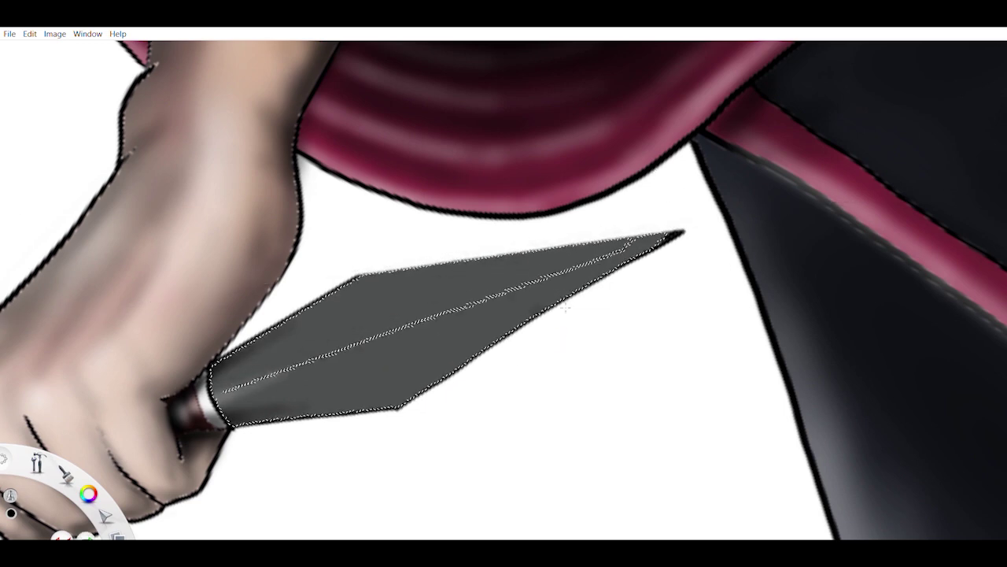
{"action": "mouse_move", "coordinate": [565, 307]}
{"action": "left_mouse_down"}
{"action": "mouse_move", "coordinate": [551, 267]}
{"action": "mouse_move", "coordinate": [383, 367]}
{"action": "mouse_move", "coordinate": [567, 283]}
{"action": "mouse_move", "coordinate": [455, 388]}
{"action": "left_mouse_up"}
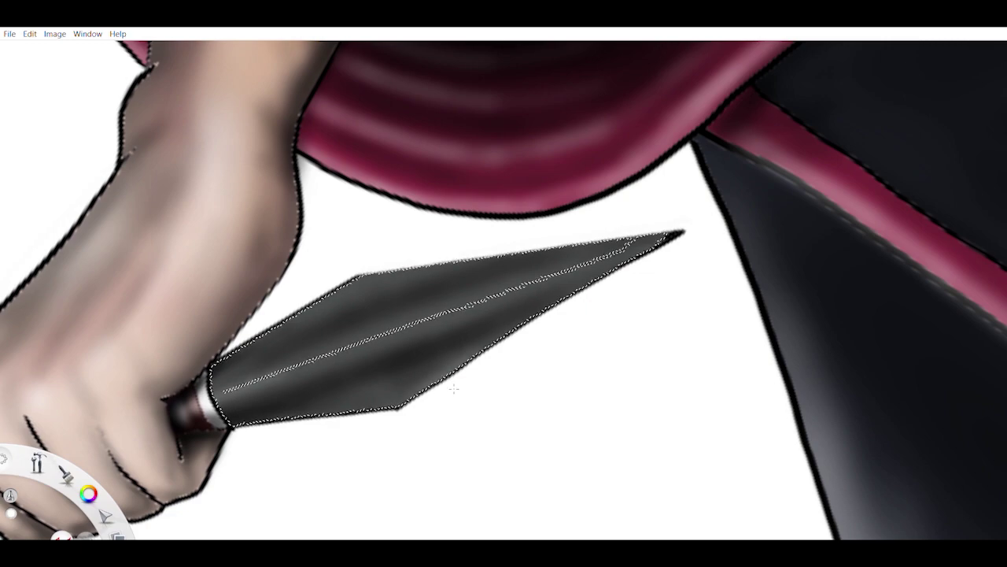
{"action": "scroll", "coordinate": [620, 340], "scroll_direction": "down", "scroll_amount": 5}
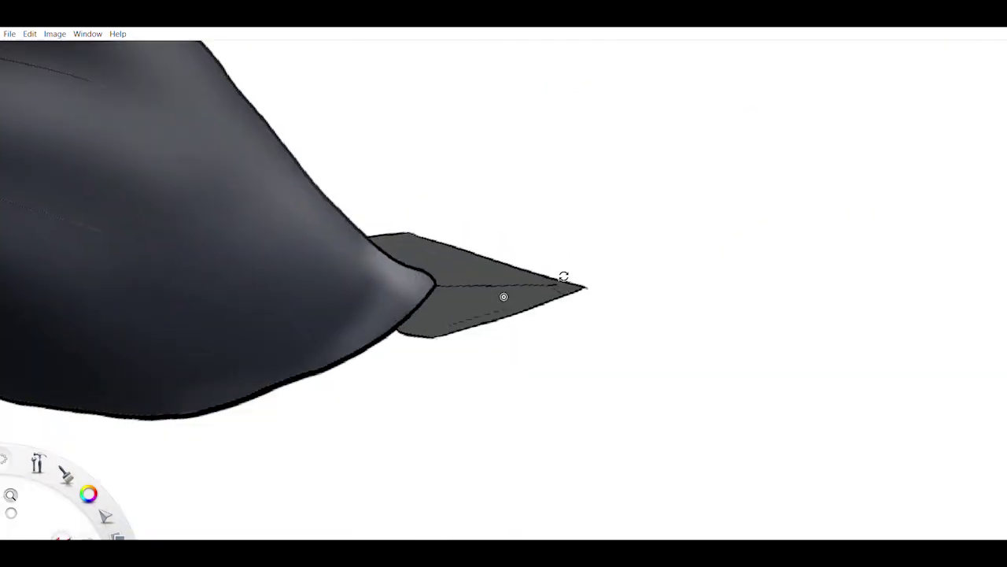
{"action": "left_click_drag", "start_coordinate": [562, 276], "coordinate": [462, 267]}
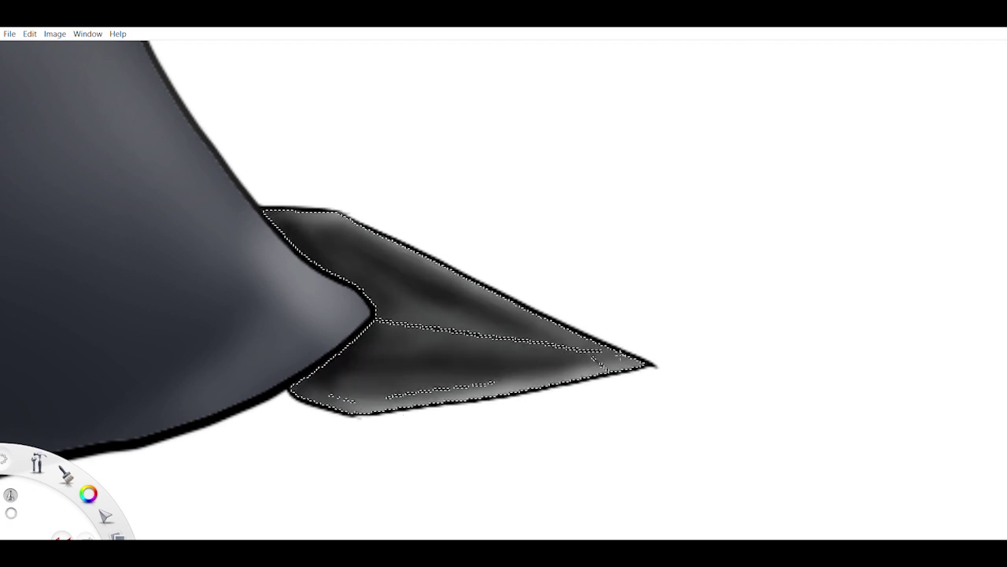
Select the face and model it with soft shadows under the headband, beside the nose and along the hair, plus white highlights.
{"action": "scroll", "coordinate": [688, 370], "scroll_direction": "down", "scroll_amount": 6}
{"action": "scroll", "coordinate": [517, 248], "scroll_direction": "up", "scroll_amount": 6}
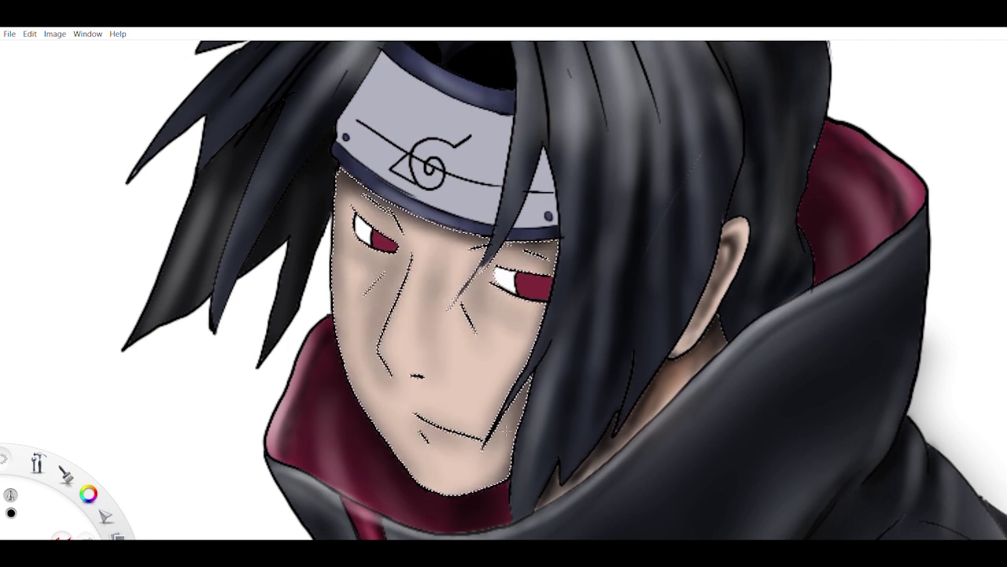
{"action": "left_click_drag", "start_coordinate": [525, 329], "coordinate": [725, 222]}
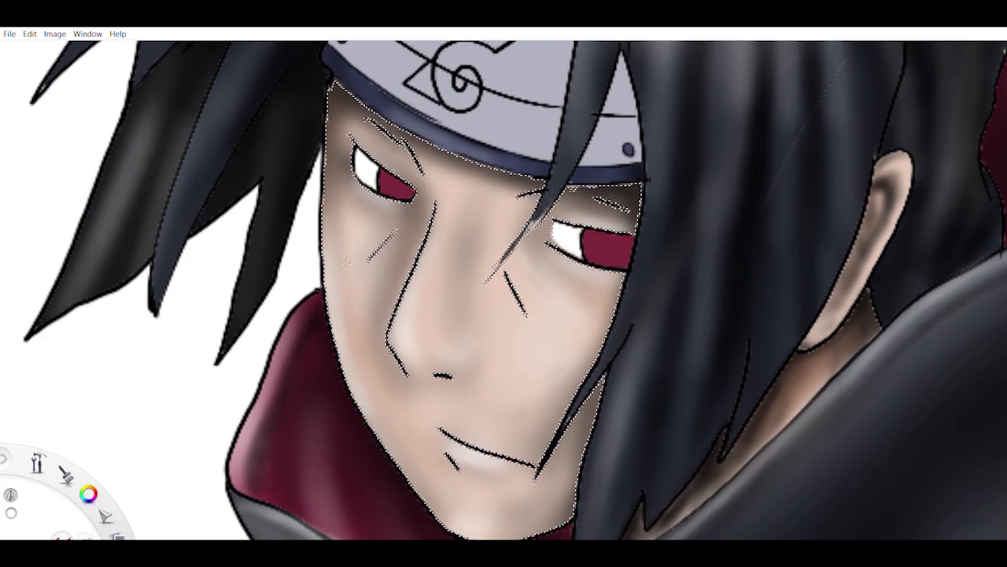
Add white highlights around the eyelids and darken the eye sockets with soft shadows.
{"action": "scroll", "coordinate": [903, 158], "scroll_direction": "down", "scroll_amount": 2}
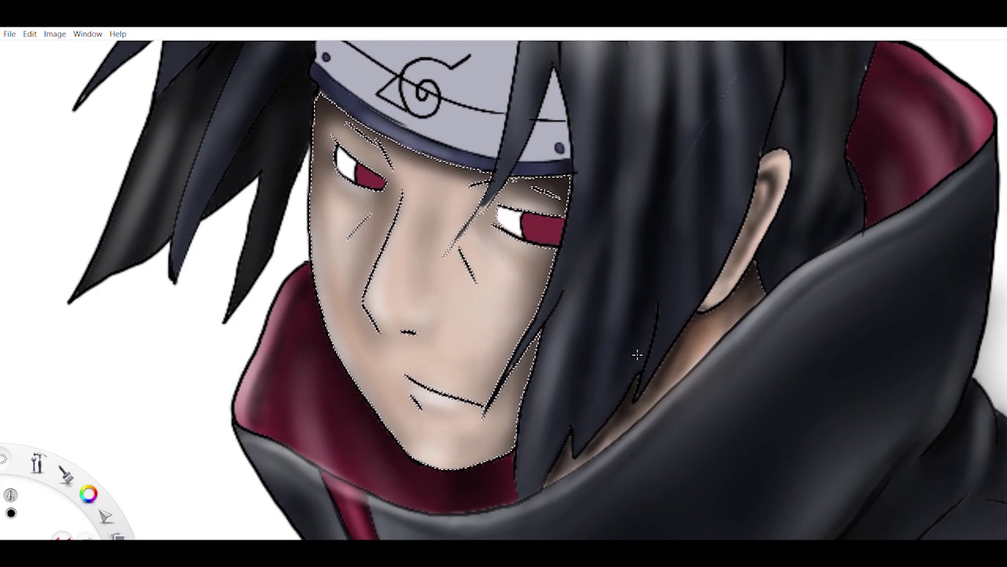
{"action": "scroll", "coordinate": [927, 218], "scroll_direction": "up", "scroll_amount": 4}
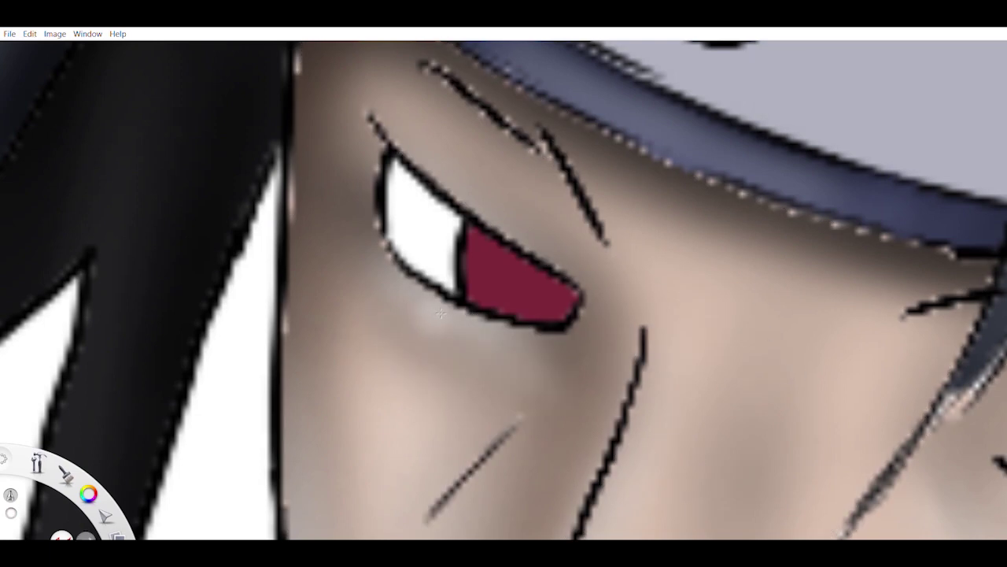
{"action": "mouse_move", "coordinate": [728, 337]}
{"action": "left_mouse_down"}
{"action": "mouse_move", "coordinate": [533, 338]}
{"action": "mouse_move", "coordinate": [569, 383]}
{"action": "mouse_move", "coordinate": [911, 203]}
{"action": "mouse_move", "coordinate": [348, 288]}
{"action": "mouse_move", "coordinate": [488, 377]}
{"action": "left_mouse_up"}
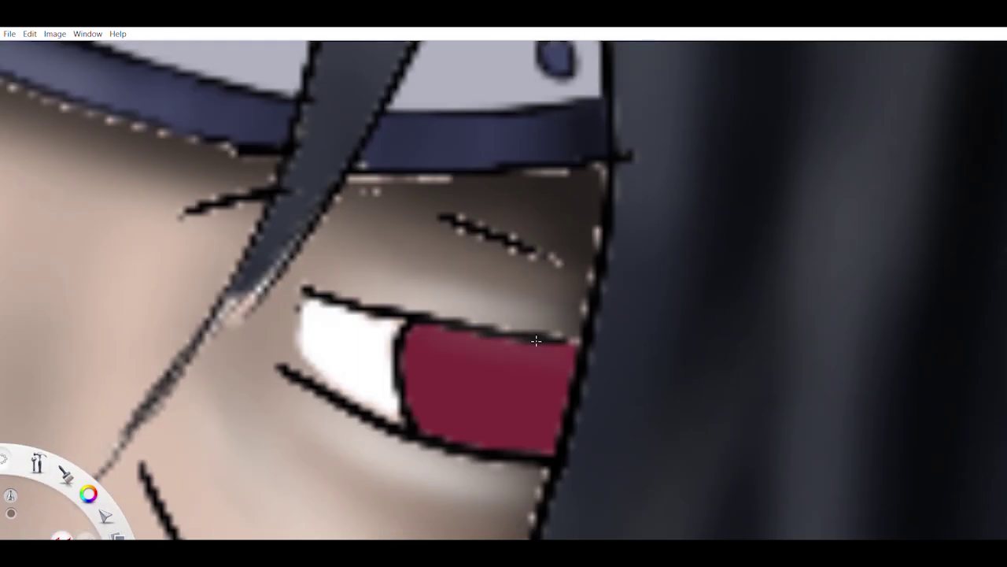
{"action": "scroll", "coordinate": [514, 399], "scroll_direction": "down", "scroll_amount": 5}
{"action": "scroll", "coordinate": [514, 399], "scroll_direction": "up", "scroll_amount": 5}
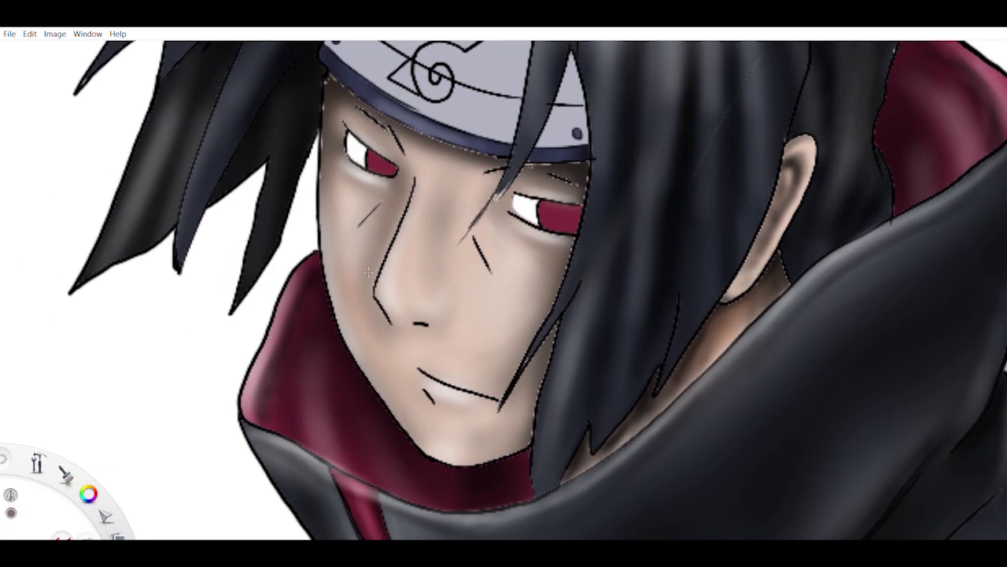
Paint over the crease lines beneath both eyes with sampled skin tones, and redraw the hair strand between the eyes in black.
{"action": "mouse_move", "coordinate": [466, 213]}
{"action": "left_mouse_down"}
{"action": "mouse_move", "coordinate": [450, 203]}
{"action": "mouse_move", "coordinate": [481, 260]}
{"action": "left_mouse_up"}
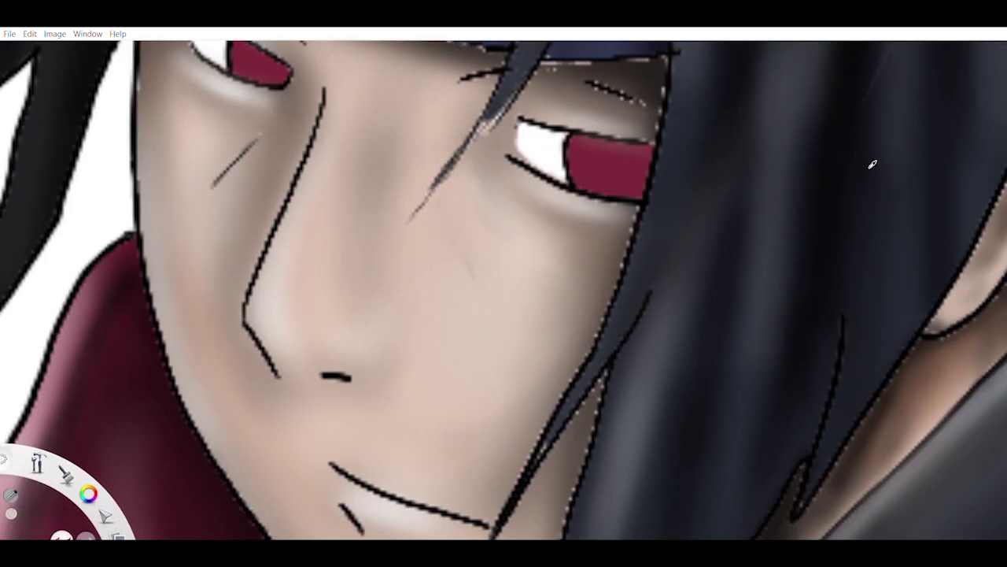
{"action": "left_click_drag", "start_coordinate": [331, 277], "coordinate": [176, 155]}
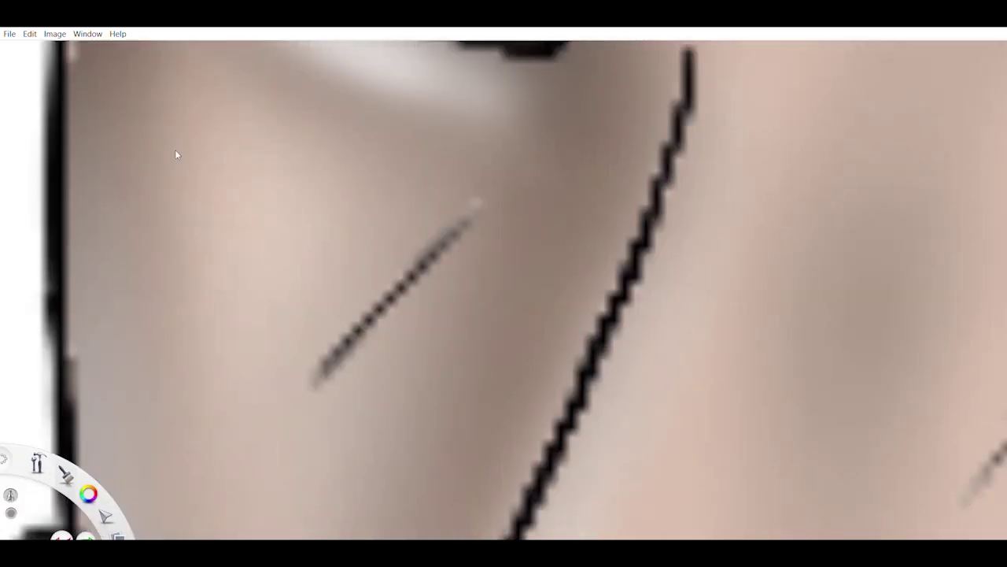
{"action": "mouse_move", "coordinate": [873, 157]}
{"action": "left_mouse_down"}
{"action": "mouse_move", "coordinate": [551, 349]}
{"action": "mouse_move", "coordinate": [392, 236]}
{"action": "mouse_move", "coordinate": [41, 291]}
{"action": "left_mouse_up"}
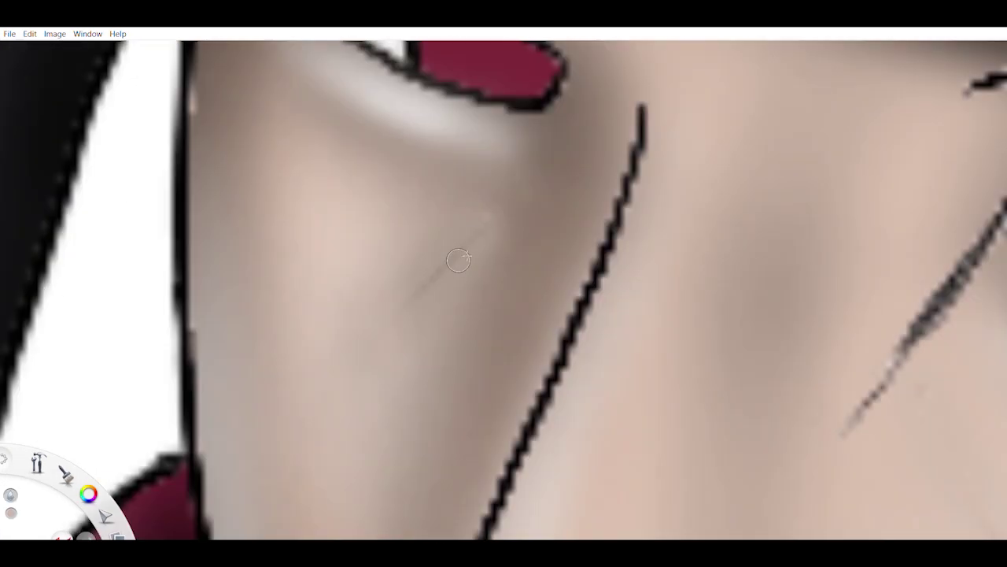
{"action": "left_click_drag", "start_coordinate": [493, 214], "coordinate": [747, 193]}
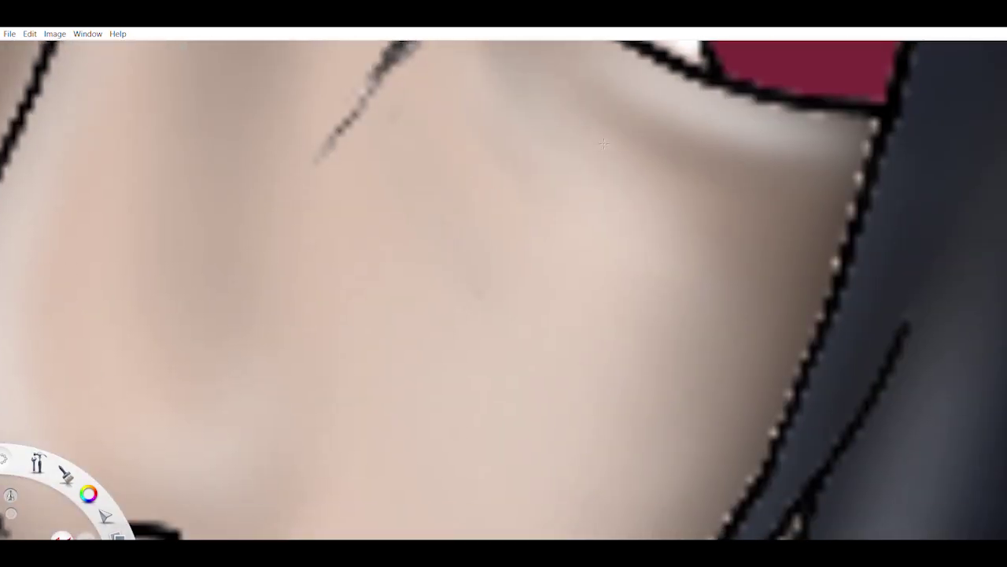
{"action": "left_click_drag", "start_coordinate": [604, 143], "coordinate": [966, 154]}
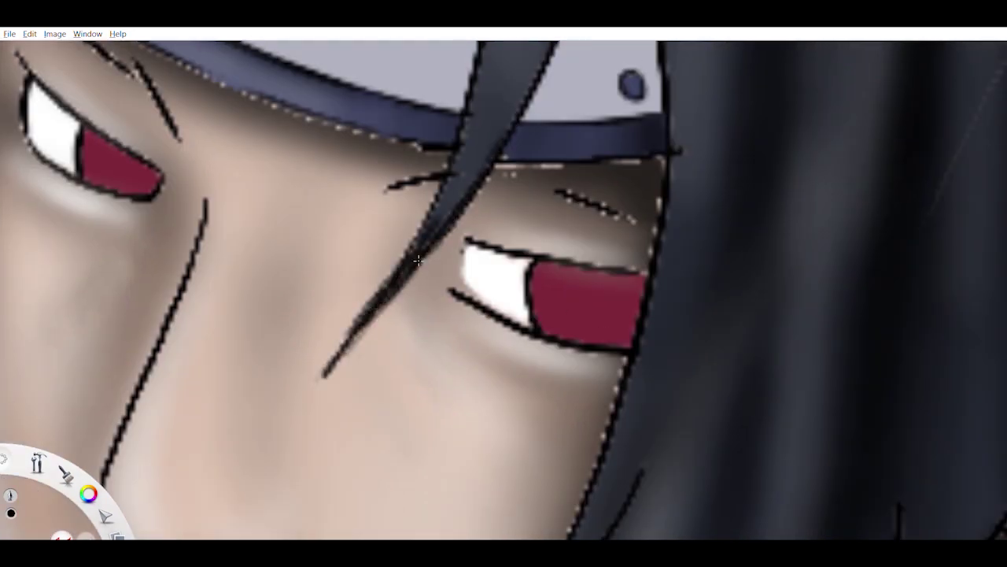
{"action": "left_click_drag", "start_coordinate": [530, 344], "coordinate": [769, 373]}
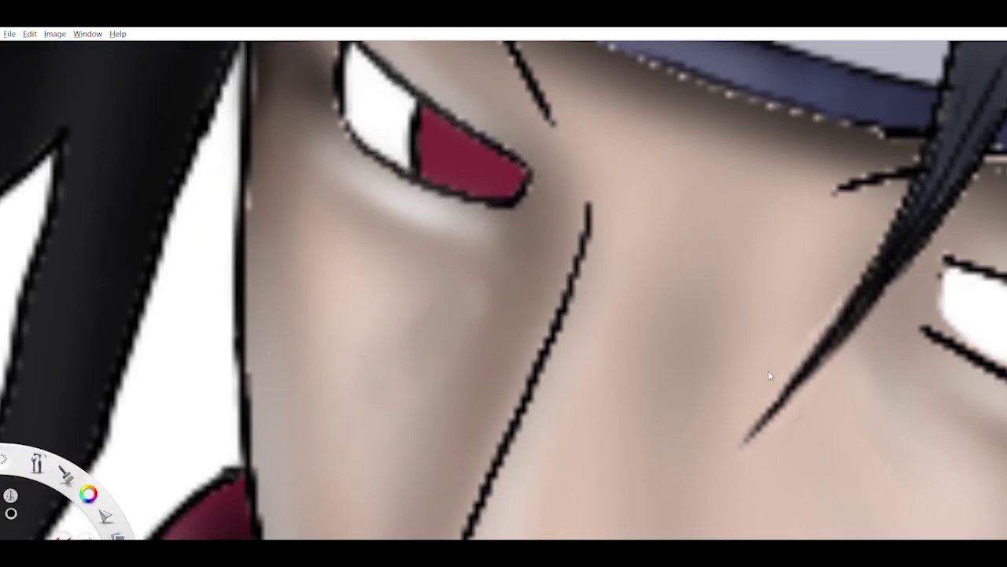
Blend the cheek beneath the eye, shade below the nose, and add white highlights along the lips.
{"action": "left_click_drag", "start_coordinate": [513, 332], "coordinate": [453, 318]}
{"action": "left_click_drag", "start_coordinate": [478, 284], "coordinate": [832, 242]}
{"action": "left_click_drag", "start_coordinate": [436, 315], "coordinate": [496, 405]}
{"action": "left_click_drag", "start_coordinate": [485, 352], "coordinate": [98, 155]}
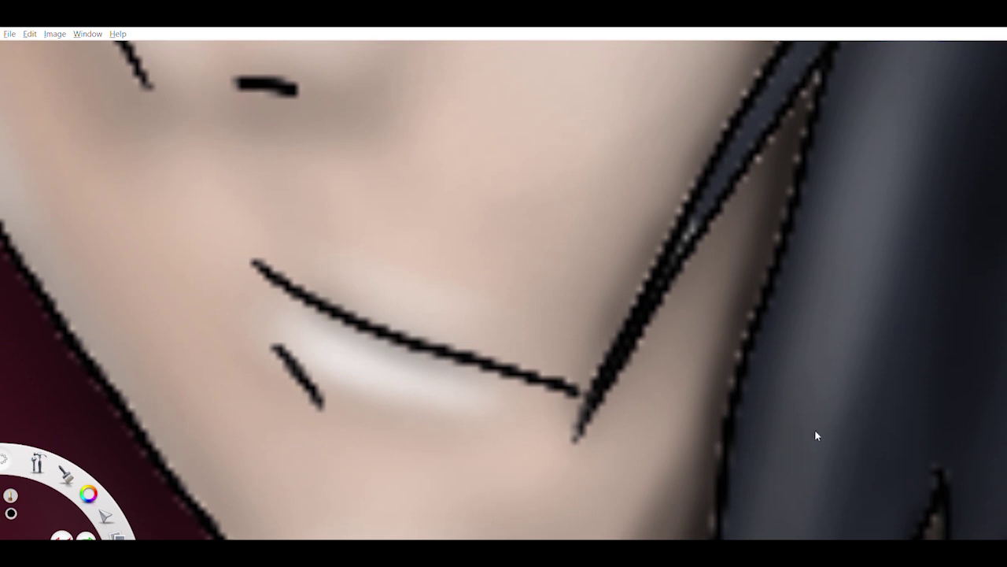
Undo the stray scribble on the cheek, taper the mouth line's corner, and cover the crease below it with skin tone.
{"action": "left_click_drag", "start_coordinate": [557, 225], "coordinate": [550, 291]}
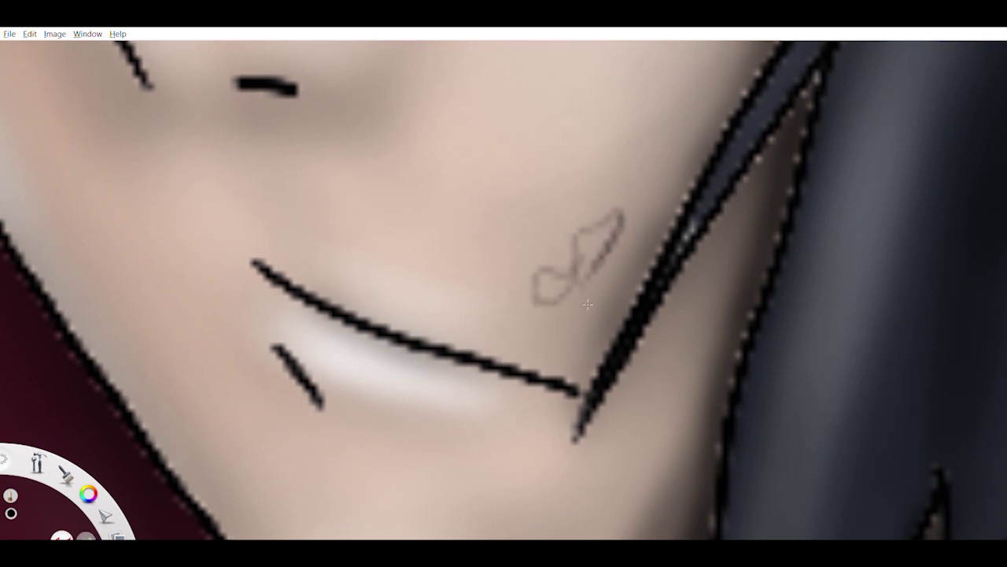
{"action": "key", "text": "ctrl+z"}
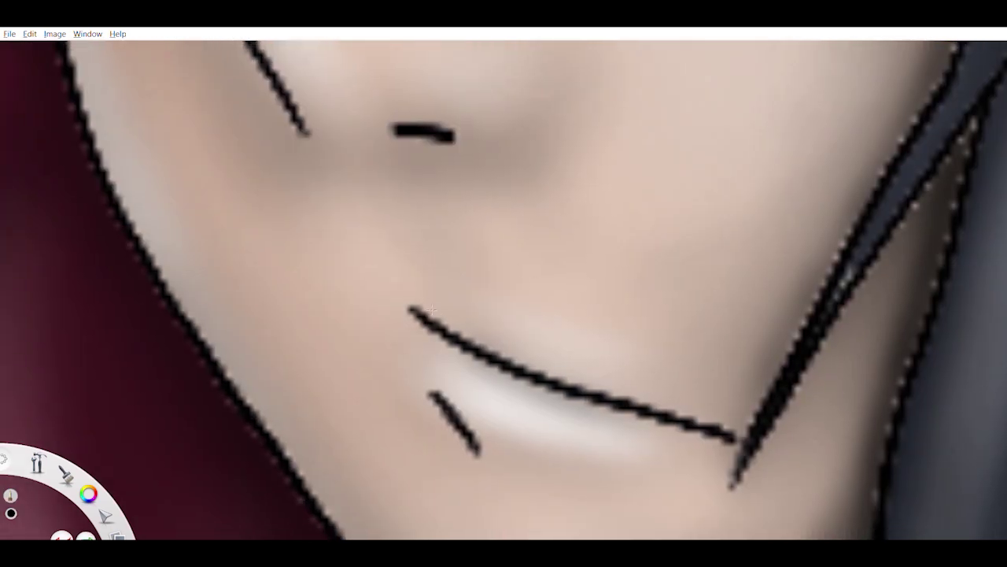
{"action": "scroll", "coordinate": [637, 395], "scroll_direction": "up", "scroll_amount": 2}
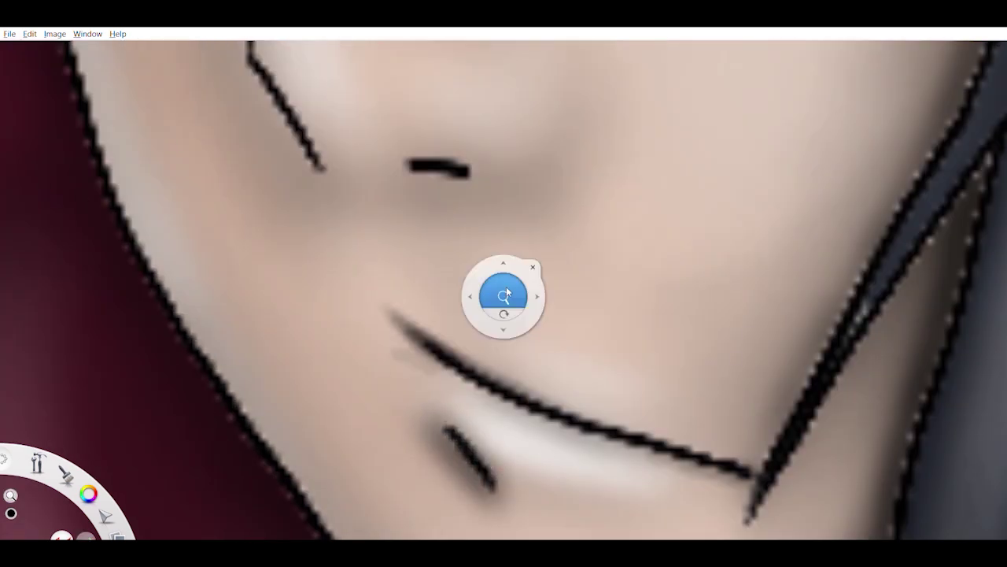
{"action": "scroll", "coordinate": [506, 287], "scroll_direction": "down", "scroll_amount": 5}
{"action": "scroll", "coordinate": [480, 306], "scroll_direction": "up", "scroll_amount": 5}
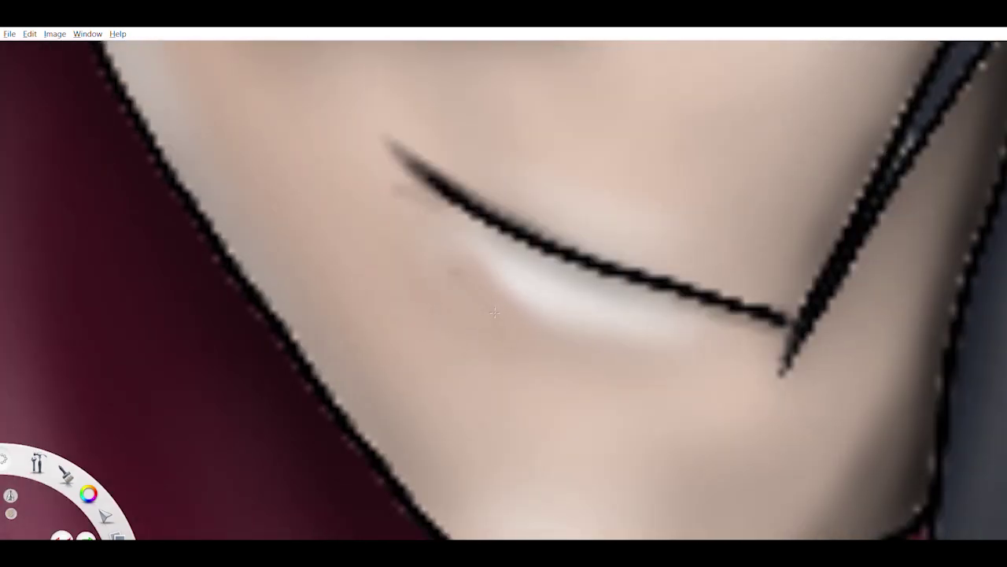
Paint a soft brown shadow beneath the lower lip and brighten the upper lip with a white highlight.
{"action": "scroll", "coordinate": [495, 313], "scroll_direction": "up", "scroll_amount": 2}
{"action": "left_click_drag", "start_coordinate": [475, 311], "coordinate": [543, 347]}
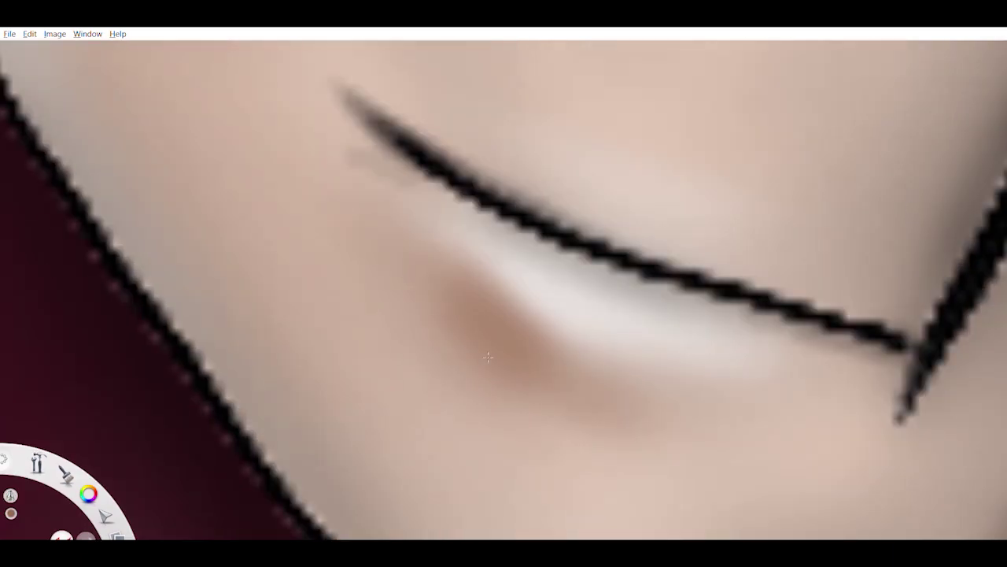
{"action": "left_click_drag", "start_coordinate": [440, 283], "coordinate": [598, 362]}
{"action": "scroll", "coordinate": [534, 330], "scroll_direction": "down", "scroll_amount": 5}
{"action": "scroll", "coordinate": [533, 331], "scroll_direction": "up", "scroll_amount": 5}
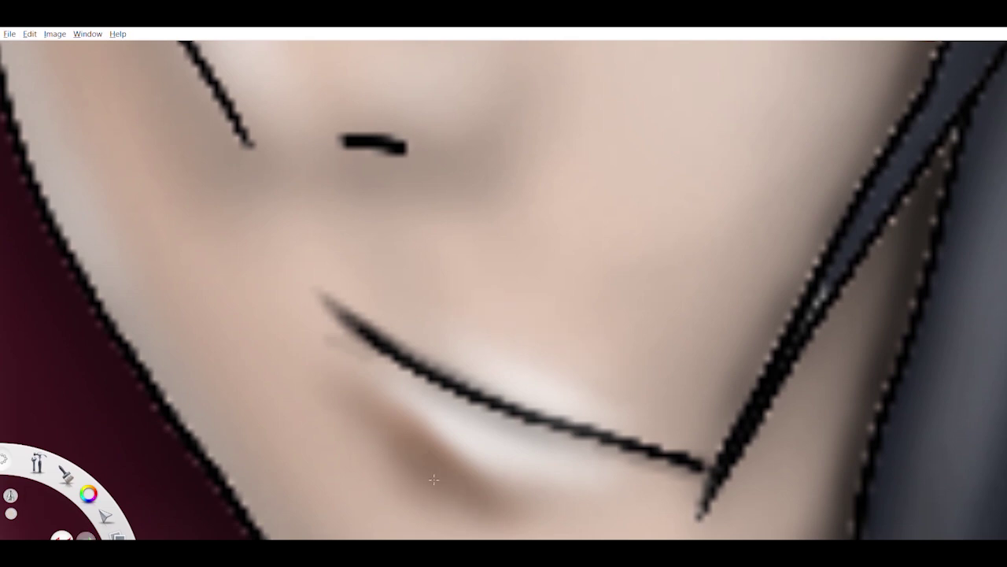
{"action": "left_click_drag", "start_coordinate": [433, 479], "coordinate": [536, 436]}
Redraw both eyebrows with short, fine black hair strokes over the thin brow outlines.
{"action": "scroll", "coordinate": [564, 423], "scroll_direction": "down", "scroll_amount": 5}
{"action": "scroll", "coordinate": [929, 274], "scroll_direction": "up", "scroll_amount": 4}
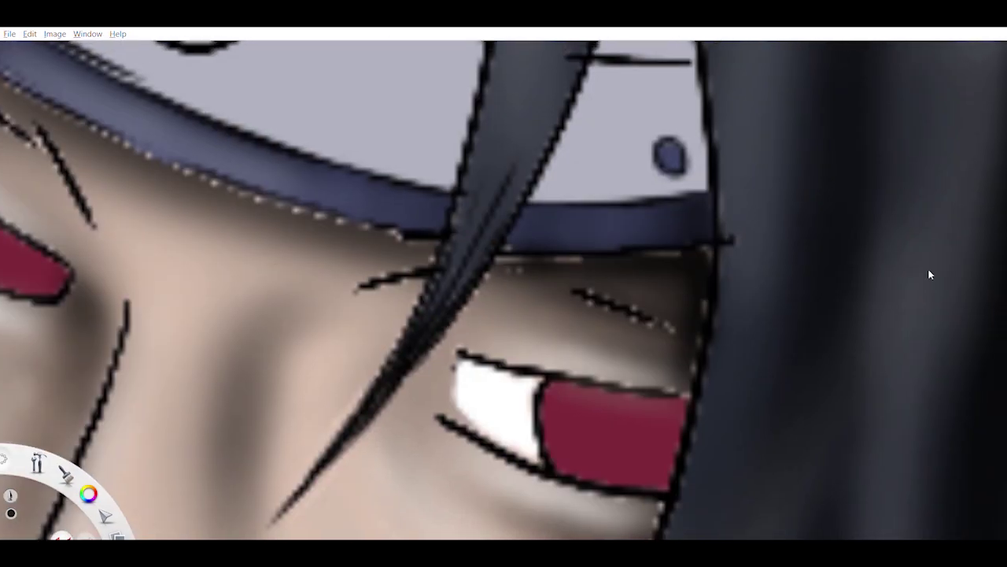
{"action": "left_click_drag", "start_coordinate": [549, 269], "coordinate": [654, 299]}
{"action": "scroll", "coordinate": [549, 269], "scroll_direction": "down", "scroll_amount": 3}
{"action": "scroll", "coordinate": [417, 347], "scroll_direction": "up", "scroll_amount": 3}
{"action": "left_click_drag", "start_coordinate": [441, 330], "coordinate": [268, 236]}
{"action": "scroll", "coordinate": [427, 428], "scroll_direction": "down", "scroll_amount": 5}
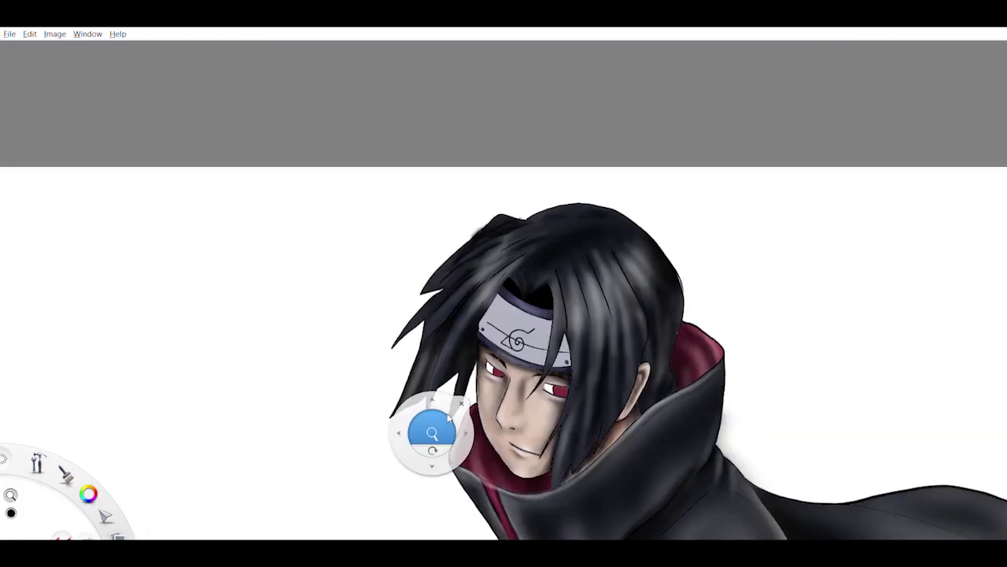
{"action": "scroll", "coordinate": [85, 291], "scroll_direction": "up", "scroll_amount": 5}
{"action": "mouse_move", "coordinate": [338, 358]}
{"action": "left_mouse_down"}
{"action": "mouse_move", "coordinate": [383, 349]}
{"action": "mouse_move", "coordinate": [441, 314]}
{"action": "left_mouse_up"}
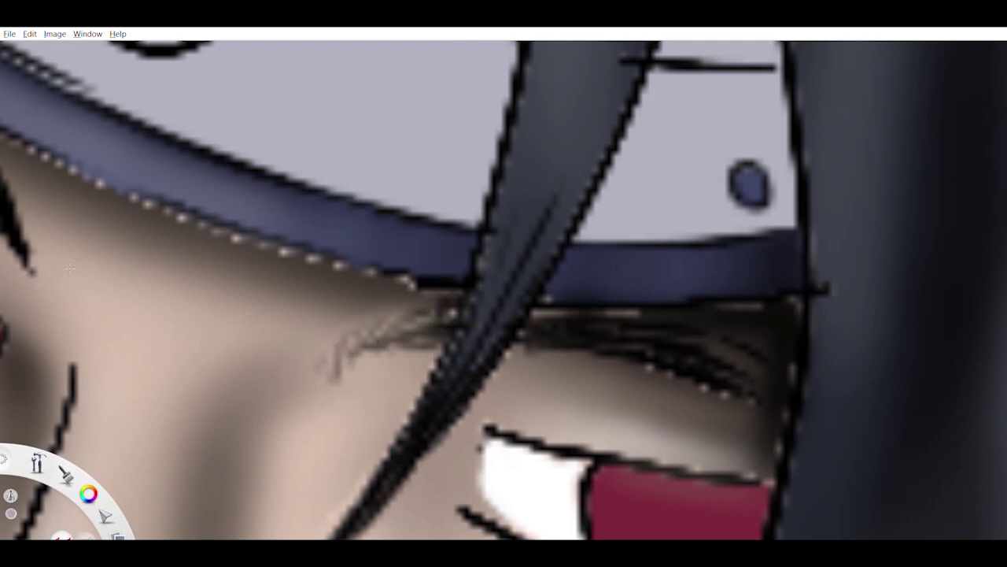
{"action": "mouse_move", "coordinate": [638, 343]}
{"action": "left_mouse_down"}
{"action": "mouse_move", "coordinate": [607, 338]}
{"action": "mouse_move", "coordinate": [922, 333]}
{"action": "mouse_move", "coordinate": [678, 230]}
{"action": "left_mouse_up"}
{"action": "left_click_drag", "start_coordinate": [231, 237], "coordinate": [455, 392]}
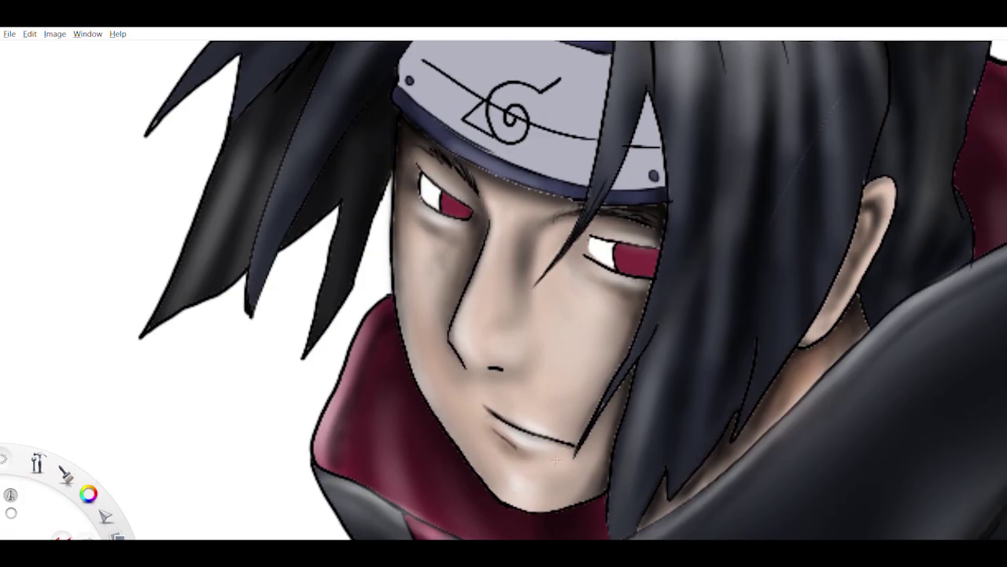
Brighten the chin and cheeks with soft airbrushed white and pale skin-tone highlights.
{"action": "left_click_drag", "start_coordinate": [775, 281], "coordinate": [843, 179]}
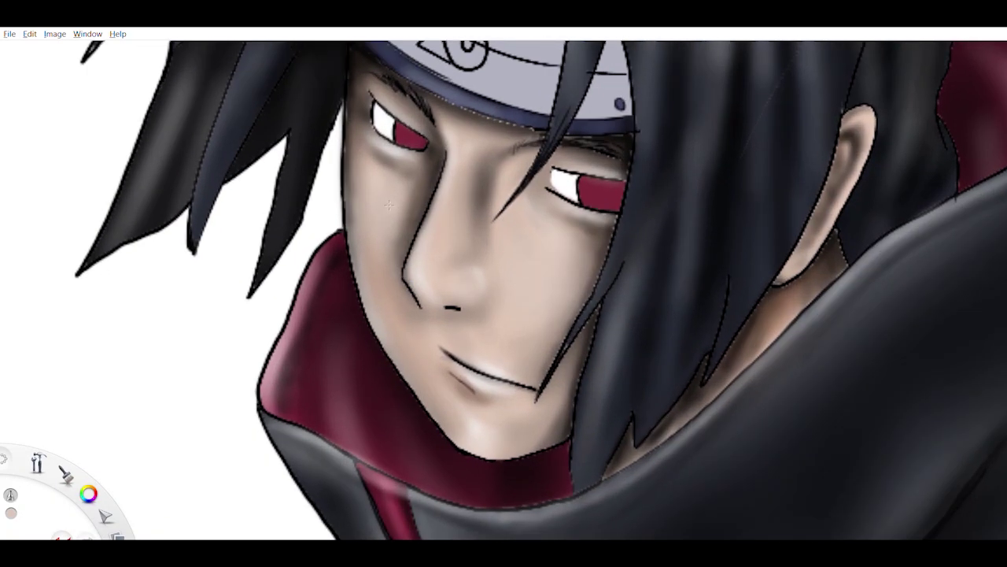
{"action": "left_click_drag", "start_coordinate": [513, 315], "coordinate": [875, 160]}
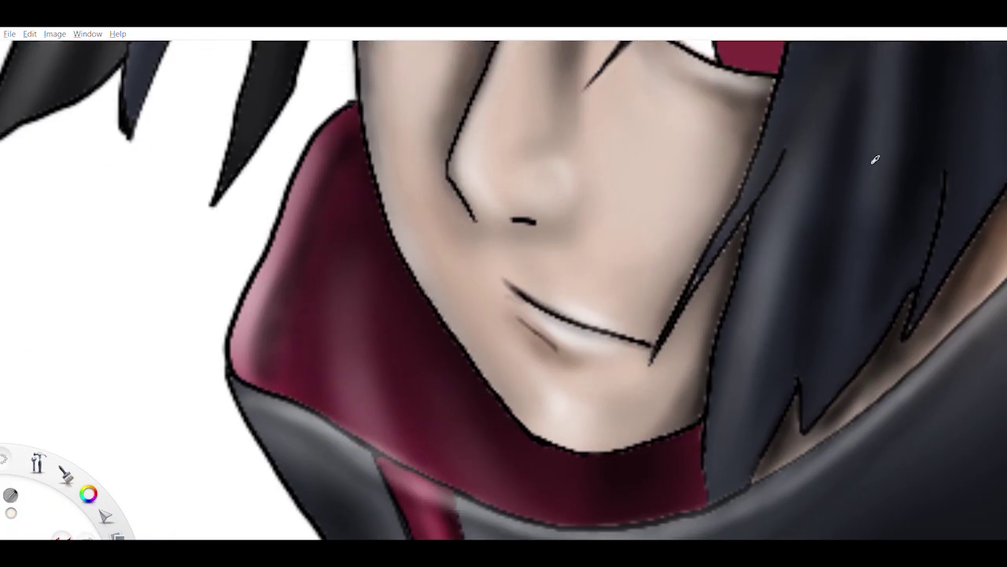
{"action": "scroll", "coordinate": [422, 249], "scroll_direction": "down", "scroll_amount": 3}
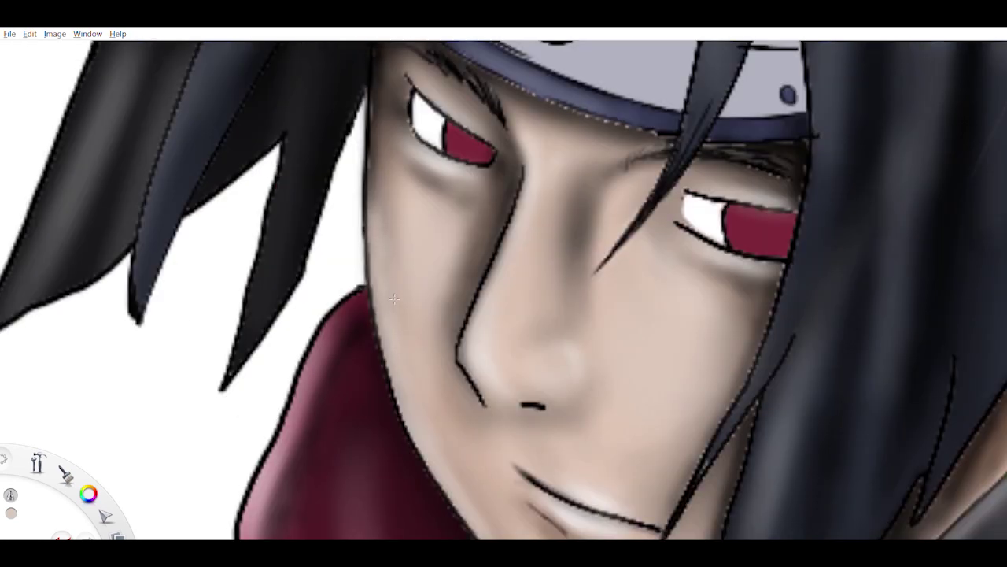
{"action": "left_click_drag", "start_coordinate": [504, 237], "coordinate": [429, 294]}
{"action": "scroll", "coordinate": [577, 256], "scroll_direction": "up", "scroll_amount": 4}
{"action": "scroll", "coordinate": [577, 256], "scroll_direction": "down", "scroll_amount": 2}
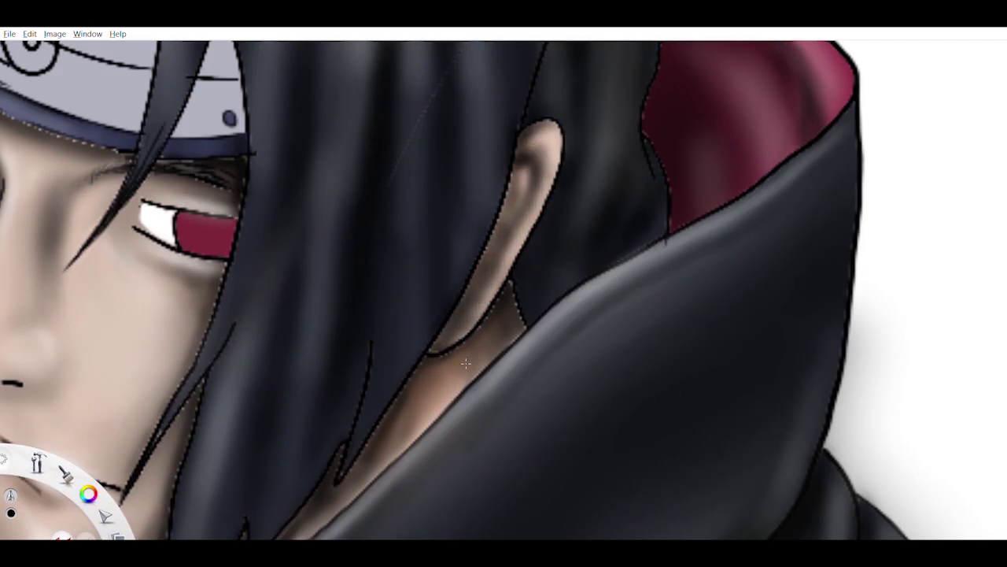
Deepen the shadows on the neck beneath the ear and around the brows with soft black.
{"action": "left_click_drag", "start_coordinate": [378, 315], "coordinate": [487, 374]}
{"action": "scroll", "coordinate": [486, 374], "scroll_direction": "up", "scroll_amount": 3}
{"action": "scroll", "coordinate": [486, 374], "scroll_direction": "down", "scroll_amount": 3}
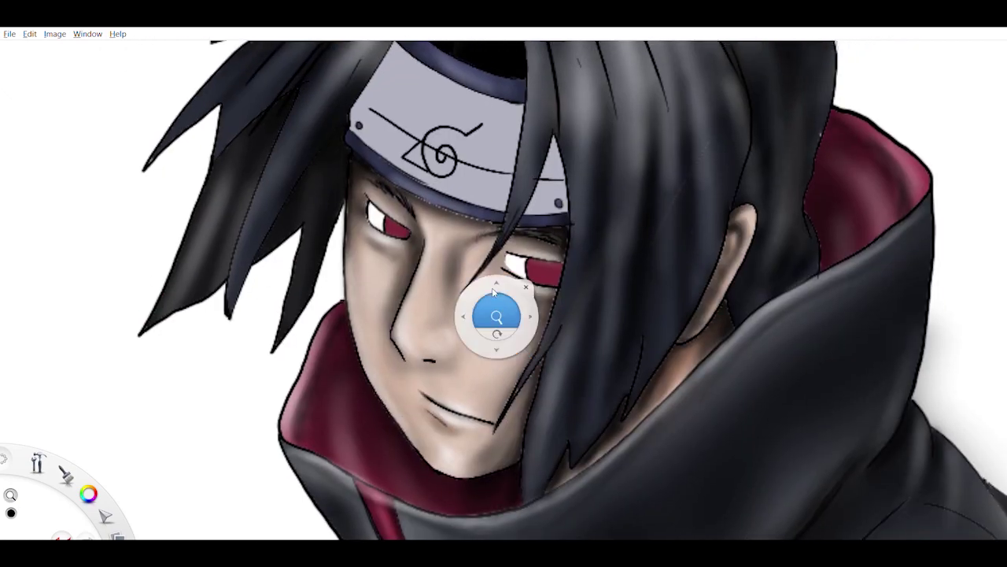
{"action": "scroll", "coordinate": [490, 315], "scroll_direction": "up", "scroll_amount": 4}
{"action": "scroll", "coordinate": [456, 272], "scroll_direction": "down", "scroll_amount": 3}
{"action": "scroll", "coordinate": [456, 273], "scroll_direction": "up", "scroll_amount": 3}
{"action": "scroll", "coordinate": [558, 128], "scroll_direction": "down", "scroll_amount": 1}
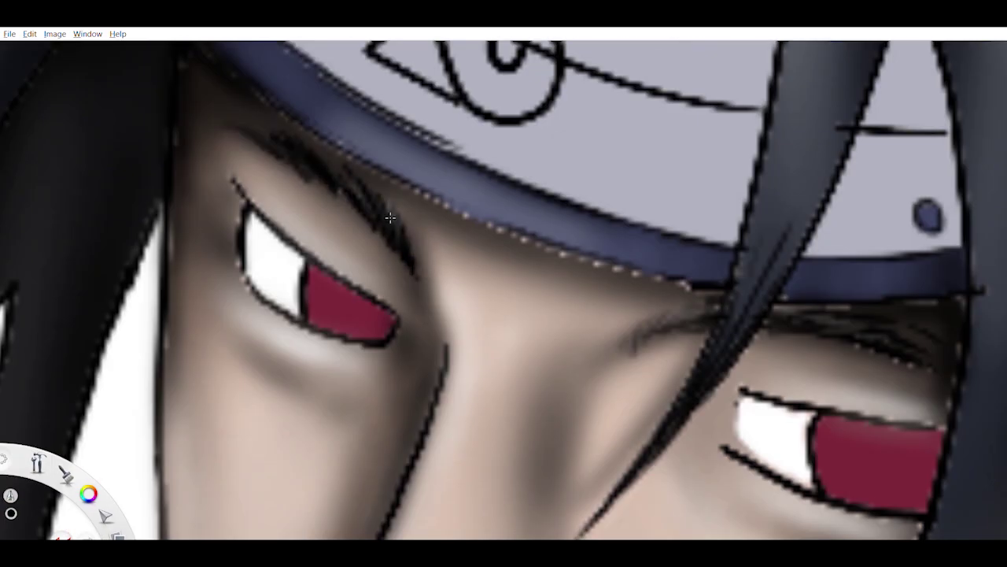
Thin and soften the black outline along the side of the face, from the hair down to the collar.
{"action": "left_click_drag", "start_coordinate": [558, 128], "coordinate": [524, 353]}
{"action": "scroll", "coordinate": [524, 353], "scroll_direction": "up", "scroll_amount": 3}
{"action": "left_click_drag", "start_coordinate": [304, 185], "coordinate": [326, 367]}
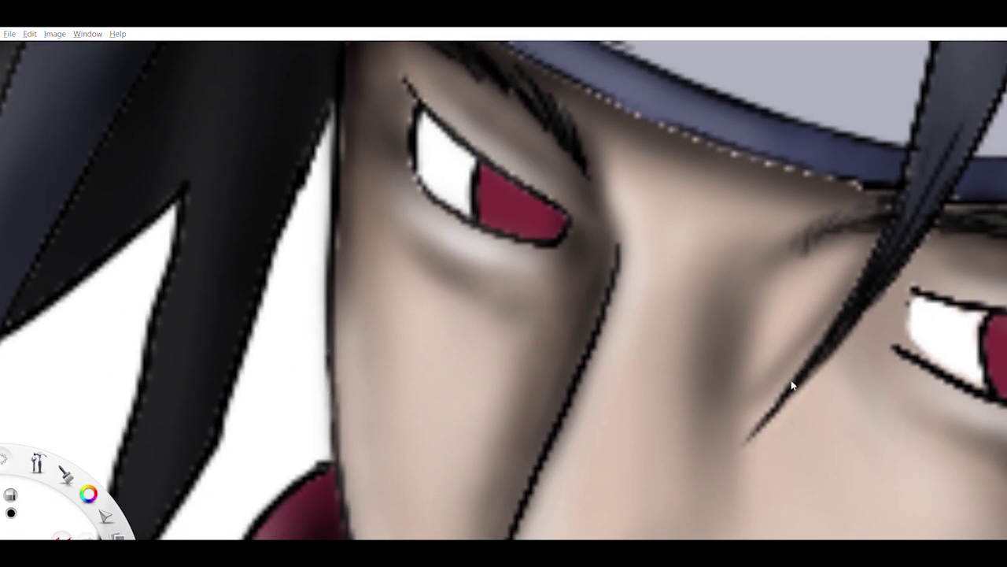
{"action": "left_click_drag", "start_coordinate": [331, 466], "coordinate": [341, 126]}
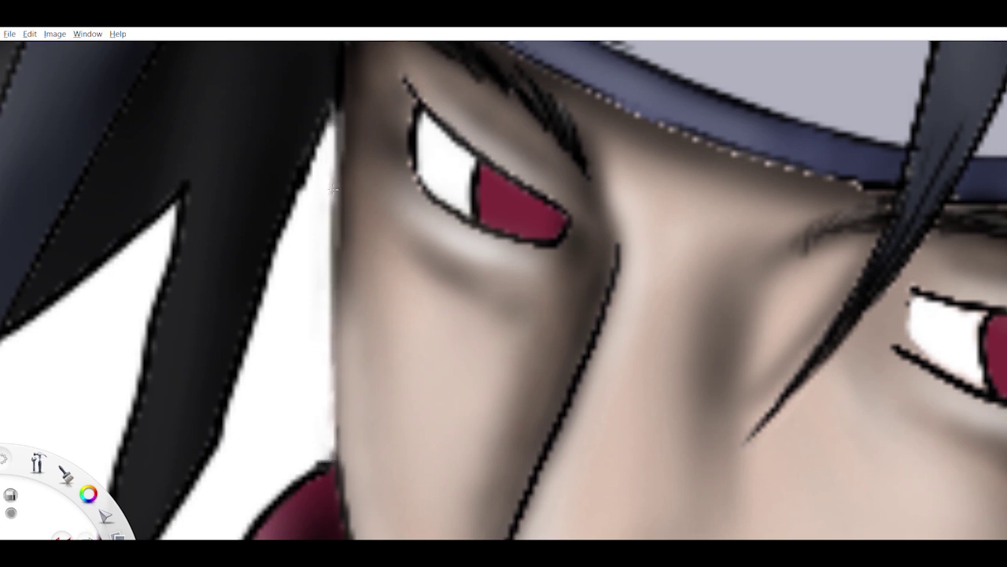
Draw fine, loose black strands at the pointed tips of the hair beside the face.
{"action": "scroll", "coordinate": [340, 424], "scroll_direction": "down", "scroll_amount": 5}
{"action": "scroll", "coordinate": [52, 257], "scroll_direction": "up", "scroll_amount": 3}
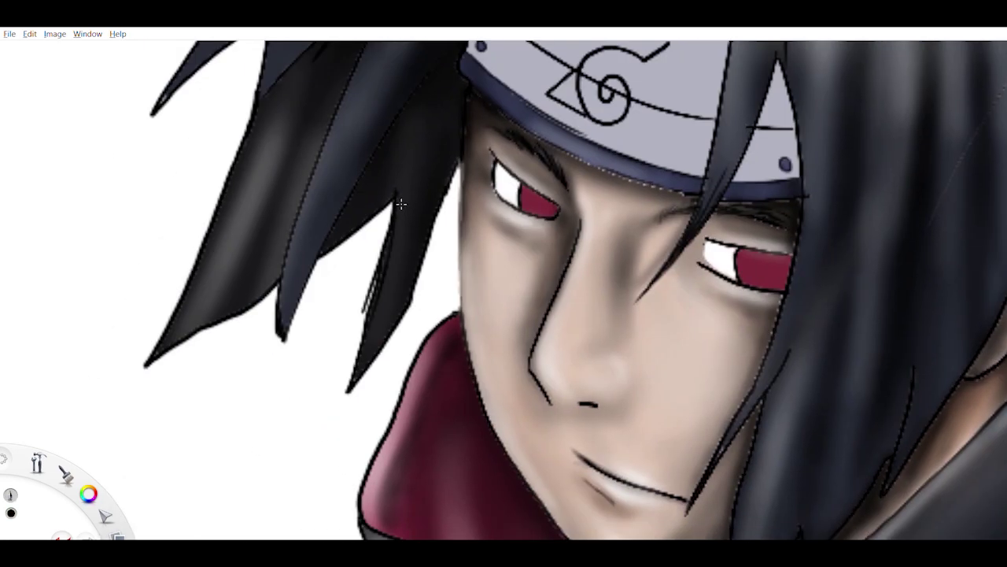
{"action": "scroll", "coordinate": [430, 302], "scroll_direction": "down", "scroll_amount": 3}
{"action": "left_click_drag", "start_coordinate": [458, 78], "coordinate": [332, 225]}
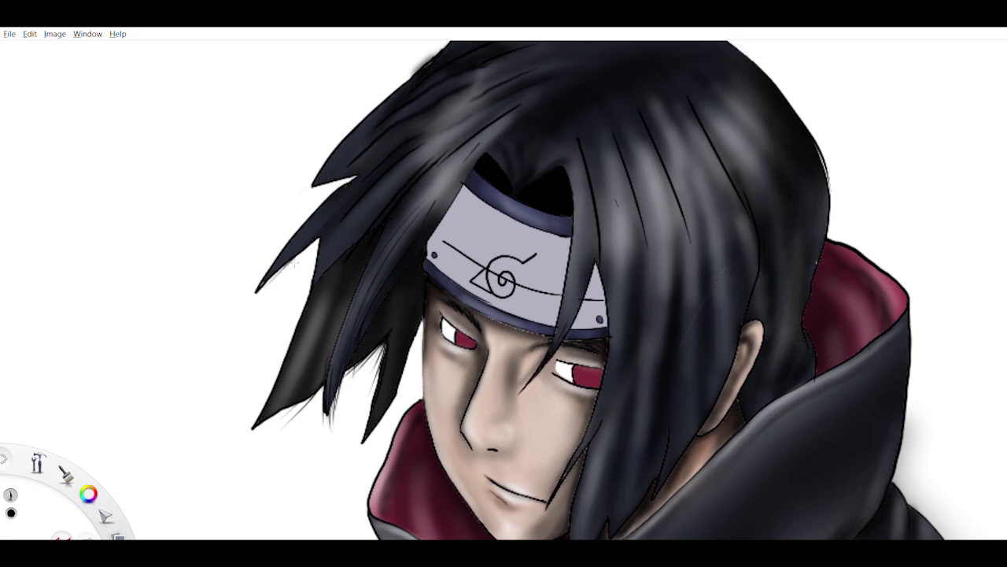
{"action": "left_click_drag", "start_coordinate": [296, 263], "coordinate": [418, 238]}
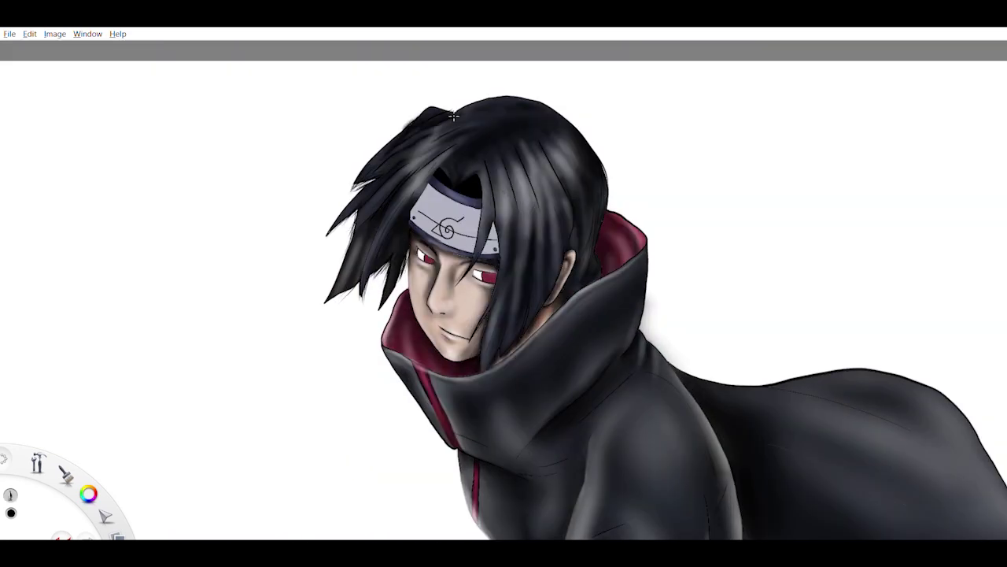
Add thin black hair strands through the long locks beside the eye and ear, and extend the wispy outer tips.
{"action": "scroll", "coordinate": [388, 187], "scroll_direction": "up", "scroll_amount": 5}
{"action": "left_click_drag", "start_coordinate": [413, 211], "coordinate": [574, 412]}
{"action": "scroll", "coordinate": [385, 119], "scroll_direction": "up", "scroll_amount": 5}
{"action": "scroll", "coordinate": [585, 366], "scroll_direction": "down", "scroll_amount": 2}
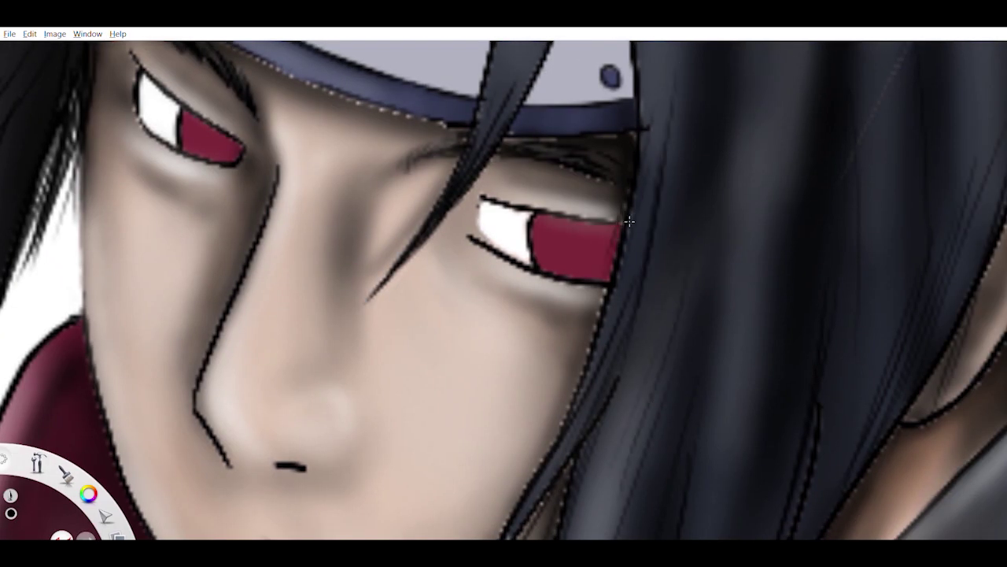
{"action": "scroll", "coordinate": [585, 366], "scroll_direction": "up", "scroll_amount": 3}
{"action": "scroll", "coordinate": [285, 198], "scroll_direction": "down", "scroll_amount": 6}
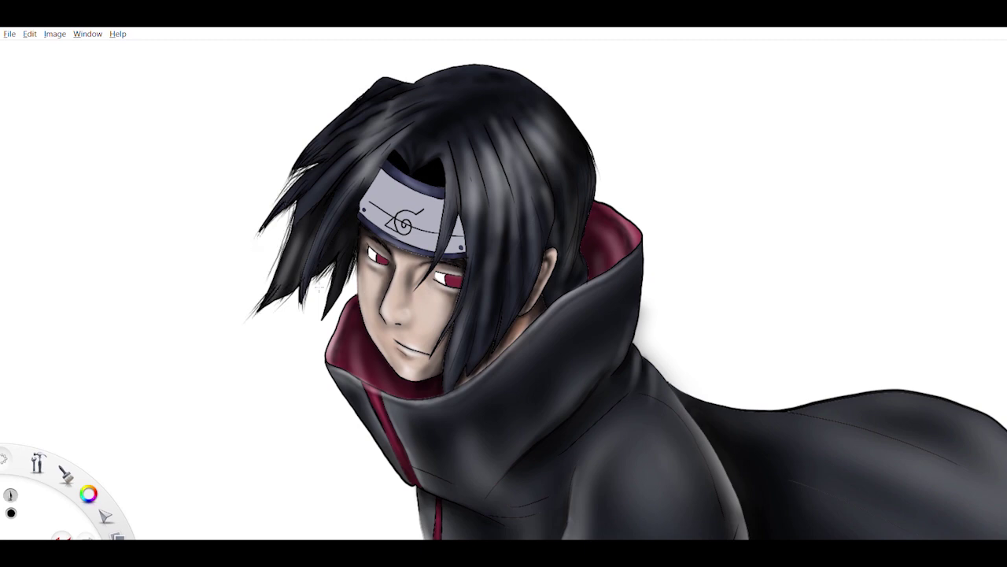
{"action": "scroll", "coordinate": [266, 236], "scroll_direction": "up", "scroll_amount": 5}
{"action": "scroll", "coordinate": [265, 236], "scroll_direction": "down", "scroll_amount": 4}
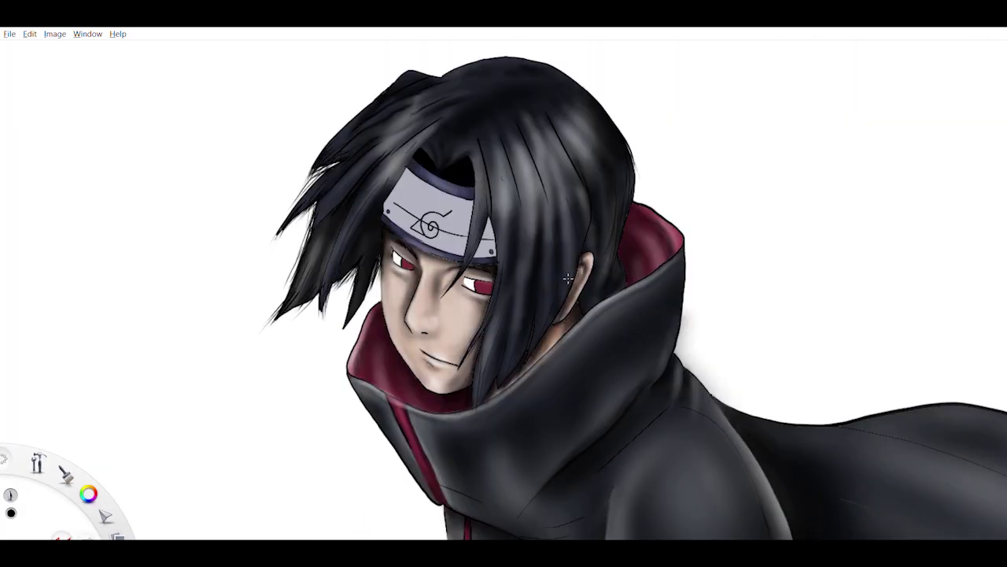
Brighten the cheek beneath the eye and the nose with soft white highlights.
{"action": "scroll", "coordinate": [527, 336], "scroll_direction": "up", "scroll_amount": 3}
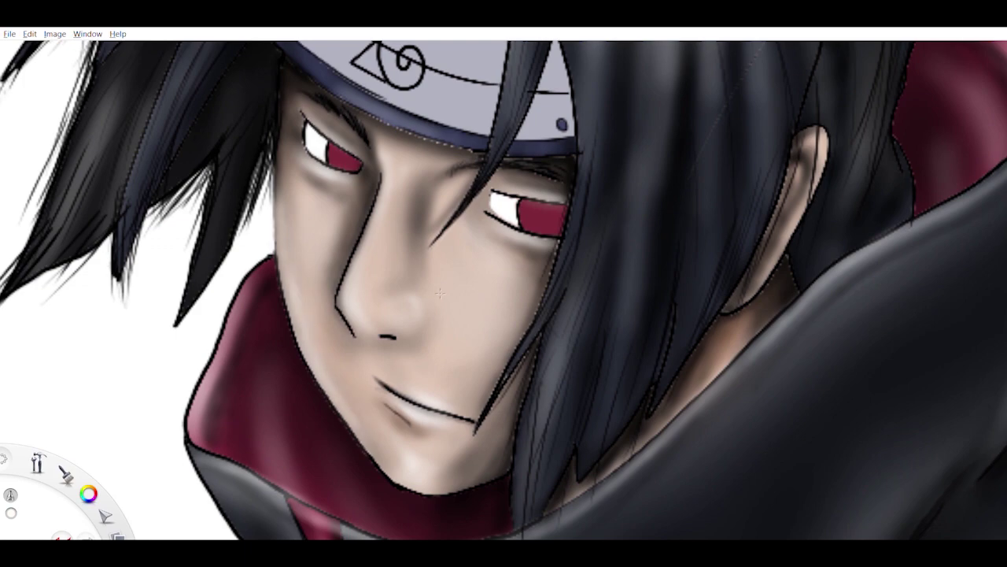
{"action": "scroll", "coordinate": [512, 303], "scroll_direction": "down", "scroll_amount": 3}
{"action": "scroll", "coordinate": [512, 303], "scroll_direction": "up", "scroll_amount": 1}
{"action": "scroll", "coordinate": [511, 303], "scroll_direction": "down", "scroll_amount": 6}
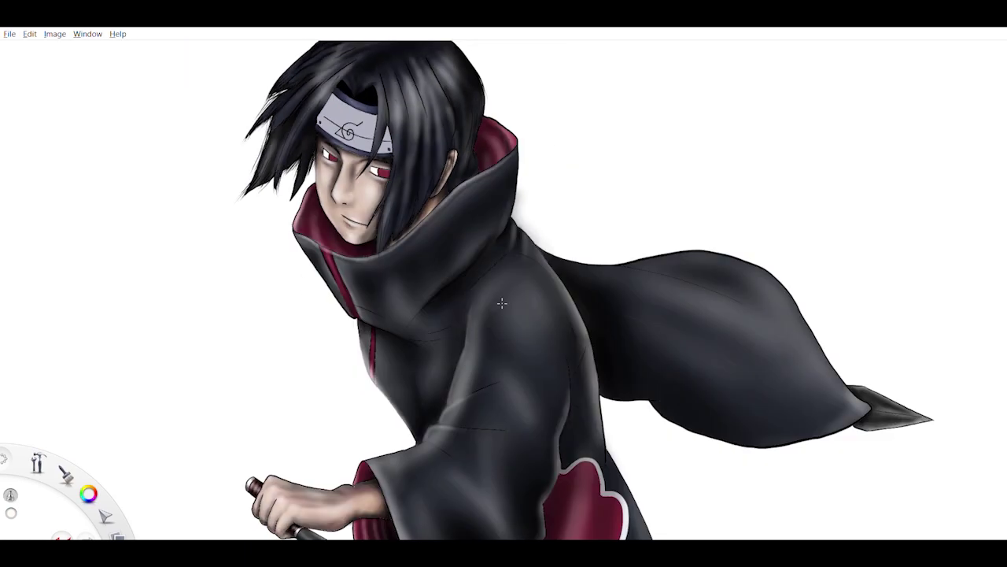
{"action": "left_click_drag", "start_coordinate": [443, 128], "coordinate": [946, 199]}
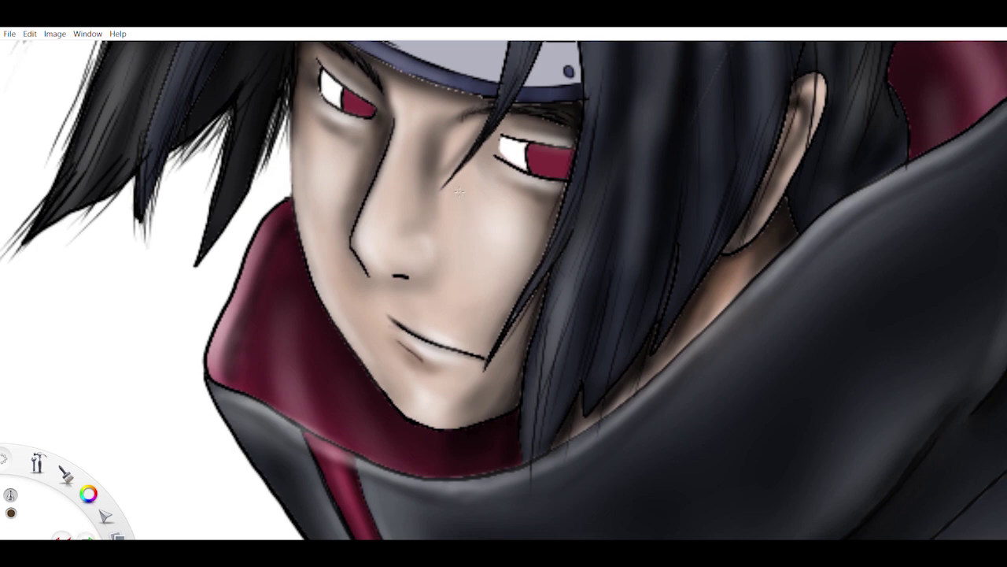
Draw a slanting dark brown crease line across each cheek, running outward from beside the nose.
{"action": "scroll", "coordinate": [473, 198], "scroll_direction": "down", "scroll_amount": 5}
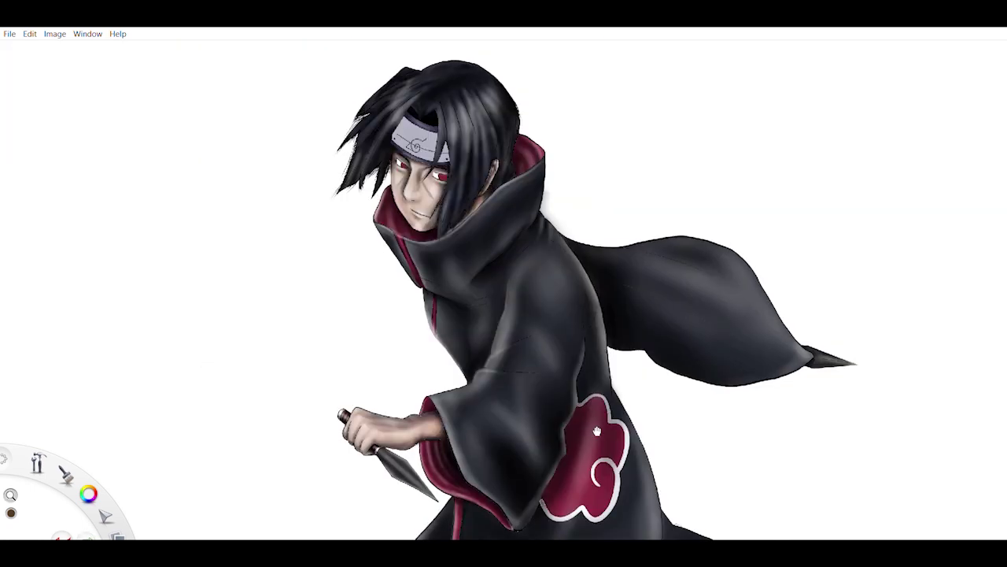
{"action": "scroll", "coordinate": [496, 270], "scroll_direction": "up", "scroll_amount": 6}
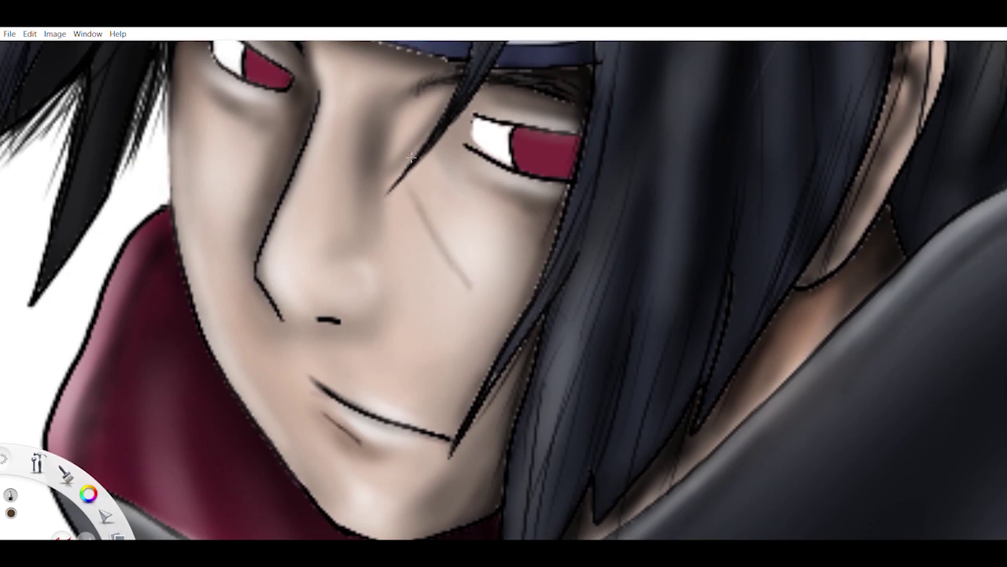
{"action": "scroll", "coordinate": [461, 225], "scroll_direction": "down", "scroll_amount": 3}
{"action": "scroll", "coordinate": [492, 168], "scroll_direction": "up", "scroll_amount": 4}
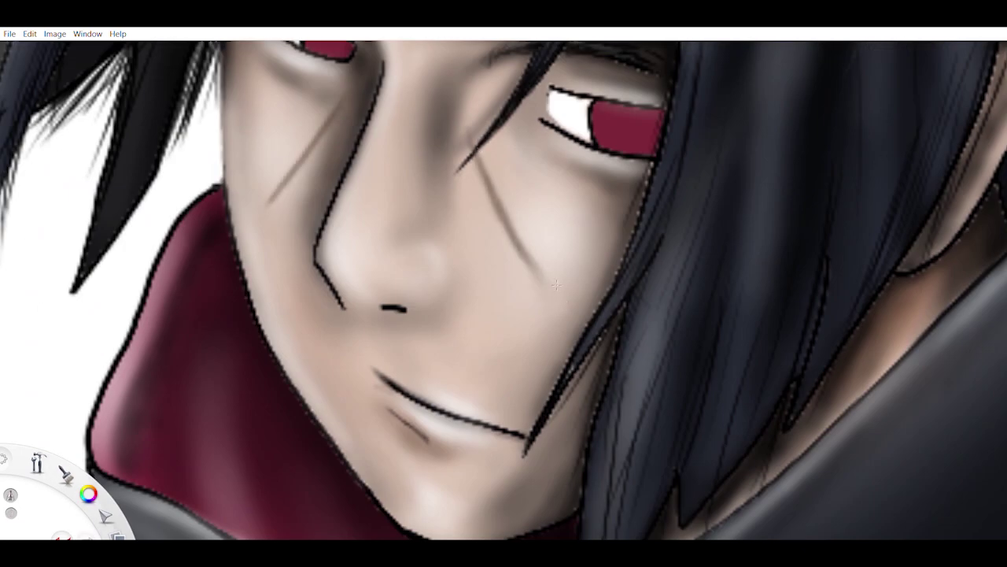
Shade the red iris of the eye beside the hair and the white of the other eye.
{"action": "scroll", "coordinate": [876, 164], "scroll_direction": "down", "scroll_amount": 5}
{"action": "scroll", "coordinate": [414, 364], "scroll_direction": "up", "scroll_amount": 9}
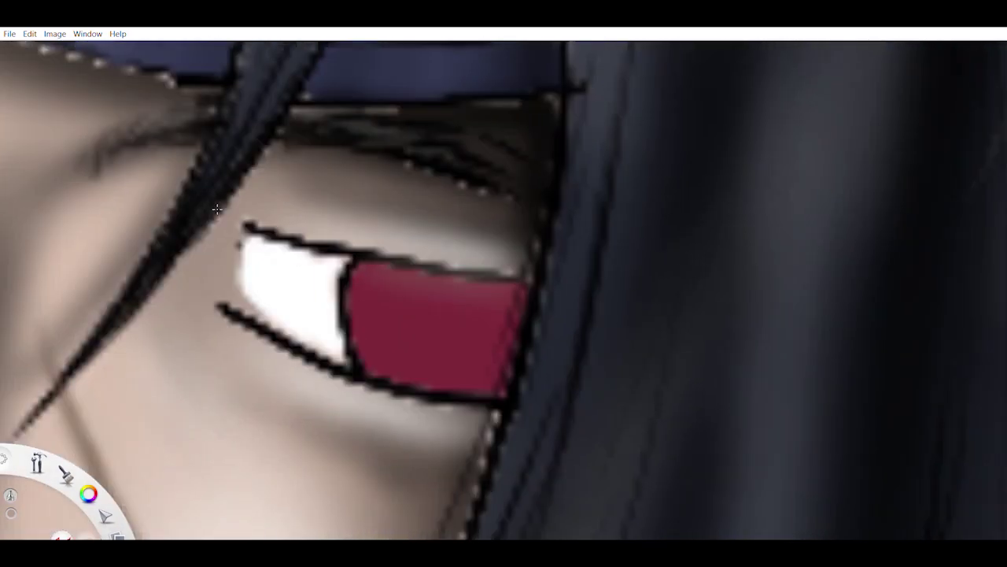
{"action": "mouse_move", "coordinate": [473, 291]}
{"action": "left_mouse_down"}
{"action": "mouse_move", "coordinate": [315, 256]}
{"action": "mouse_move", "coordinate": [299, 272]}
{"action": "mouse_move", "coordinate": [331, 330]}
{"action": "mouse_move", "coordinate": [472, 346]}
{"action": "left_mouse_up"}
{"action": "scroll", "coordinate": [504, 290], "scroll_direction": "down", "scroll_amount": 3}
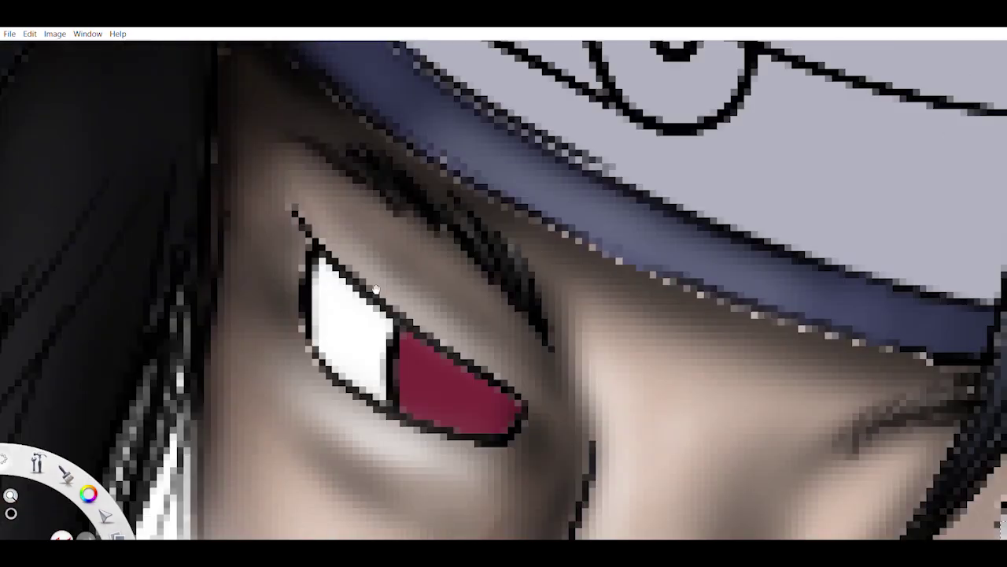
{"action": "scroll", "coordinate": [425, 339], "scroll_direction": "up", "scroll_amount": 2}
{"action": "mouse_move", "coordinate": [354, 331]}
{"action": "left_mouse_down"}
{"action": "mouse_move", "coordinate": [488, 417]}
{"action": "mouse_move", "coordinate": [377, 362]}
{"action": "left_mouse_up"}
{"action": "scroll", "coordinate": [498, 359], "scroll_direction": "down", "scroll_amount": 5}
{"action": "scroll", "coordinate": [924, 105], "scroll_direction": "down", "scroll_amount": 6}
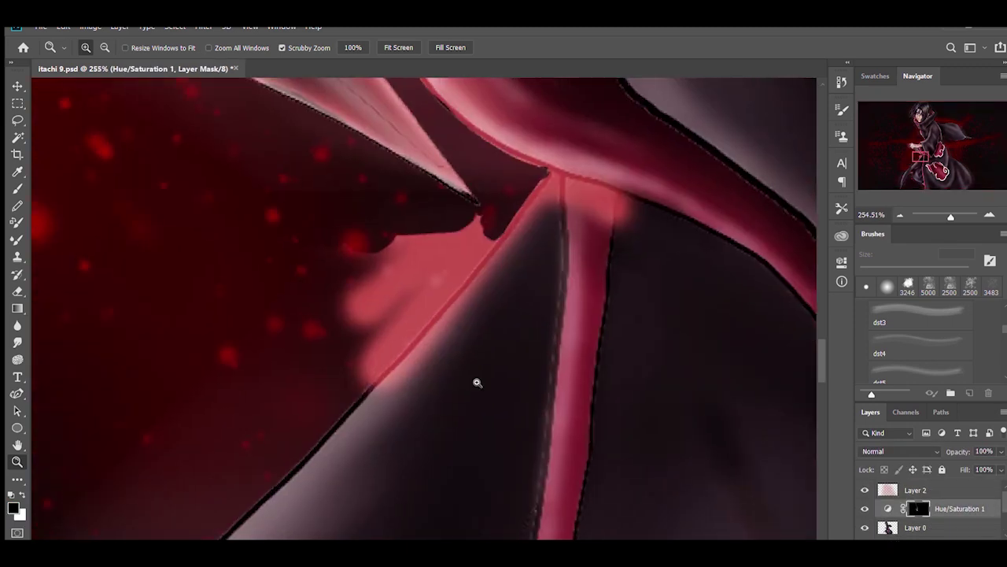
In Photoshop, paint black on the Hue/Saturation 1 mask with a 10 px brush to remove red glow spilling past the cloak's edge and trim.
{"action": "key", "text": "b"}
{"action": "mouse_move", "coordinate": [456, 299]}
{"action": "left_mouse_down"}
{"action": "mouse_move", "coordinate": [276, 462]}
{"action": "mouse_move", "coordinate": [273, 415]}
{"action": "mouse_move", "coordinate": [525, 295]}
{"action": "mouse_move", "coordinate": [566, 295]}
{"action": "left_mouse_up"}
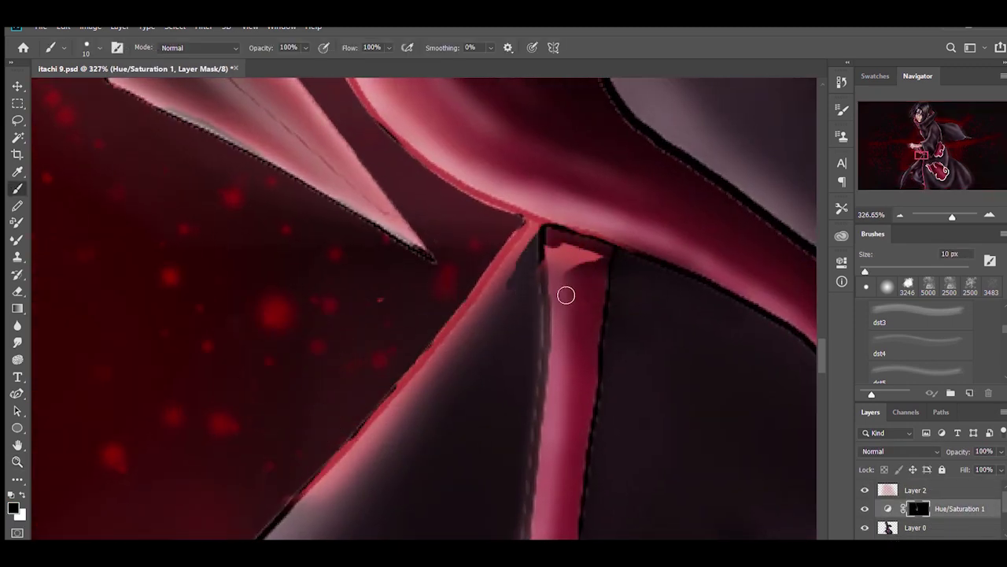
{"action": "left_click_drag", "start_coordinate": [538, 245], "coordinate": [459, 333]}
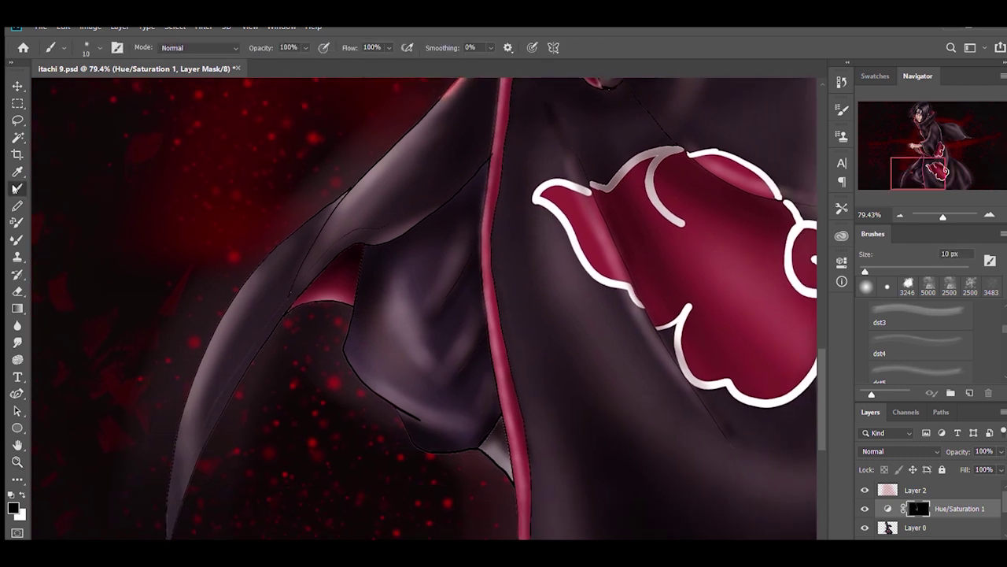
Paint a red rim glow along the cloak's flared lower tail, and mask away the spill outside its edges with a 56 px brush.
{"action": "key", "text": "x"}
{"action": "mouse_move", "coordinate": [447, 85]}
{"action": "left_mouse_down"}
{"action": "mouse_move", "coordinate": [367, 180]}
{"action": "mouse_move", "coordinate": [209, 533]}
{"action": "mouse_move", "coordinate": [241, 425]}
{"action": "mouse_move", "coordinate": [397, 420]}
{"action": "mouse_move", "coordinate": [516, 523]}
{"action": "left_mouse_up"}
{"action": "key", "text": "x"}
{"action": "mouse_move", "coordinate": [444, 83]}
{"action": "left_mouse_down"}
{"action": "mouse_move", "coordinate": [333, 198]}
{"action": "mouse_move", "coordinate": [186, 391]}
{"action": "left_mouse_up"}
{"action": "key", "text": "ctrl+z"}
{"action": "mouse_move", "coordinate": [167, 523]}
{"action": "left_mouse_down"}
{"action": "mouse_move", "coordinate": [219, 320]}
{"action": "mouse_move", "coordinate": [288, 230]}
{"action": "mouse_move", "coordinate": [410, 120]}
{"action": "left_mouse_up"}
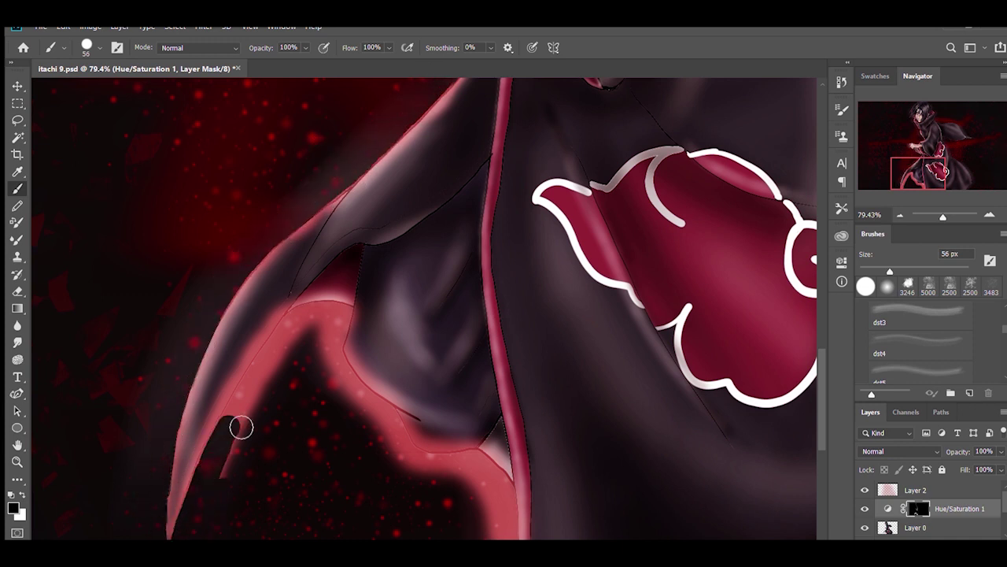
{"action": "left_click_drag", "start_coordinate": [289, 331], "coordinate": [167, 534]}
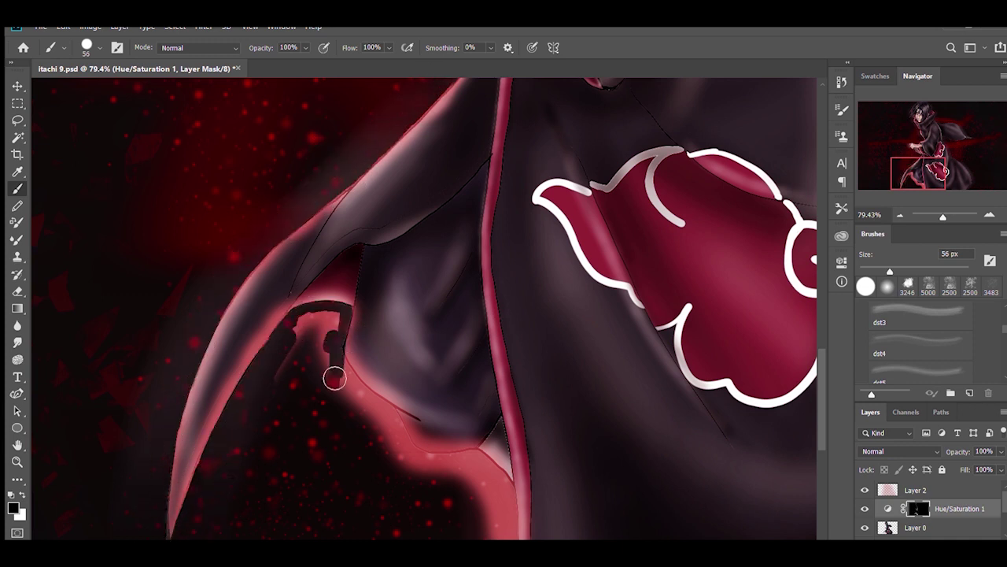
{"action": "mouse_move", "coordinate": [369, 399]}
{"action": "left_mouse_down"}
{"action": "mouse_move", "coordinate": [423, 467]}
{"action": "mouse_move", "coordinate": [516, 513]}
{"action": "mouse_move", "coordinate": [497, 473]}
{"action": "left_mouse_up"}
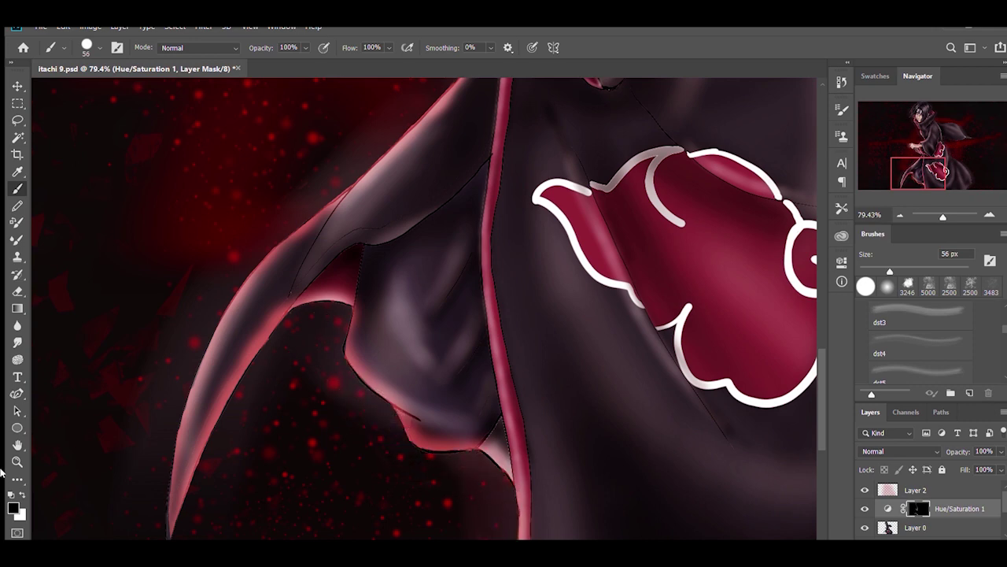
Paint a red rim glow around the back of the hair and collar with a 56 px brush, and mask away the spill outside their edges.
{"action": "key", "text": "z"}
{"action": "scroll", "coordinate": [580, 367], "scroll_direction": "down", "scroll_amount": 5}
{"action": "scroll", "coordinate": [449, 209], "scroll_direction": "up", "scroll_amount": 6}
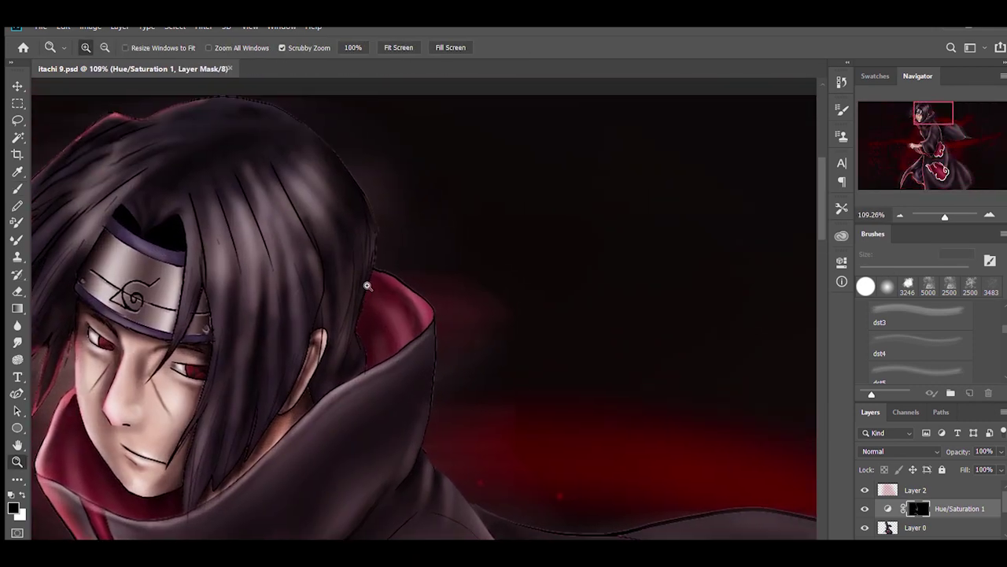
{"action": "key", "text": "b"}
{"action": "mouse_move", "coordinate": [197, 96]}
{"action": "left_mouse_down"}
{"action": "mouse_move", "coordinate": [354, 141]}
{"action": "mouse_move", "coordinate": [417, 281]}
{"action": "mouse_move", "coordinate": [497, 509]}
{"action": "mouse_move", "coordinate": [477, 434]}
{"action": "left_mouse_up"}
{"action": "key", "text": "x"}
{"action": "mouse_move", "coordinate": [451, 209]}
{"action": "left_mouse_down"}
{"action": "mouse_move", "coordinate": [382, 167]}
{"action": "mouse_move", "coordinate": [210, 94]}
{"action": "mouse_move", "coordinate": [296, 106]}
{"action": "mouse_move", "coordinate": [401, 249]}
{"action": "left_mouse_up"}
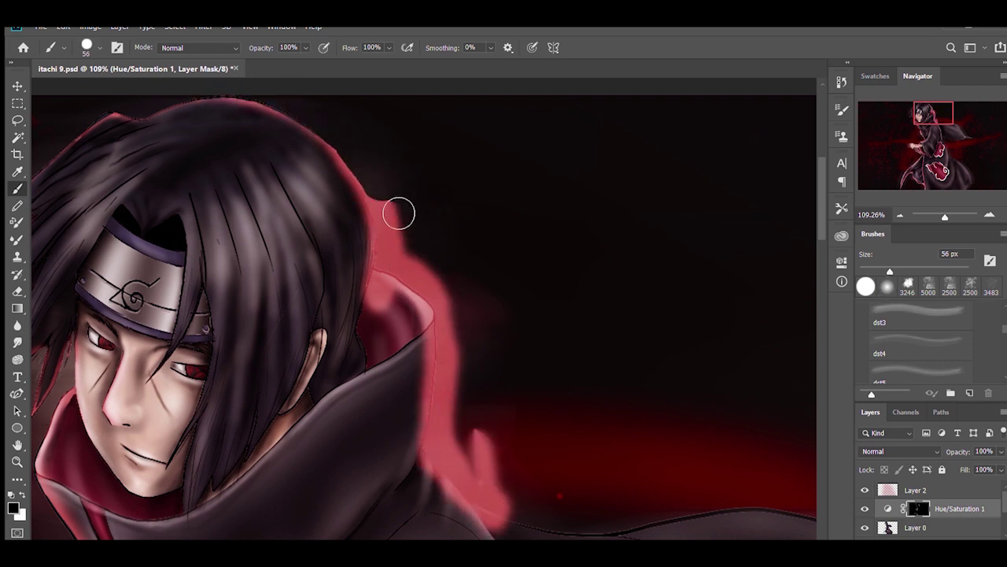
{"action": "left_click_drag", "start_coordinate": [399, 214], "coordinate": [412, 224]}
{"action": "mouse_move", "coordinate": [397, 304]}
{"action": "left_mouse_down"}
{"action": "mouse_move", "coordinate": [459, 304]}
{"action": "mouse_move", "coordinate": [453, 459]}
{"action": "mouse_move", "coordinate": [496, 502]}
{"action": "left_mouse_up"}
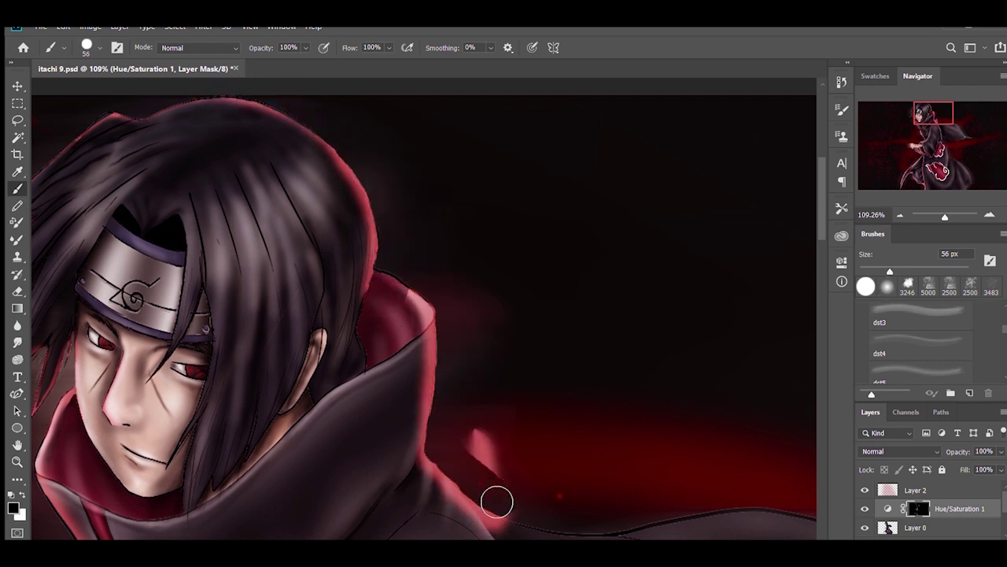
{"action": "key", "text": "x"}
{"action": "mouse_move", "coordinate": [410, 275]}
{"action": "left_mouse_down"}
{"action": "mouse_move", "coordinate": [449, 254]}
{"action": "mouse_move", "coordinate": [493, 263]}
{"action": "left_mouse_up"}
{"action": "key", "text": "x"}
Paint a red rim glow along the upper edge of the billowing cape with a larger brush, and mask away the spill outside it.
{"action": "key", "text": "bracketleft"}
{"action": "key", "text": "bracketleft"}
{"action": "key", "text": "bracketleft"}
{"action": "key", "text": "bracketleft"}
{"action": "key", "text": "bracketleft"}
{"action": "key", "text": "bracketleft"}
{"action": "key", "text": "bracketleft"}
{"action": "key", "text": "bracketleft"}
{"action": "scroll", "coordinate": [517, 299], "scroll_direction": "down", "scroll_amount": 5}
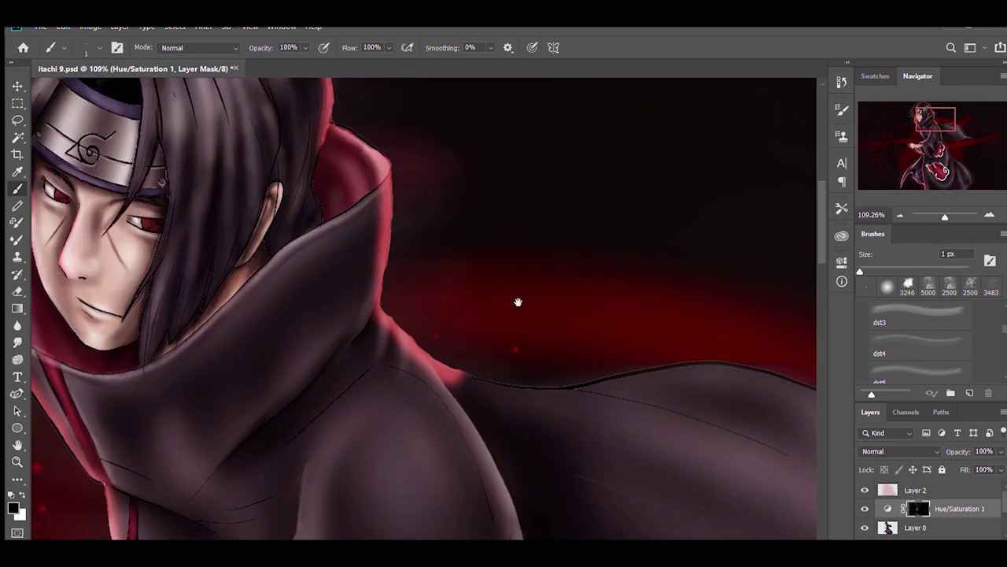
{"action": "scroll", "coordinate": [458, 303], "scroll_direction": "right", "scroll_amount": 5}
{"action": "key", "text": "x"}
{"action": "key", "text": "bracketright"}
{"action": "key", "text": "bracketright"}
{"action": "key", "text": "bracketright"}
{"action": "key", "text": "bracketright"}
{"action": "key", "text": "bracketright"}
{"action": "key", "text": "bracketright"}
{"action": "key", "text": "bracketright"}
{"action": "key", "text": "bracketright"}
{"action": "key", "text": "bracketright"}
{"action": "key", "text": "bracketright"}
{"action": "key", "text": "bracketright"}
{"action": "key", "text": "bracketright"}
{"action": "key", "text": "bracketright"}
{"action": "key", "text": "bracketright"}
{"action": "key", "text": "bracketright"}
{"action": "key", "text": "bracketright"}
{"action": "key", "text": "bracketright"}
{"action": "key", "text": "bracketright"}
{"action": "key", "text": "bracketright"}
{"action": "key", "text": "bracketright"}
{"action": "mouse_move", "coordinate": [157, 220]}
{"action": "left_mouse_down"}
{"action": "mouse_move", "coordinate": [202, 250]}
{"action": "mouse_move", "coordinate": [175, 243]}
{"action": "mouse_move", "coordinate": [716, 485]}
{"action": "mouse_move", "coordinate": [810, 480]}
{"action": "left_mouse_up"}
{"action": "mouse_move", "coordinate": [403, 171]}
{"action": "left_mouse_down"}
{"action": "mouse_move", "coordinate": [199, 247]}
{"action": "mouse_move", "coordinate": [291, 251]}
{"action": "mouse_move", "coordinate": [515, 204]}
{"action": "mouse_move", "coordinate": [656, 401]}
{"action": "mouse_move", "coordinate": [813, 517]}
{"action": "left_mouse_up"}
Select the figure's outline and add a soft 99 px red rim glow along the cape's underside and the cloak's rear edge.
{"action": "scroll", "coordinate": [455, 231], "scroll_direction": "down", "scroll_amount": 5}
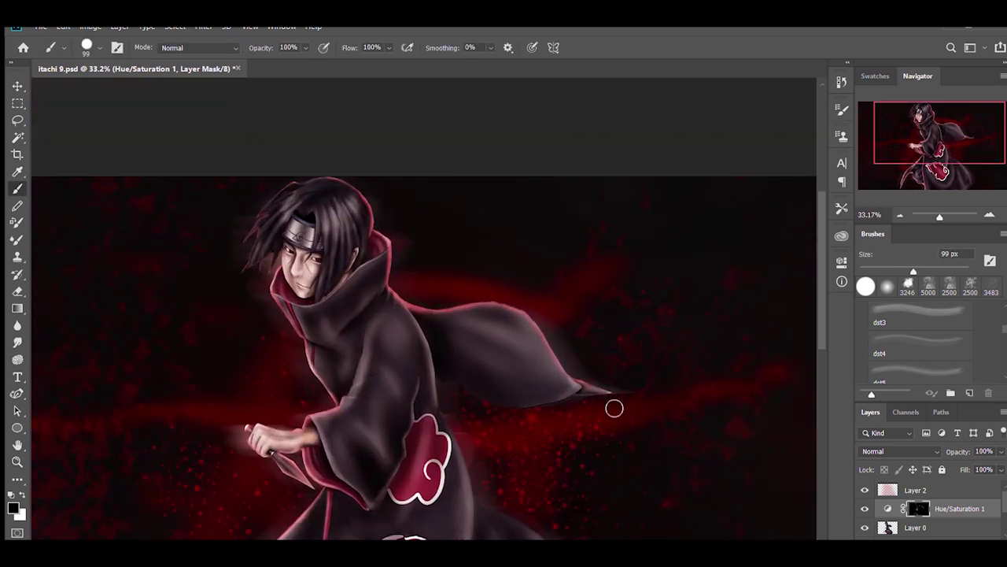
{"action": "scroll", "coordinate": [905, 504], "scroll_direction": "down", "scroll_amount": 2}
{"action": "left_click", "coordinate": [905, 490]}
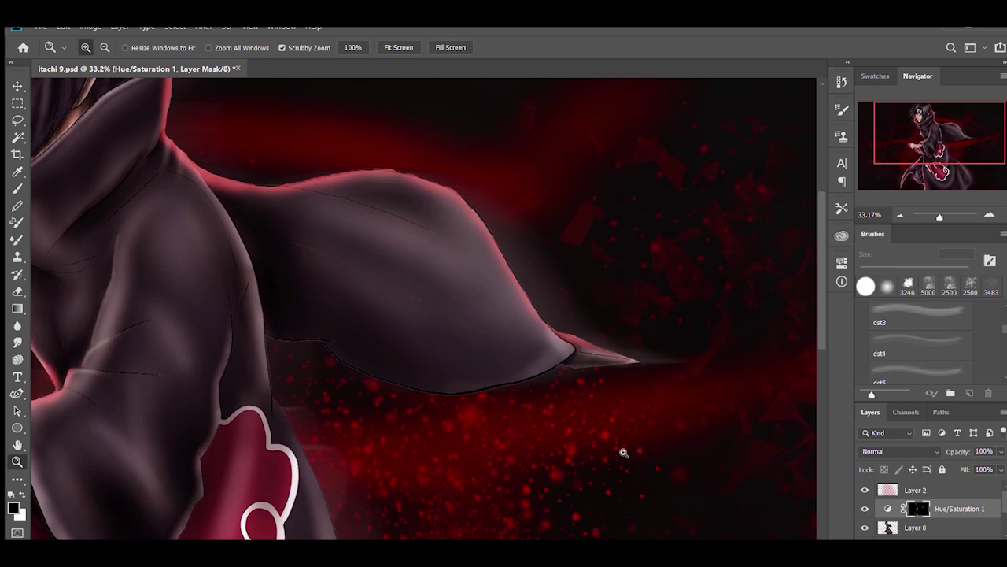
{"action": "key", "text": "b"}
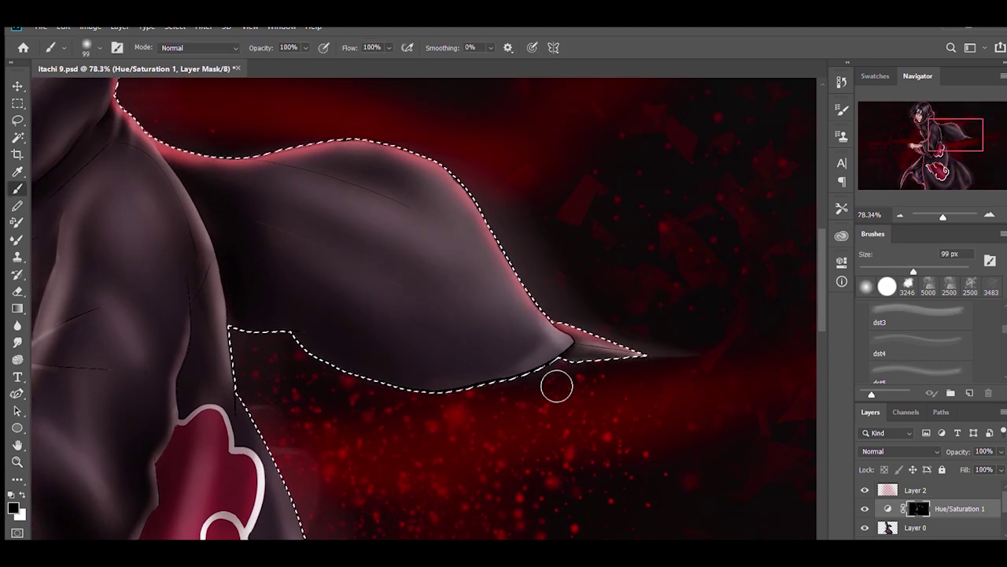
{"action": "scroll", "coordinate": [265, 354], "scroll_direction": "down", "scroll_amount": 10}
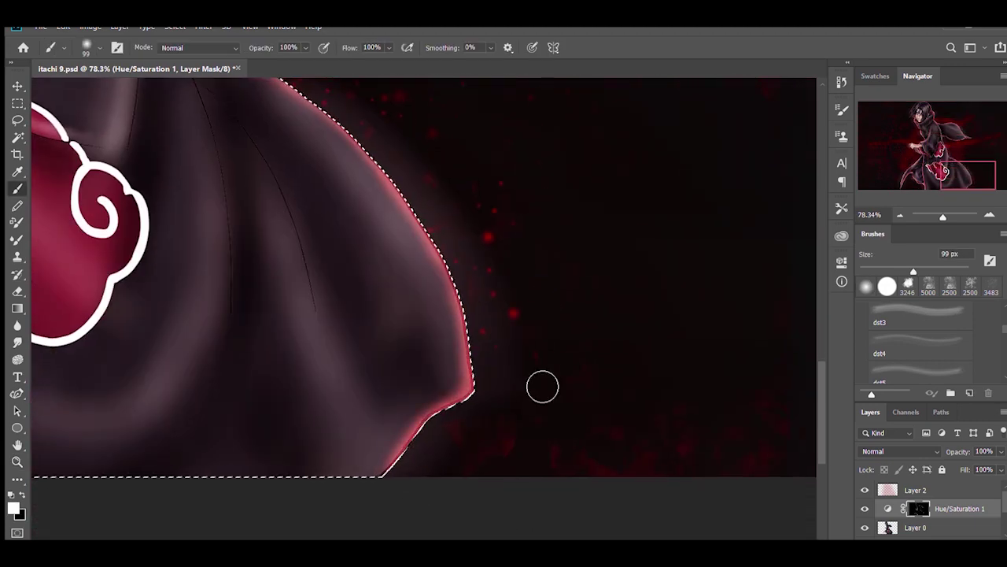
Rework the rim glow where the cloak's rear folds meet below the sleeve, masking out the overlap with a soft 62 px brush.
{"action": "scroll", "coordinate": [543, 387], "scroll_direction": "up", "scroll_amount": 5}
{"action": "left_click_drag", "start_coordinate": [482, 330], "coordinate": [482, 441]}
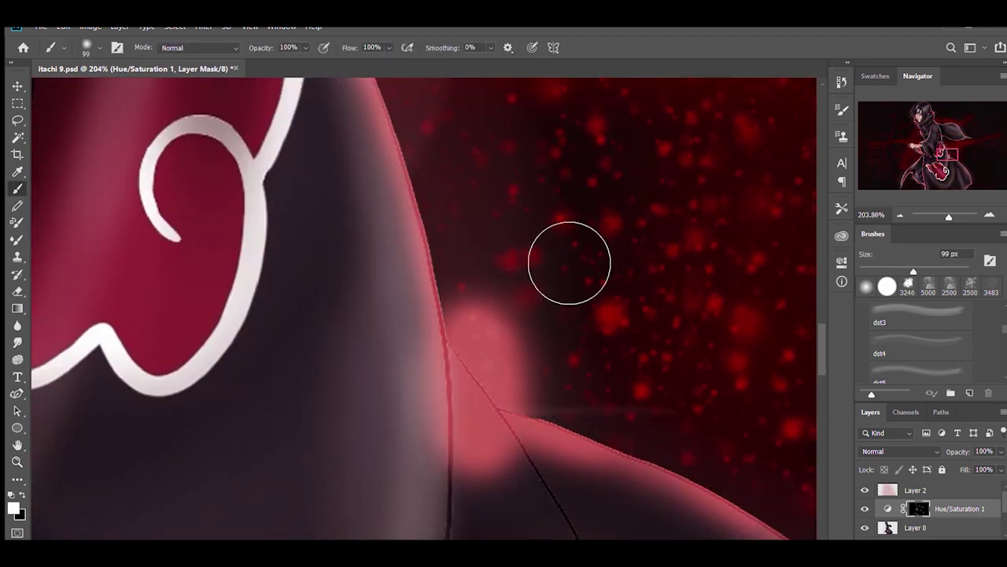
{"action": "mouse_move", "coordinate": [503, 329]}
{"action": "left_mouse_down"}
{"action": "mouse_move", "coordinate": [491, 489]}
{"action": "mouse_move", "coordinate": [564, 453]}
{"action": "mouse_move", "coordinate": [456, 329]}
{"action": "mouse_move", "coordinate": [495, 351]}
{"action": "mouse_move", "coordinate": [514, 412]}
{"action": "mouse_move", "coordinate": [447, 291]}
{"action": "left_mouse_up"}
{"action": "left_click_drag", "start_coordinate": [439, 240], "coordinate": [572, 498]}
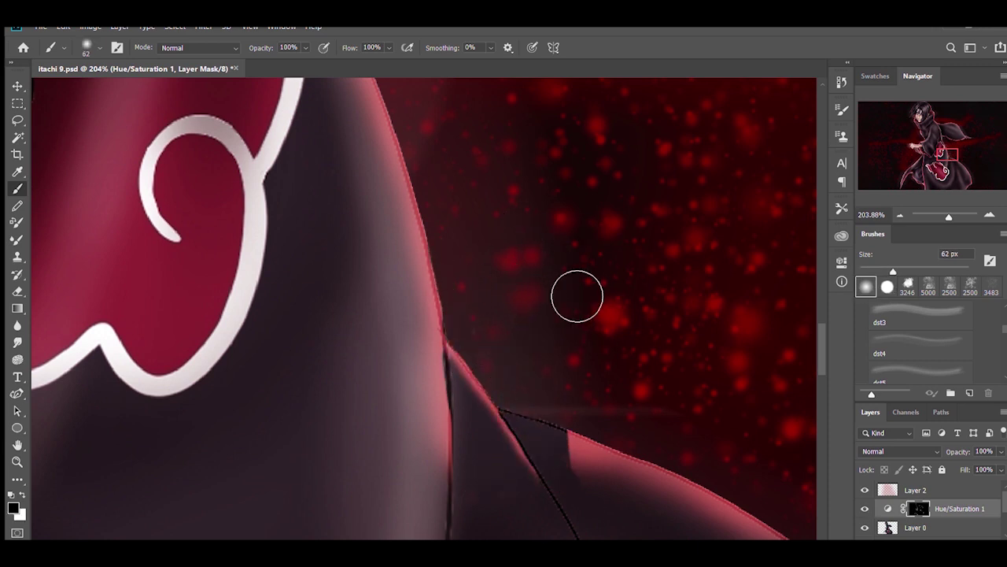
{"action": "key", "text": "x"}
{"action": "left_click_drag", "start_coordinate": [574, 378], "coordinate": [539, 404]}
{"action": "key", "text": "x"}
{"action": "mouse_move", "coordinate": [597, 357]}
{"action": "left_mouse_down"}
{"action": "mouse_move", "coordinate": [610, 418]}
{"action": "mouse_move", "coordinate": [551, 378]}
{"action": "left_mouse_up"}
Lasso the back edge of the arm beside the cape's underside and paint a red rim glow inside the selection.
{"action": "scroll", "coordinate": [299, 257], "scroll_direction": "up", "scroll_amount": 10}
{"action": "key", "text": "l"}
{"action": "left_click_drag", "start_coordinate": [447, 263], "coordinate": [469, 382]}
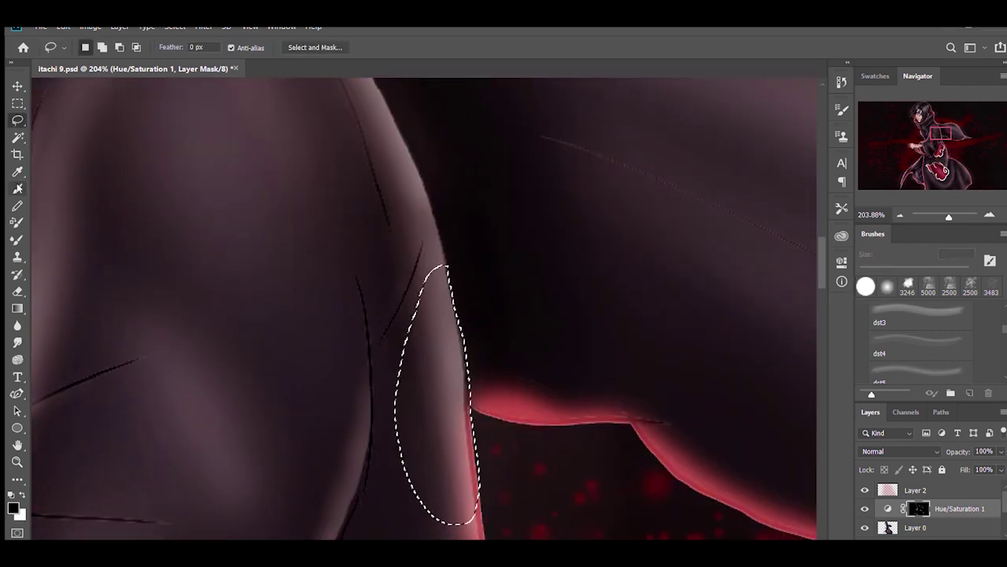
{"action": "key", "text": "b"}
{"action": "key", "text": "x"}
{"action": "key", "text": "ctrl+d"}
Lasso the rear shoulder where it meets the cape and brush a soft red rim glow along its edge.
{"action": "scroll", "coordinate": [513, 310], "scroll_direction": "up", "scroll_amount": 5}
{"action": "key", "text": "l"}
{"action": "mouse_move", "coordinate": [315, 236]}
{"action": "left_mouse_down"}
{"action": "mouse_move", "coordinate": [400, 352]}
{"action": "mouse_move", "coordinate": [315, 238]}
{"action": "left_mouse_up"}
{"action": "key", "text": "b"}
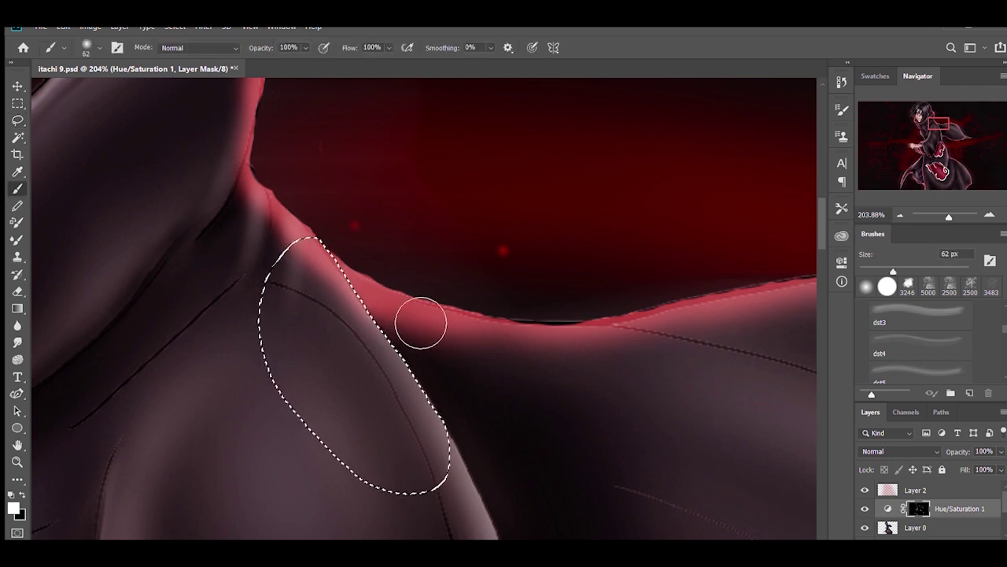
{"action": "left_click_drag", "start_coordinate": [421, 322], "coordinate": [370, 410]}
{"action": "key", "text": "ctrl+d"}
Lasso the small folds at the base of the collar and brush red rim glow where they meet the shoulder.
{"action": "scroll", "coordinate": [449, 288], "scroll_direction": "up", "scroll_amount": 5}
{"action": "key", "text": "l"}
{"action": "left_click_drag", "start_coordinate": [371, 162], "coordinate": [274, 341]}
{"action": "left_click_drag", "start_coordinate": [275, 342], "coordinate": [366, 165]}
{"action": "key", "text": "b"}
{"action": "key", "text": "ctrl+d"}
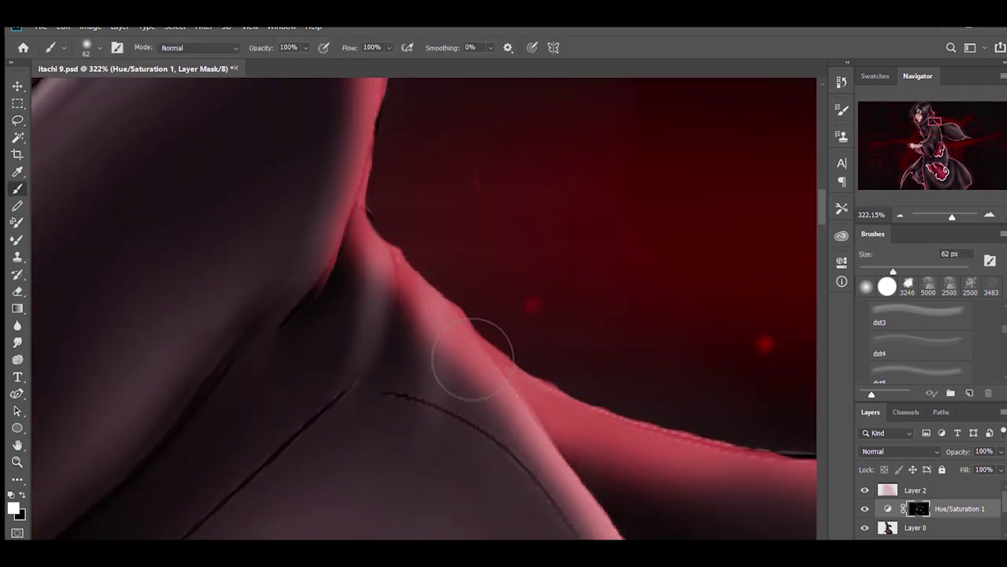
{"action": "key", "text": "l"}
{"action": "mouse_move", "coordinate": [382, 247]}
{"action": "left_mouse_down"}
{"action": "mouse_move", "coordinate": [333, 276]}
{"action": "mouse_move", "coordinate": [383, 249]}
{"action": "left_mouse_up"}
{"action": "mouse_move", "coordinate": [247, 221]}
{"action": "left_mouse_down"}
{"action": "mouse_move", "coordinate": [181, 224]}
{"action": "mouse_move", "coordinate": [391, 367]}
{"action": "mouse_move", "coordinate": [370, 360]}
{"action": "left_mouse_up"}
{"action": "key", "text": "b"}
{"action": "left_click_drag", "start_coordinate": [473, 370], "coordinate": [449, 457]}
{"action": "key", "text": "ctrl+d"}
Lasso the red inner lining of the cloak's flared tail and brush a soft glow along its lower edge.
{"action": "key", "text": "z"}
{"action": "key", "text": "ctrl+0"}
{"action": "left_click", "coordinate": [425, 415]}
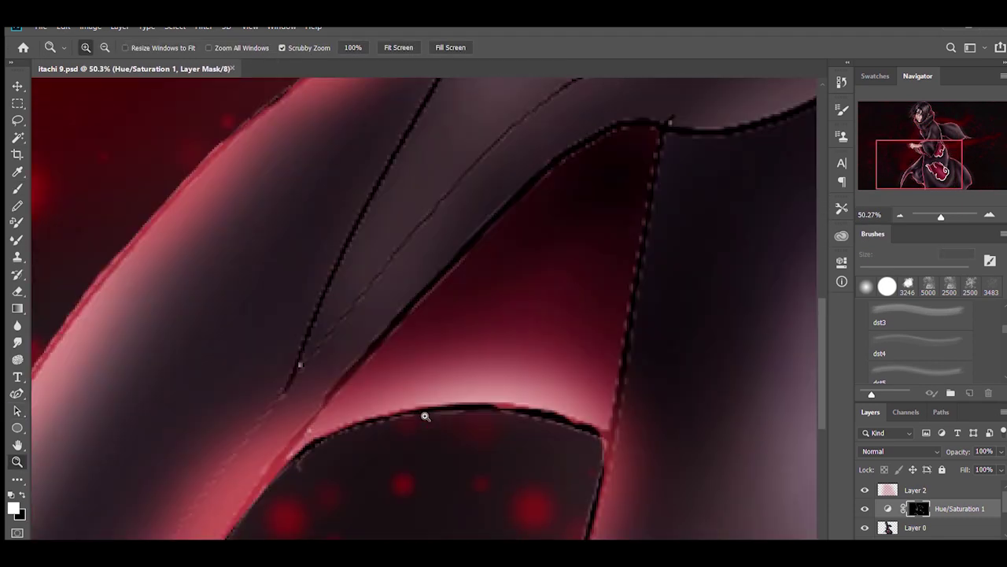
{"action": "key", "text": "l"}
{"action": "left_click_drag", "start_coordinate": [465, 240], "coordinate": [268, 465]}
{"action": "key", "text": "b"}
{"action": "left_click_drag", "start_coordinate": [393, 410], "coordinate": [420, 472]}
{"action": "key", "text": "ctrl+d"}
{"action": "key", "text": "z"}
{"action": "key", "text": "ctrl+0"}
{"action": "key", "text": "b"}
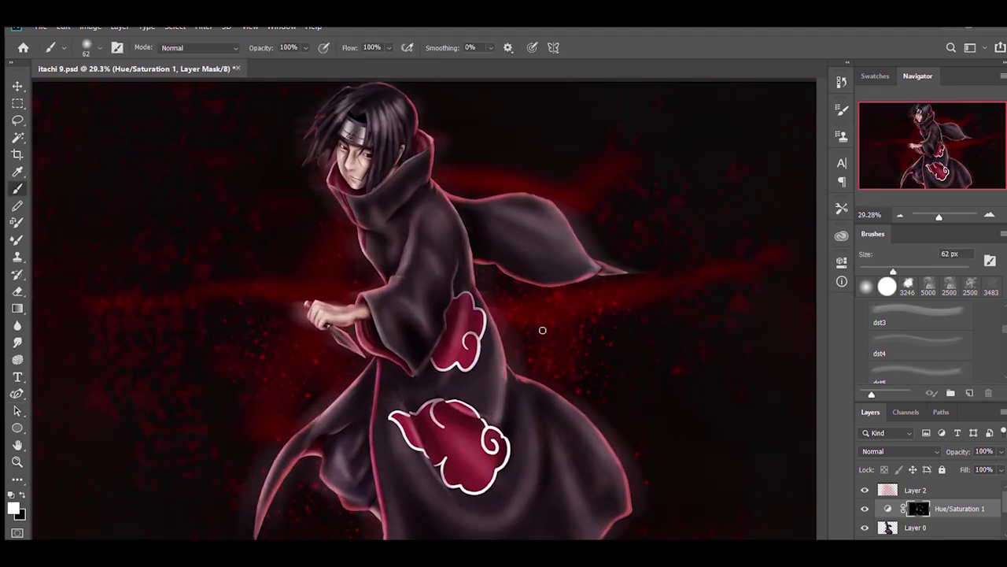
Select along the cape side of the figure using Layer 2 and paint a wide soft glow on the cloak's rear edge with a 495 px brush.
{"action": "key", "text": "bracketright"}
{"action": "key", "text": "bracketright"}
{"action": "key", "text": "bracketright"}
{"action": "key", "text": "alt+bracketright"}
{"action": "key", "text": "w"}
{"action": "left_click", "coordinate": [699, 245]}
{"action": "key", "text": "b"}
{"action": "key", "text": "alt+bracketleft"}
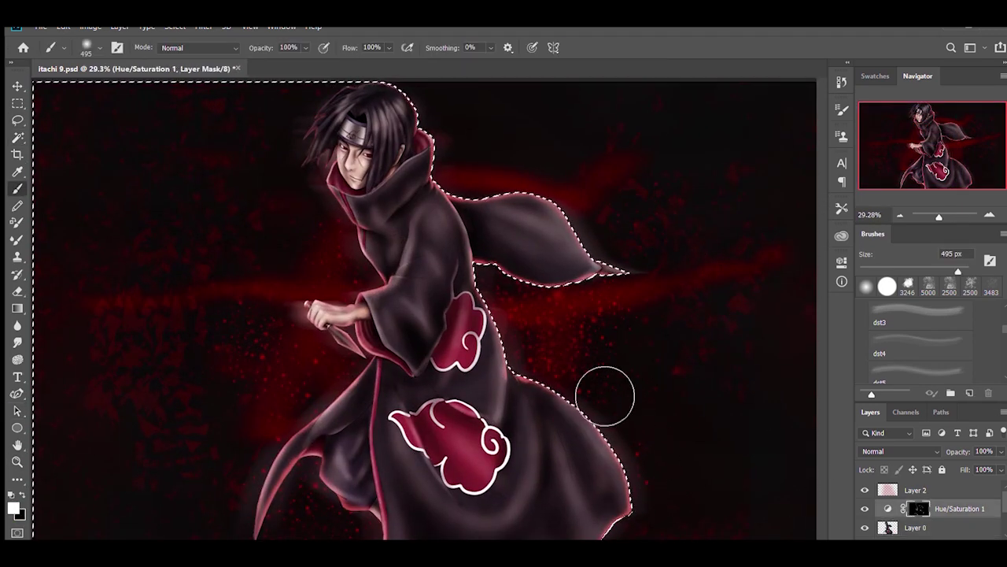
{"action": "key", "text": "ctrl+2"}
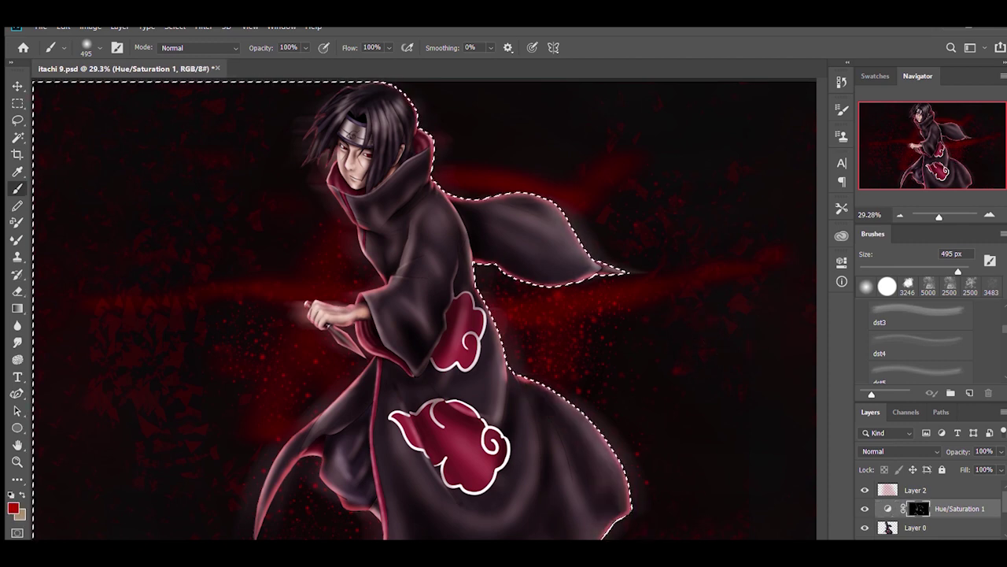
{"action": "key", "text": "ctrl+backslash"}
{"action": "key", "text": "d"}
{"action": "key", "text": "ctrl+d"}
Select along the front side of the figure using Layer 2 and return to the Hue/Saturation 1 mask with the 495 px brush.
{"action": "key", "text": "w"}
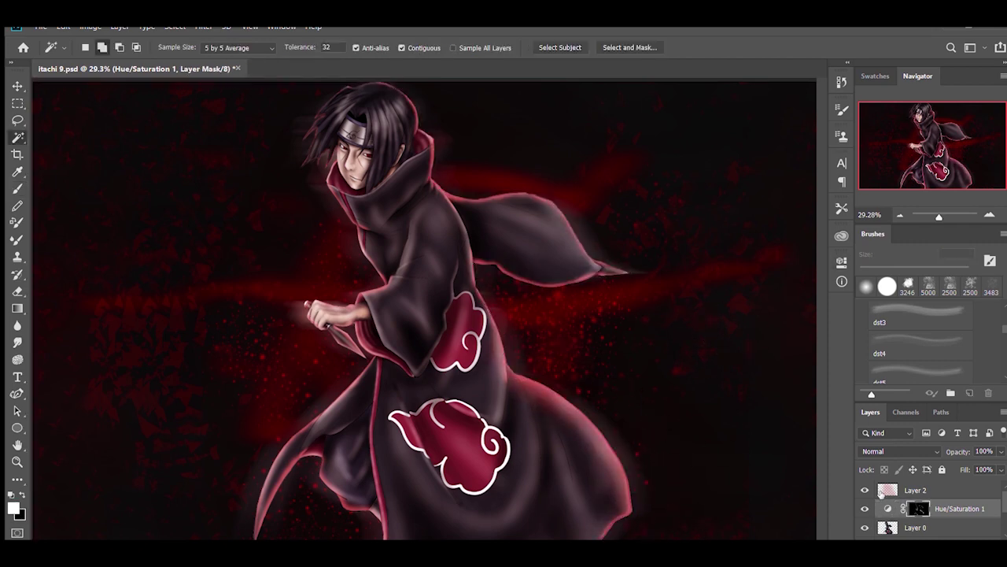
{"action": "key", "text": "alt+bracketright"}
{"action": "left_click", "coordinate": [236, 422]}
{"action": "key", "text": "b"}
{"action": "key", "text": "alt+bracketleft"}
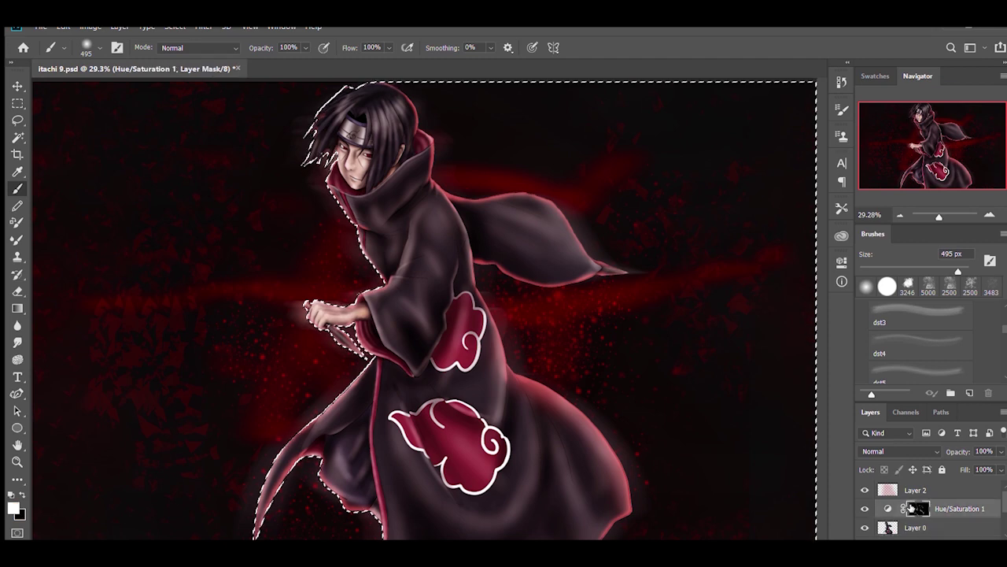